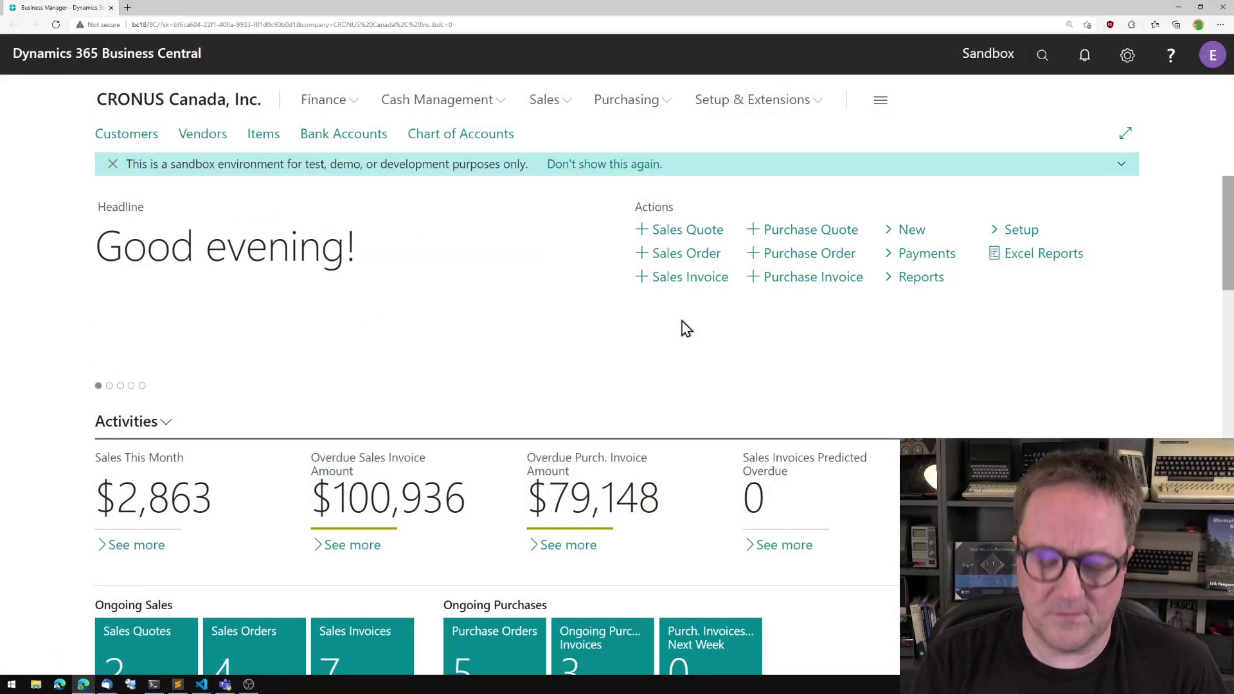
Search Tell Me for 'one field report' and open the One Field Report tool.
key(alt+q)
text(one field report)
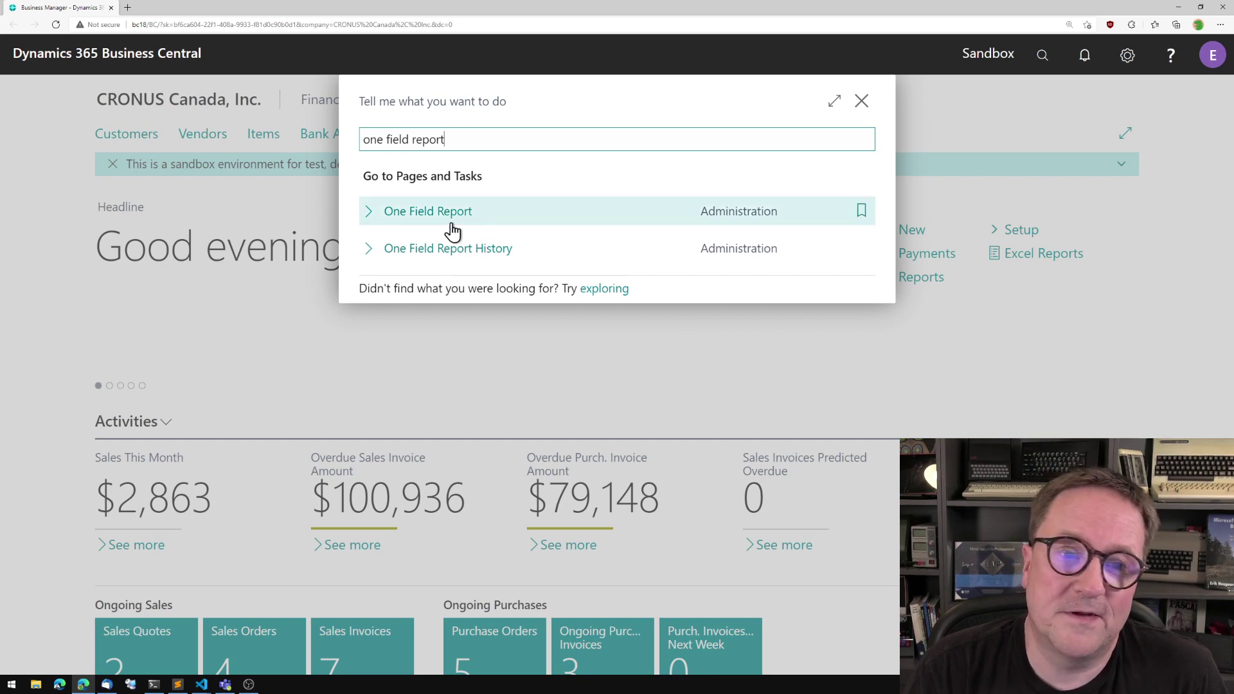
click(429, 212)
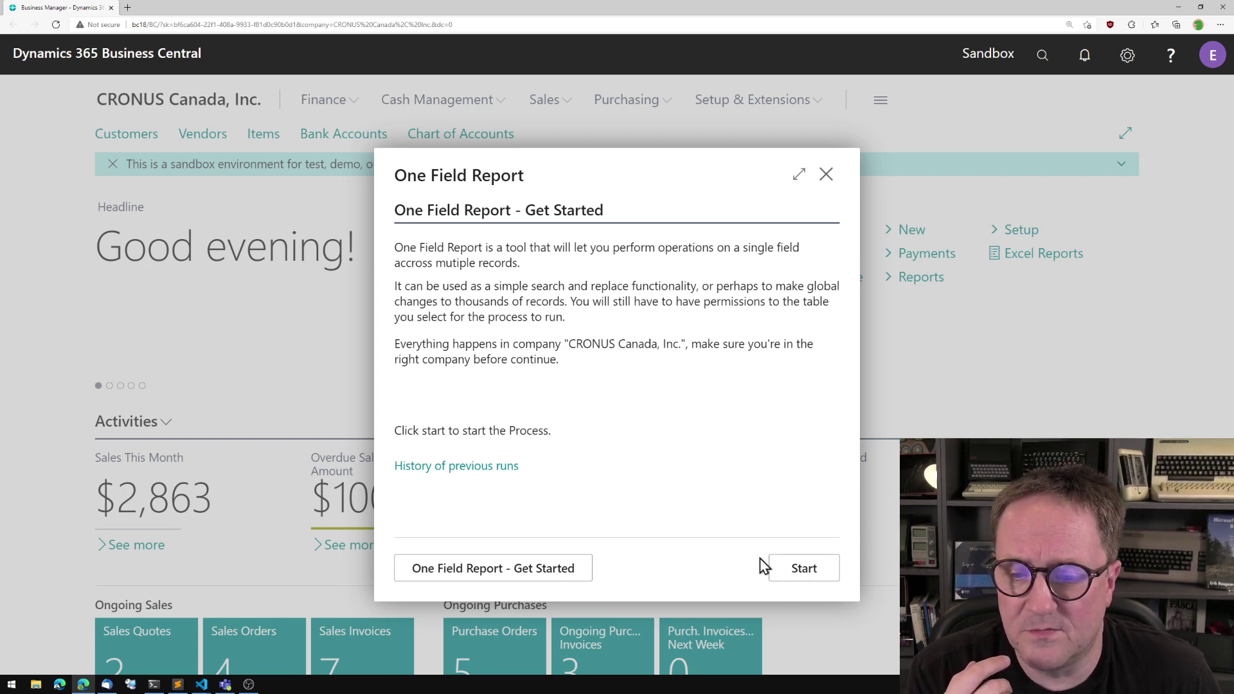
Start the report targeting table 18 Customer and field 20 Credit Limit (LCY).
click(801, 577)
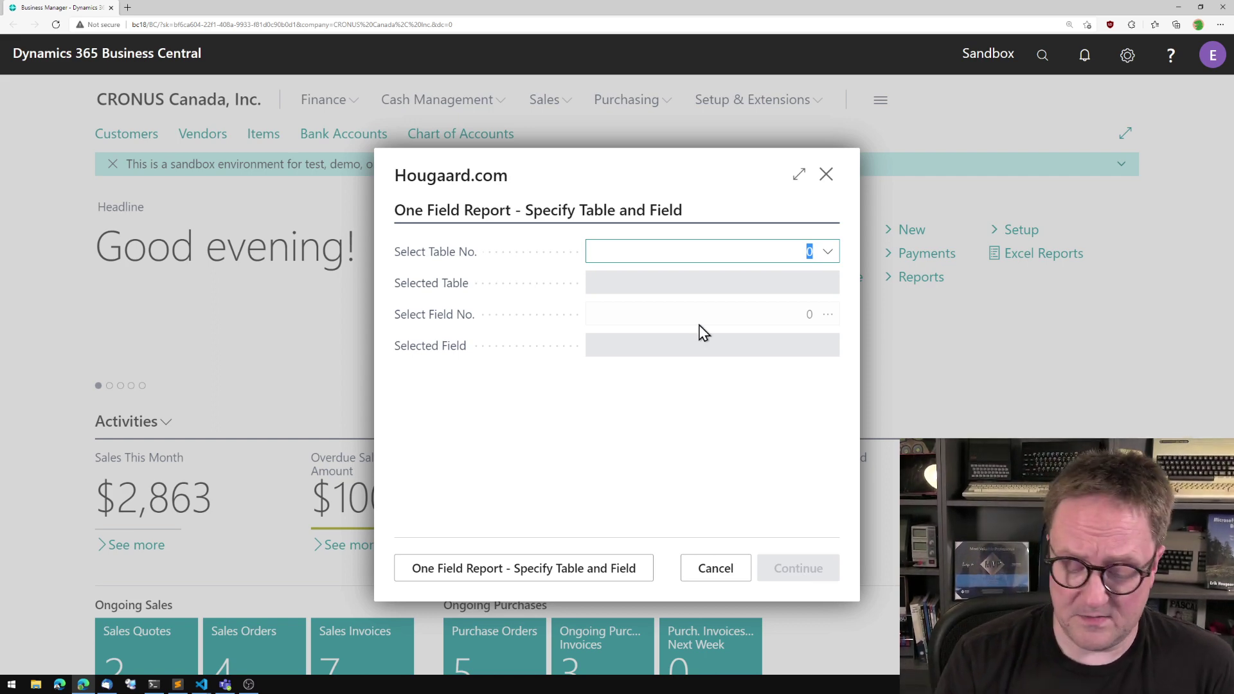
text(18)
key(Tab)
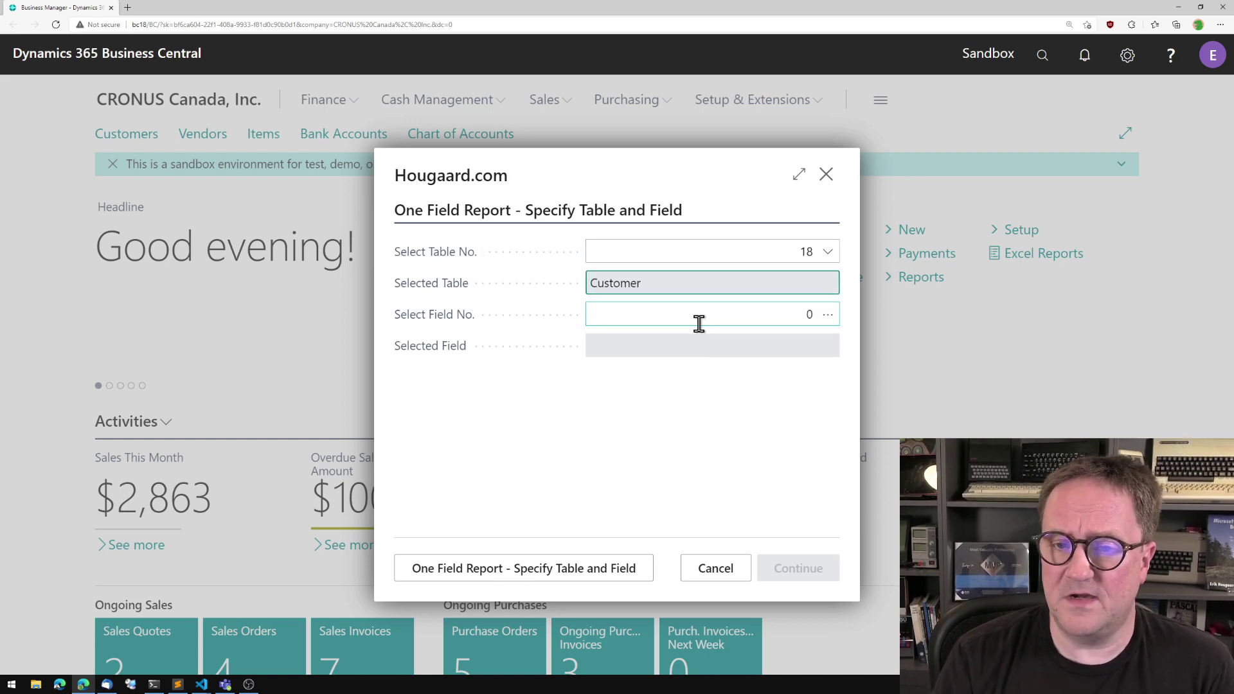
click(802, 317)
text(20)
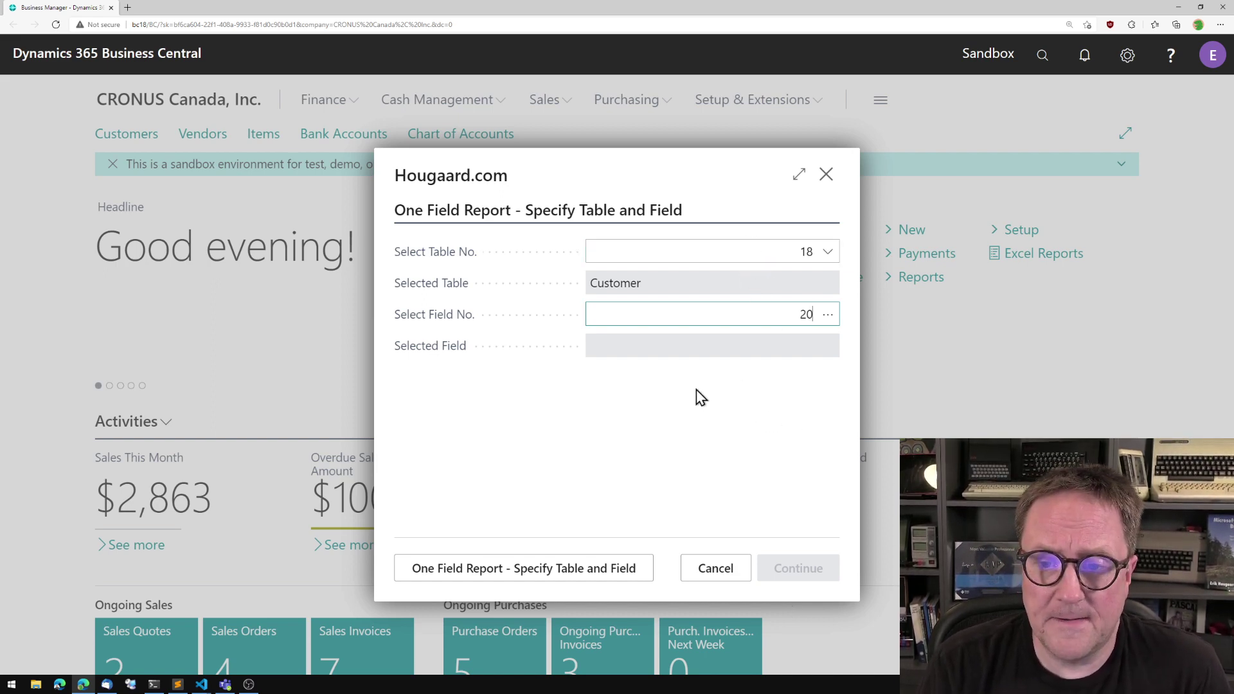
key(Tab)
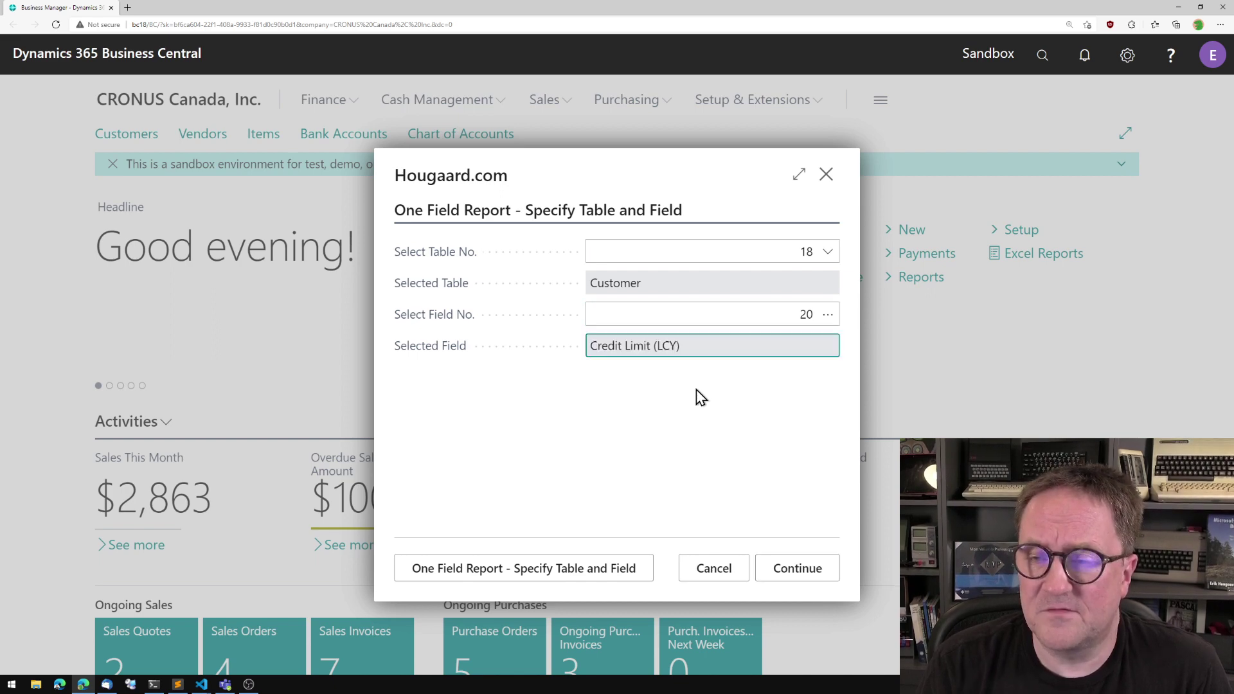
click(827, 318)
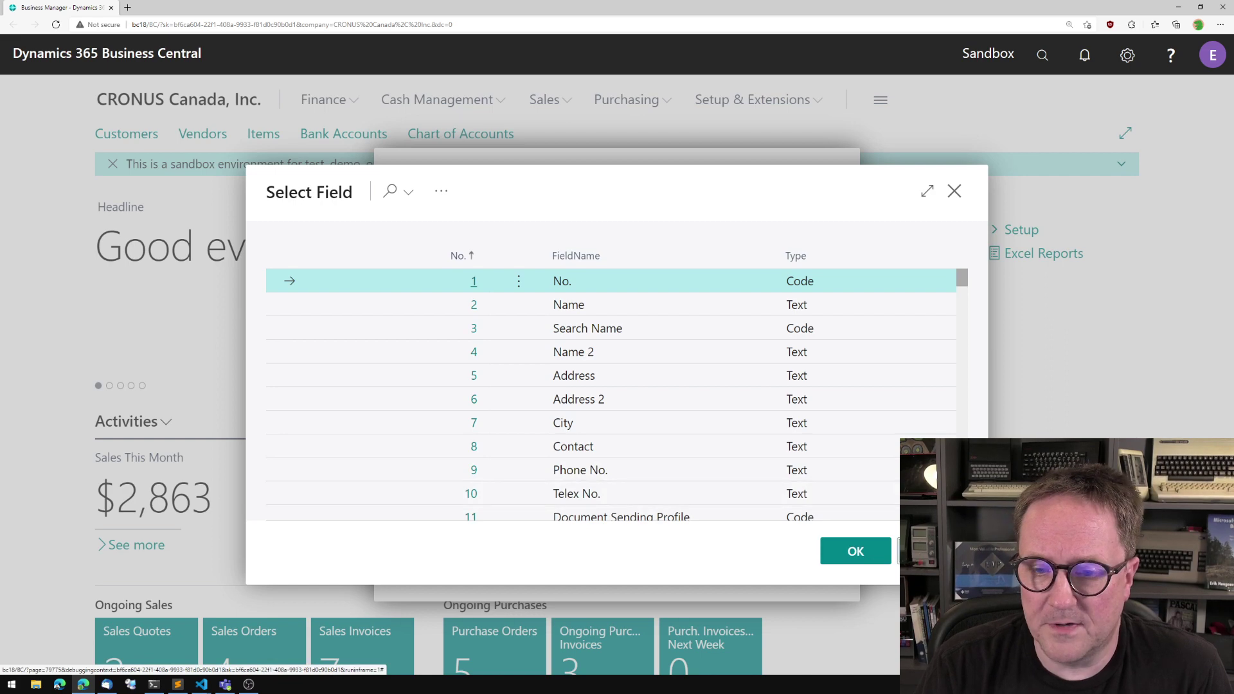
key(Escape)
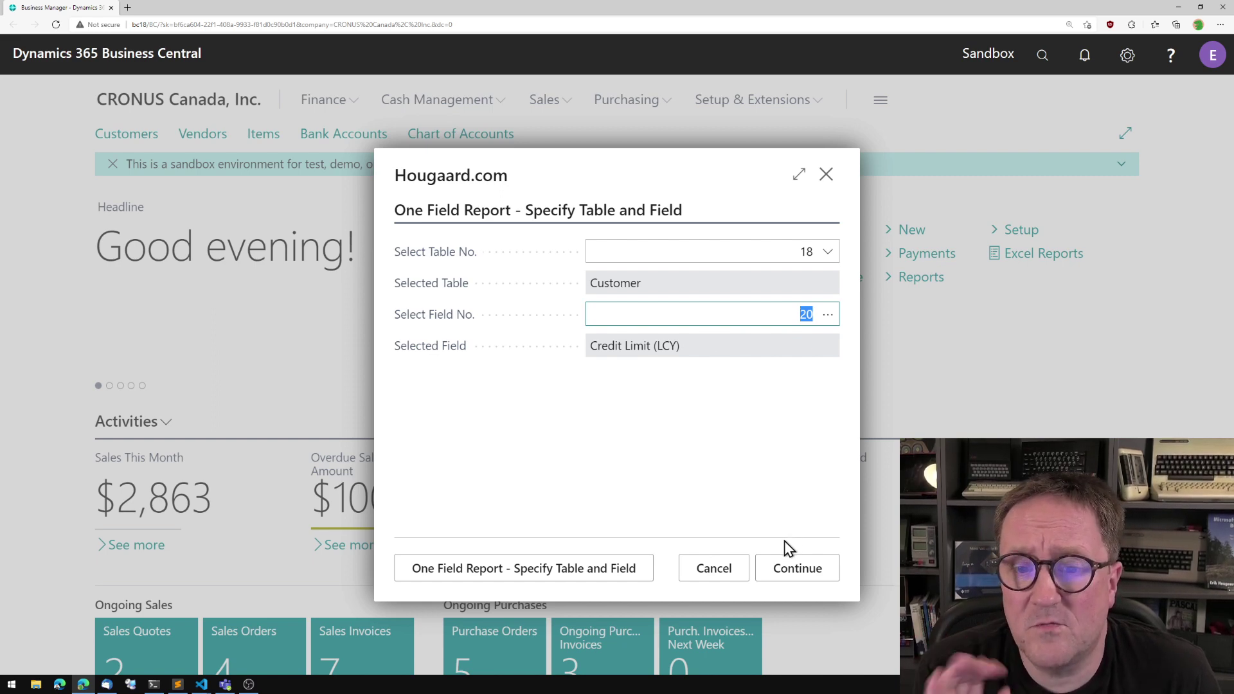
Filter on field 2 Name with A* and check the two matching customers at 30,300.
click(787, 574)
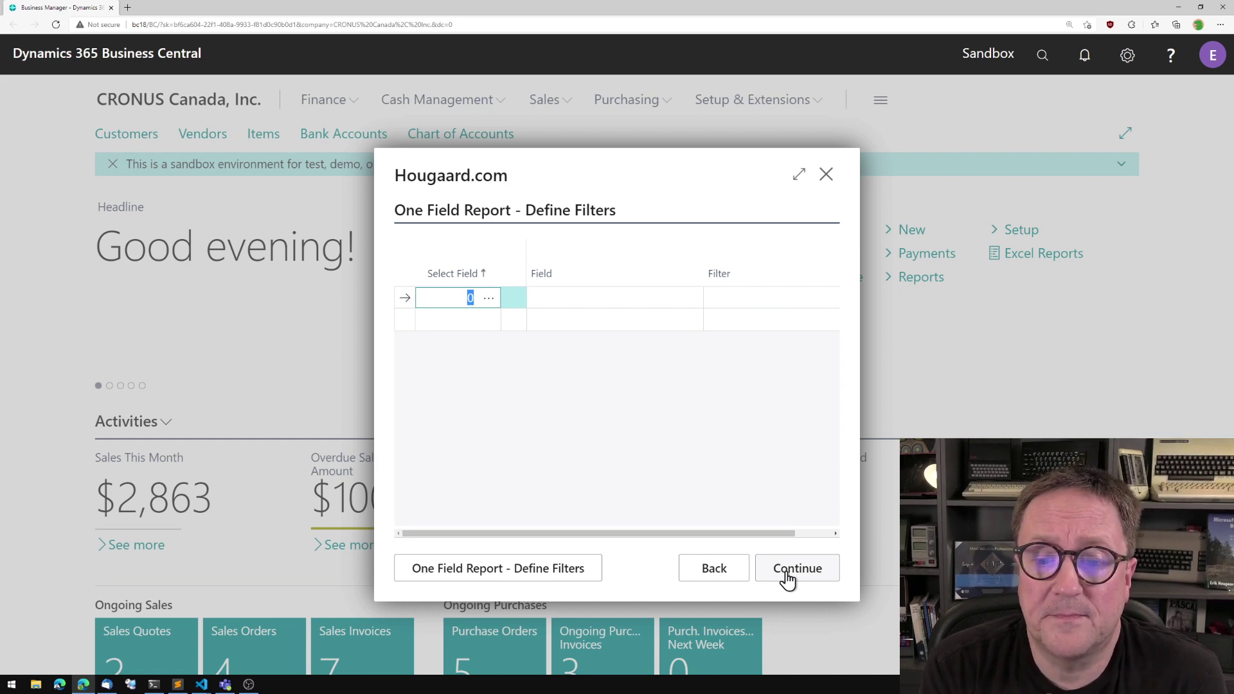
text(2)
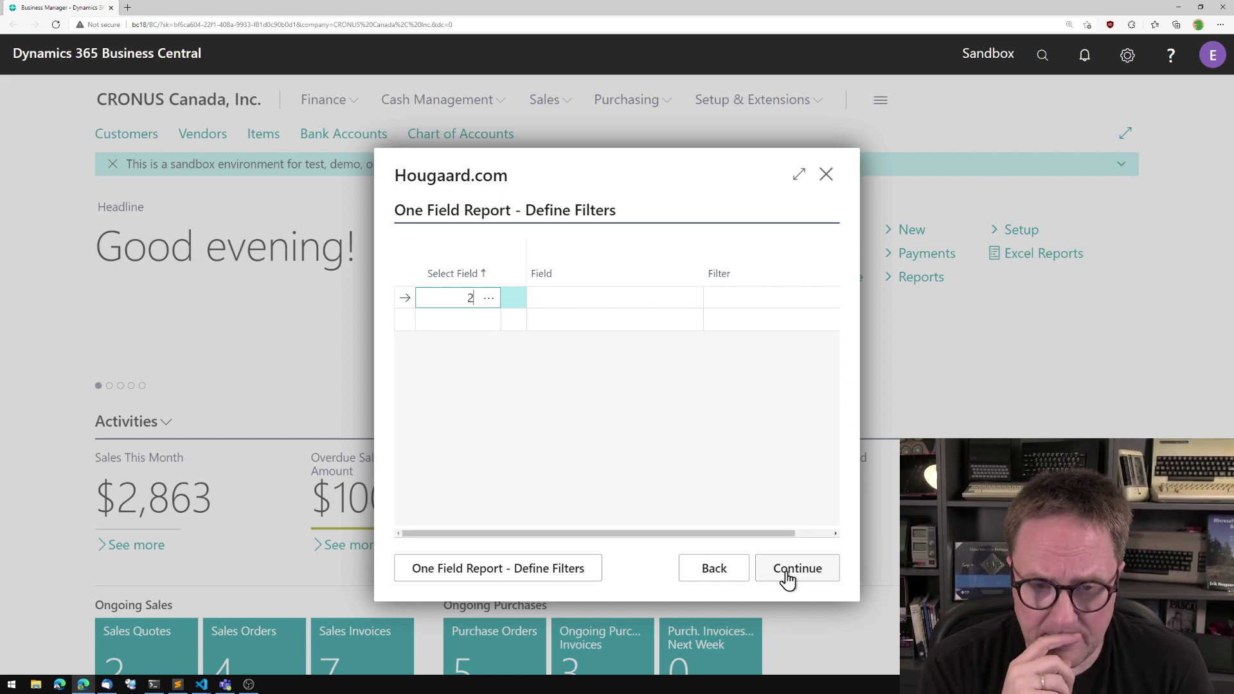
key(Tab)
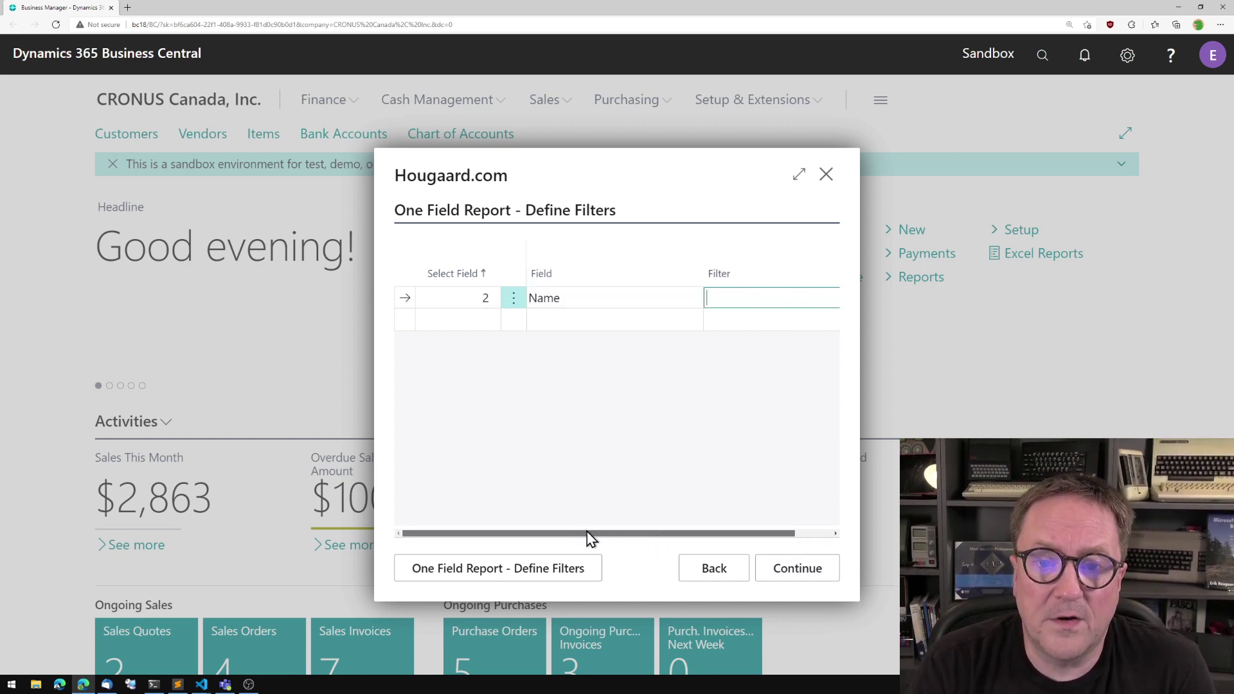
click(720, 299)
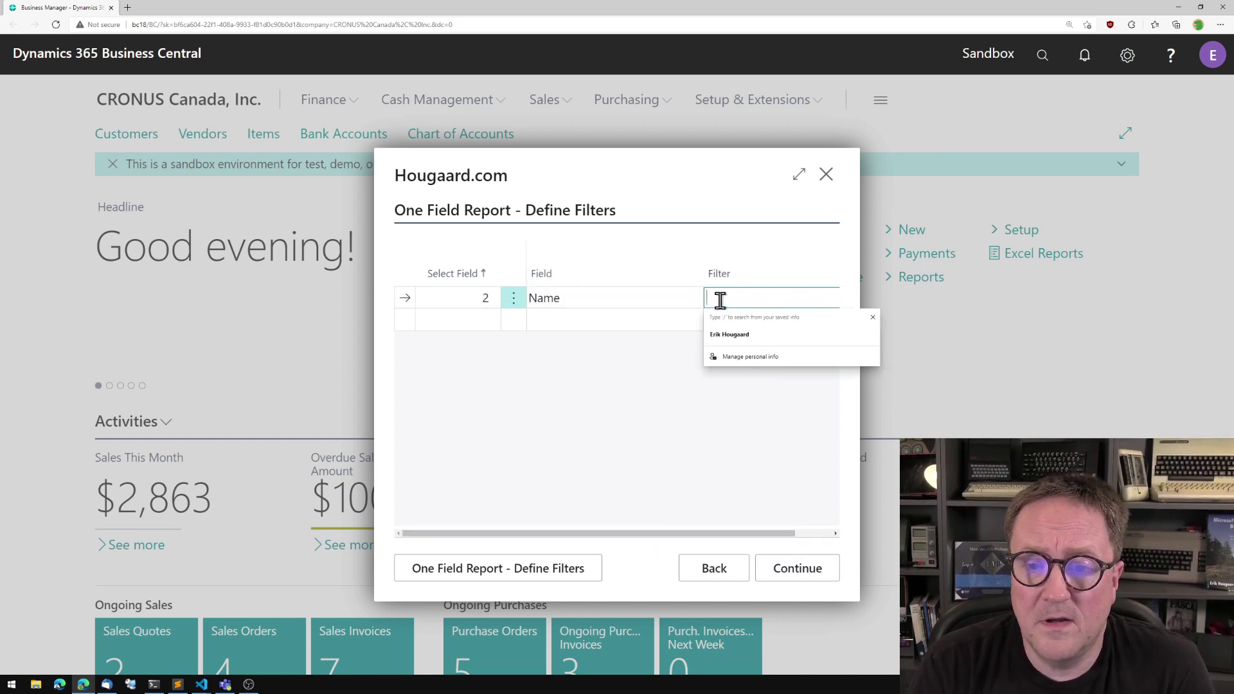
text(A*)
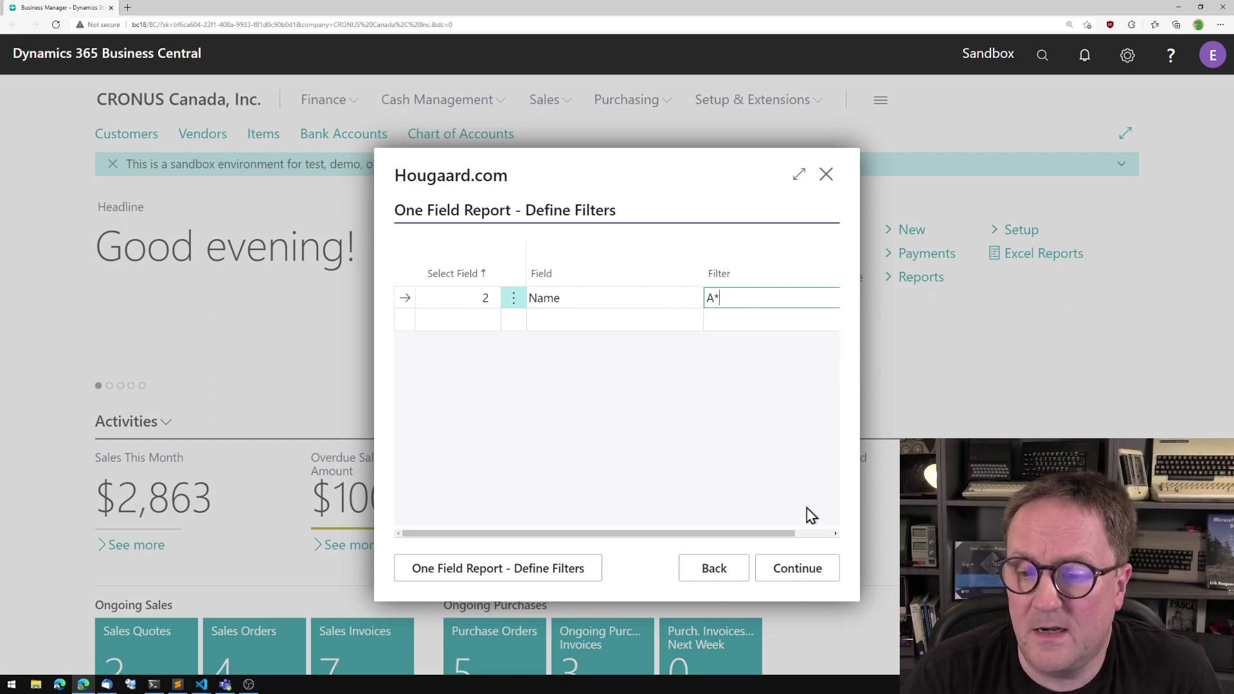
click(796, 576)
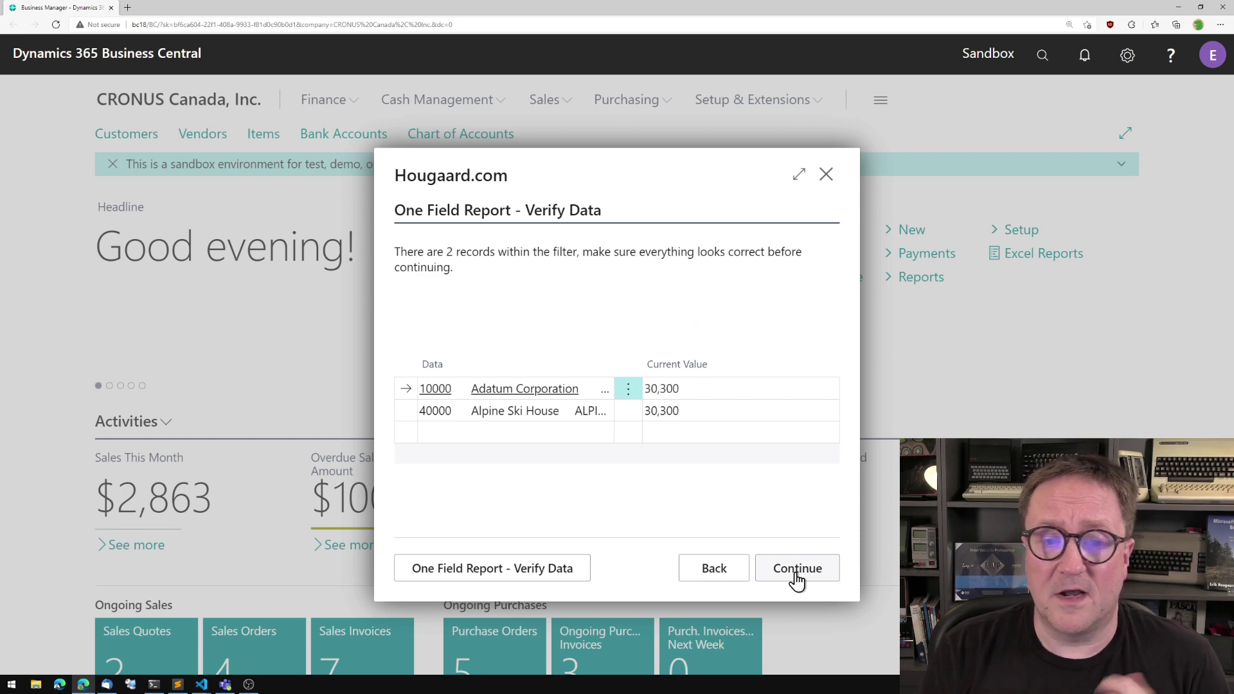
drag(407, 251, 467, 269)
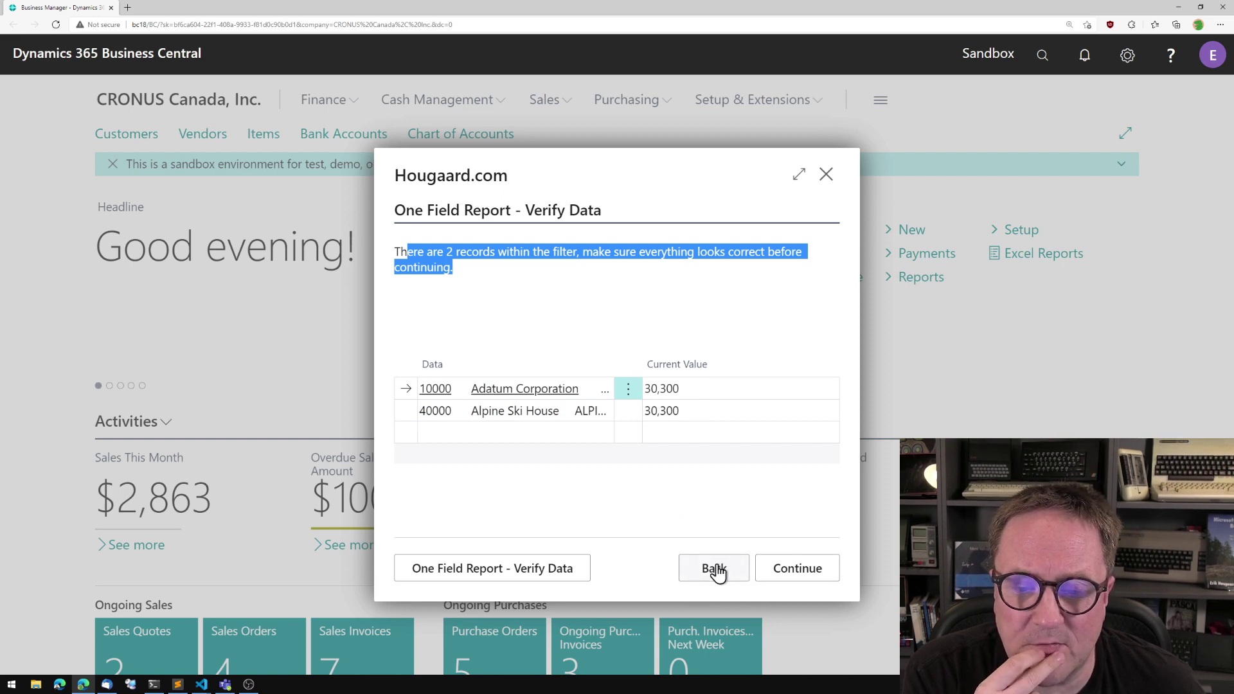
click(697, 588)
click(723, 302)
key(BackSpace)
text(*i*)
key(BackSpace)
key(BackSpace)
text(e*)
key(Return)
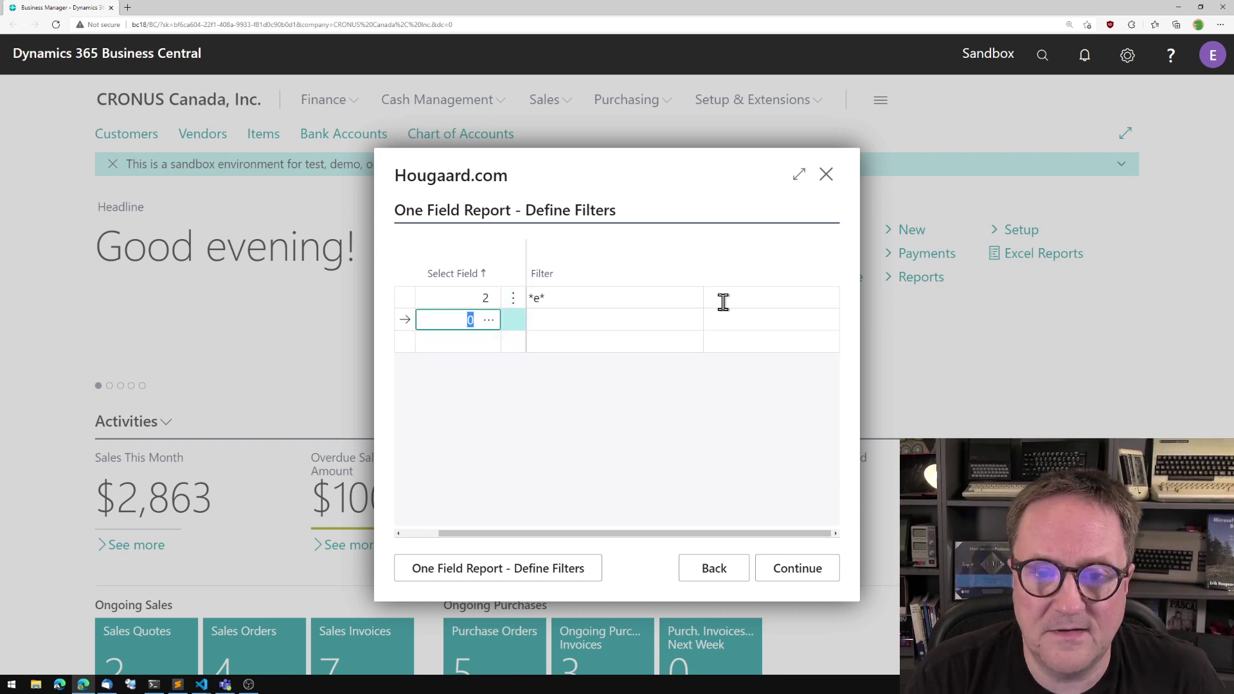
click(796, 569)
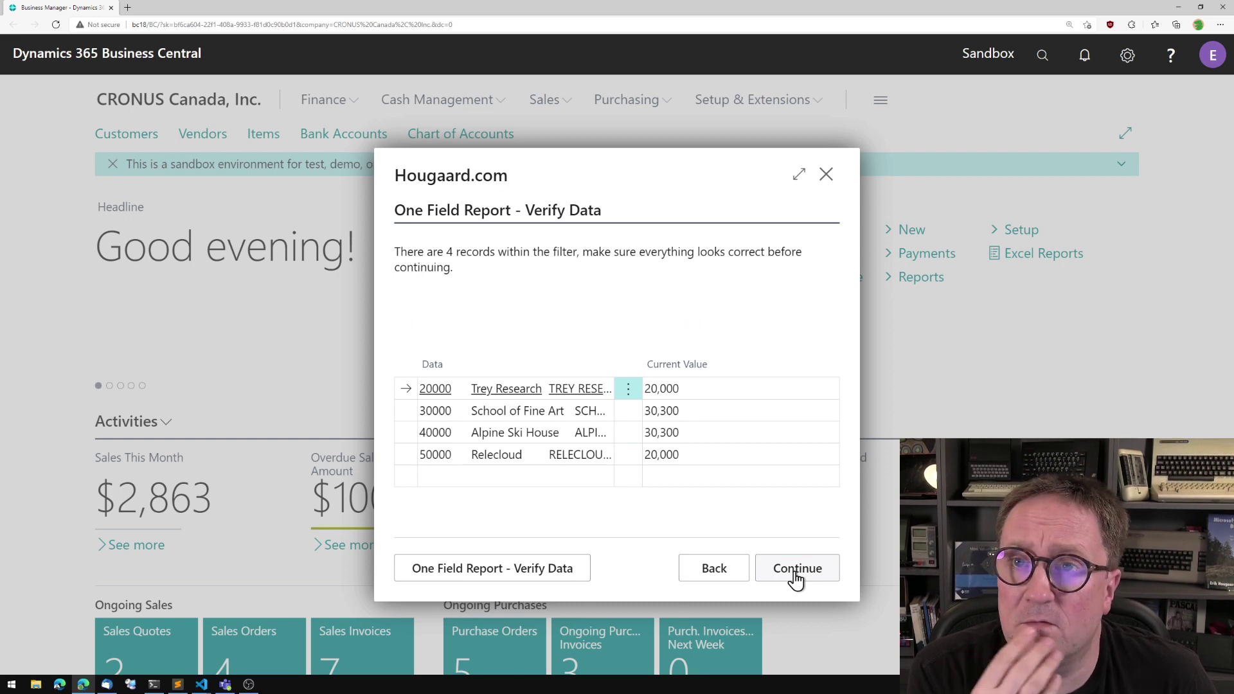
click(709, 570)
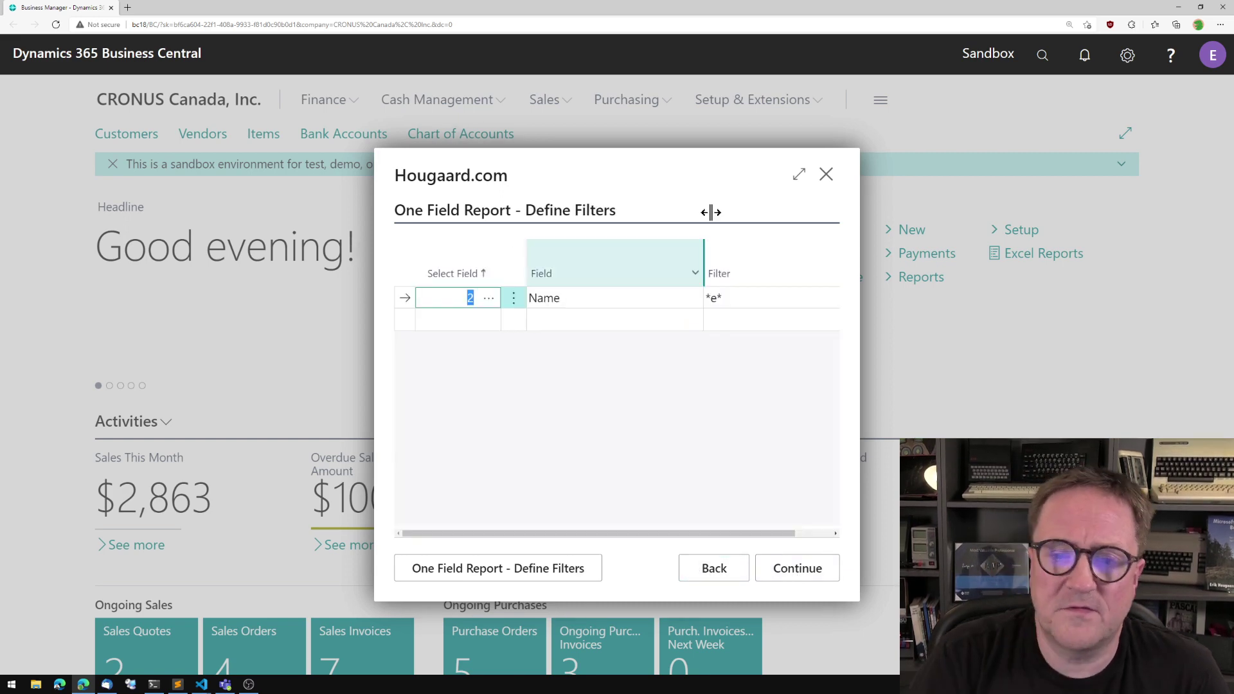
click(738, 296)
key(shift+Tab)
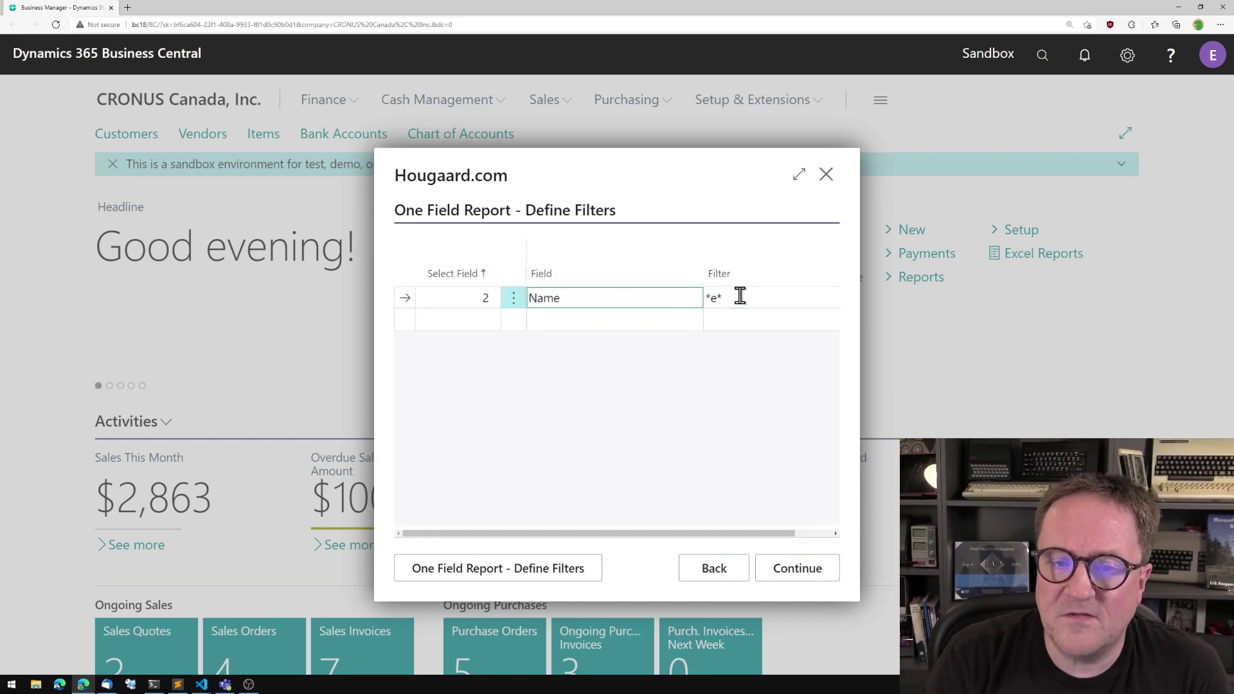
click(739, 297)
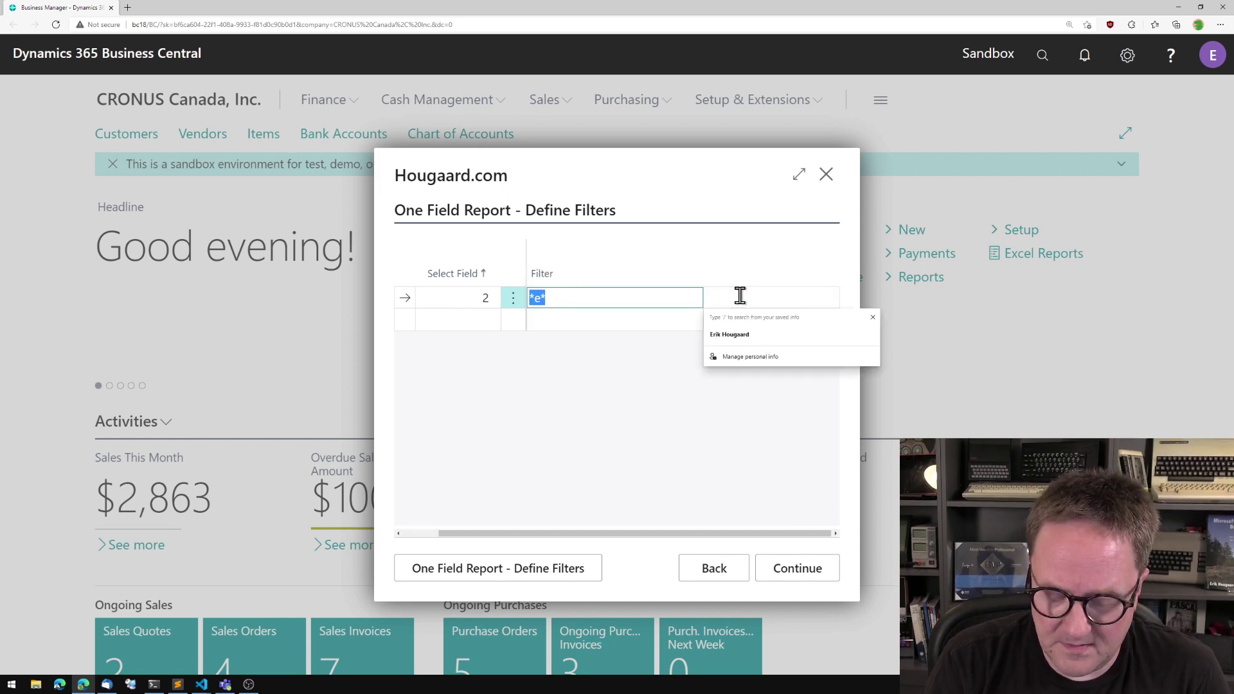
text(A*)
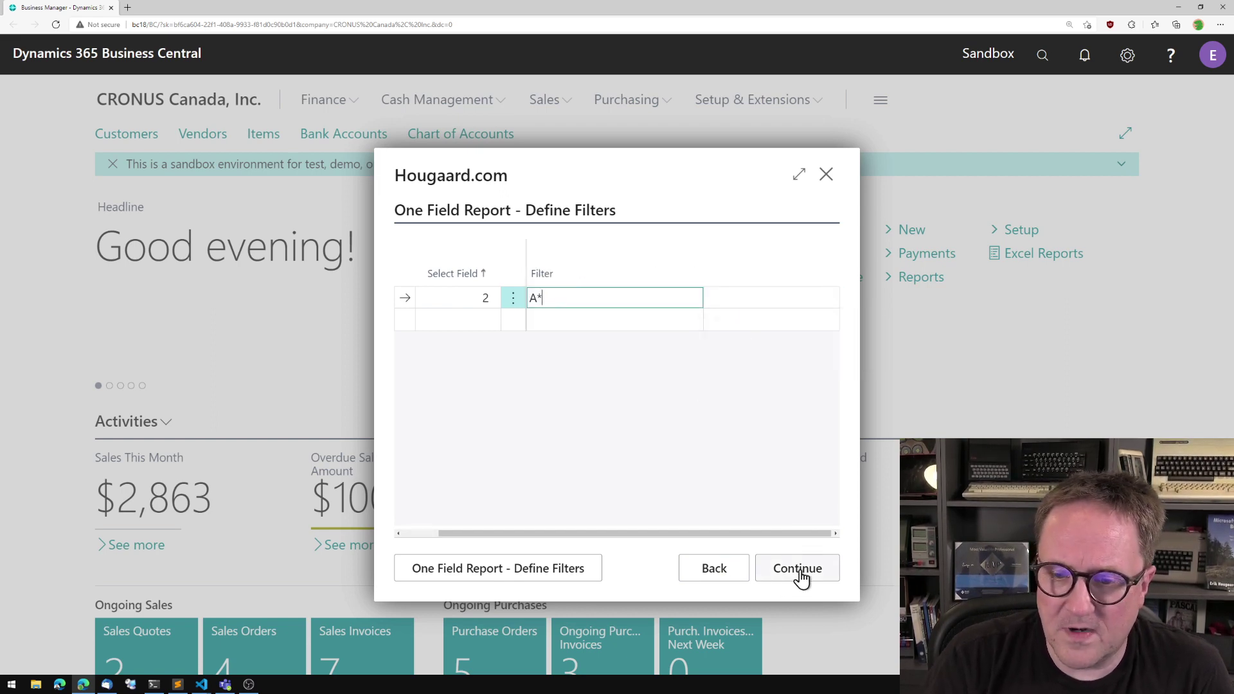
click(798, 569)
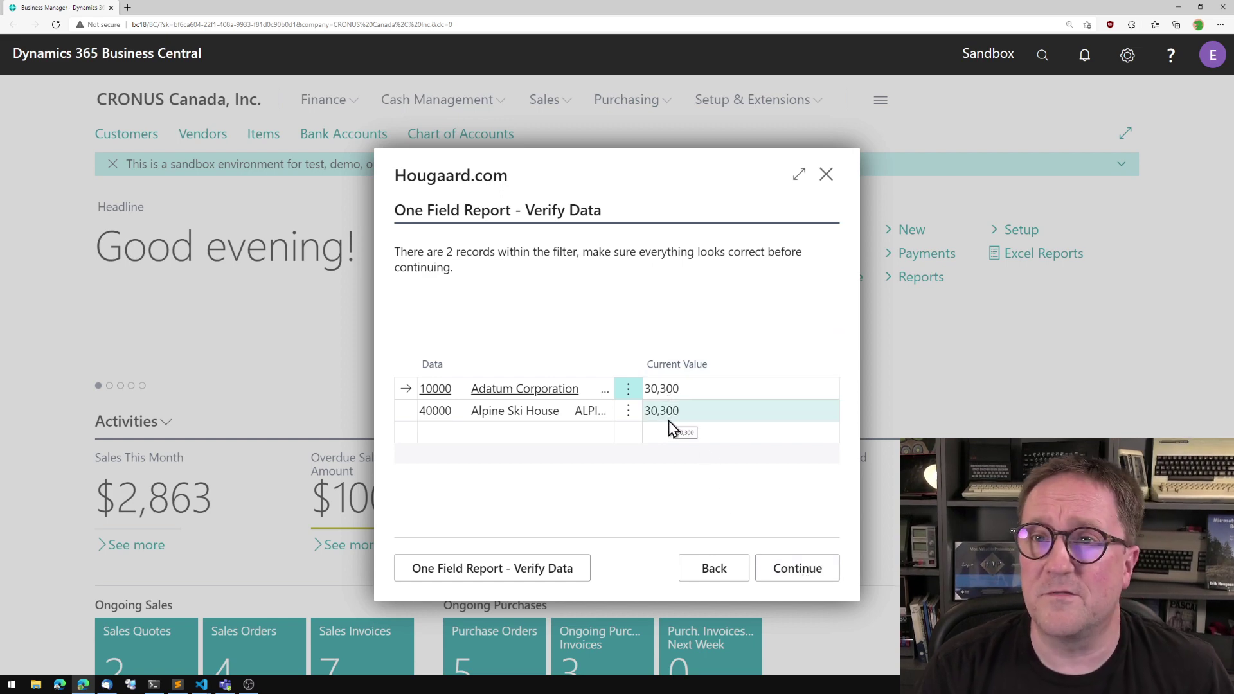
Enter the new Credit Limit expression 40000+123 and verify it evaluates to 40123.
click(800, 572)
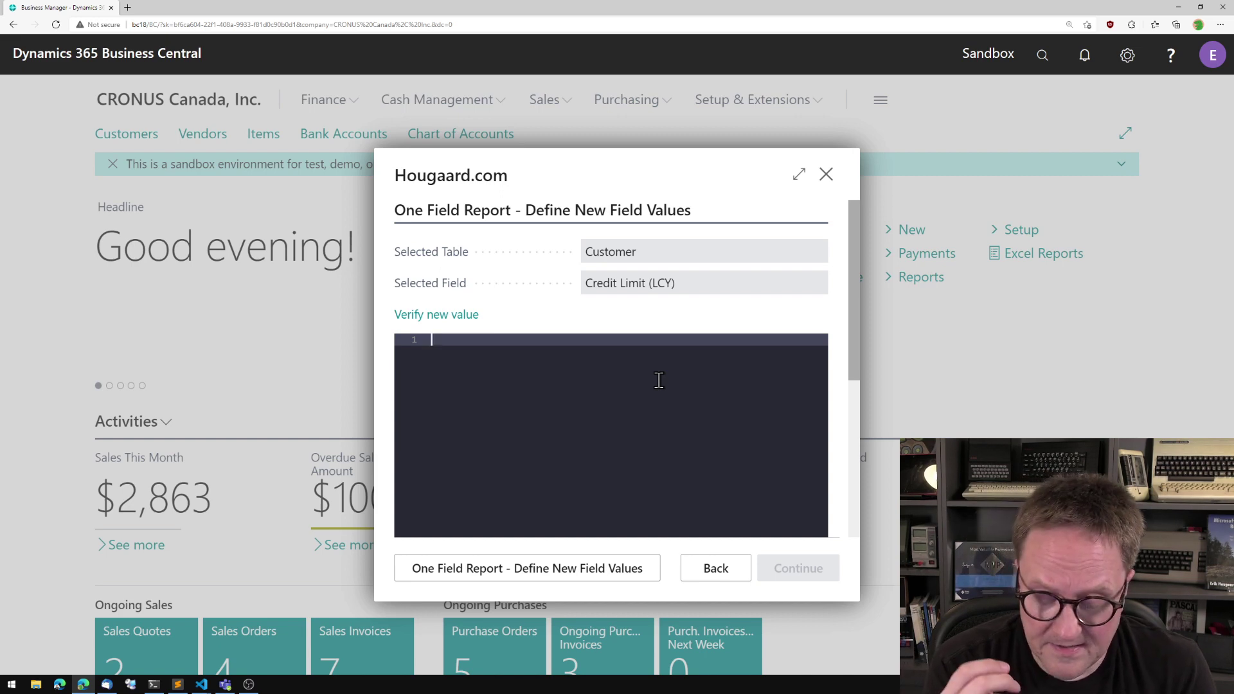
text(0000)
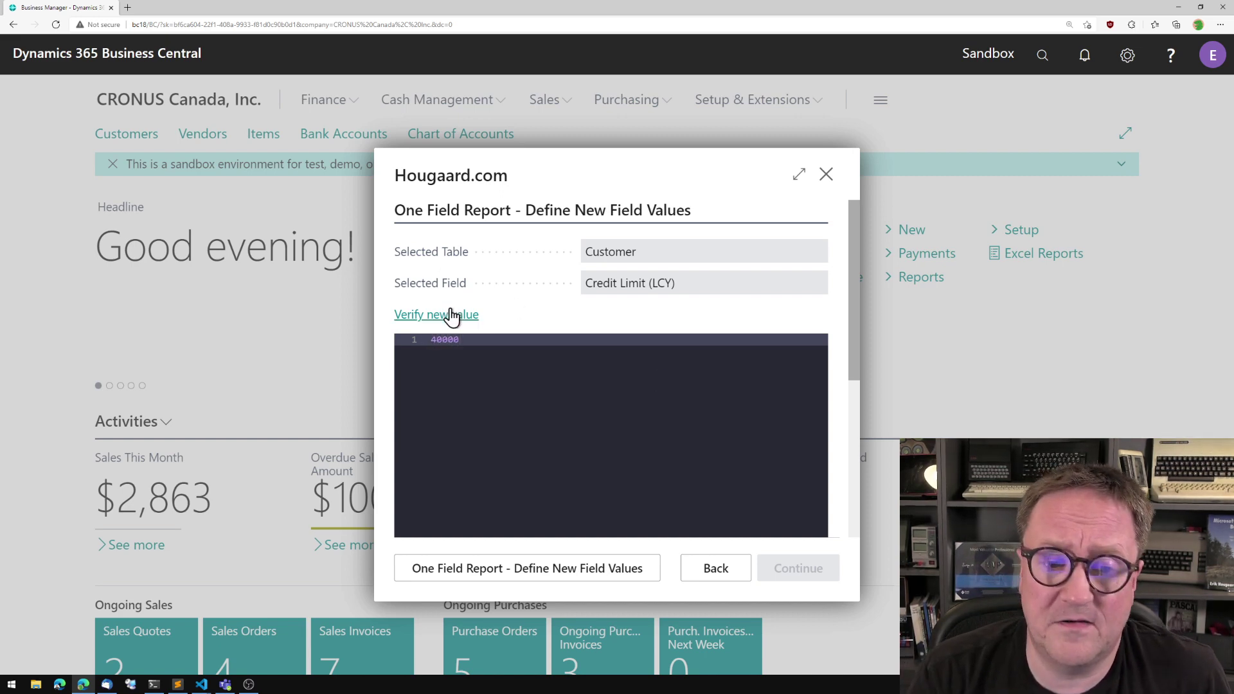
click(449, 314)
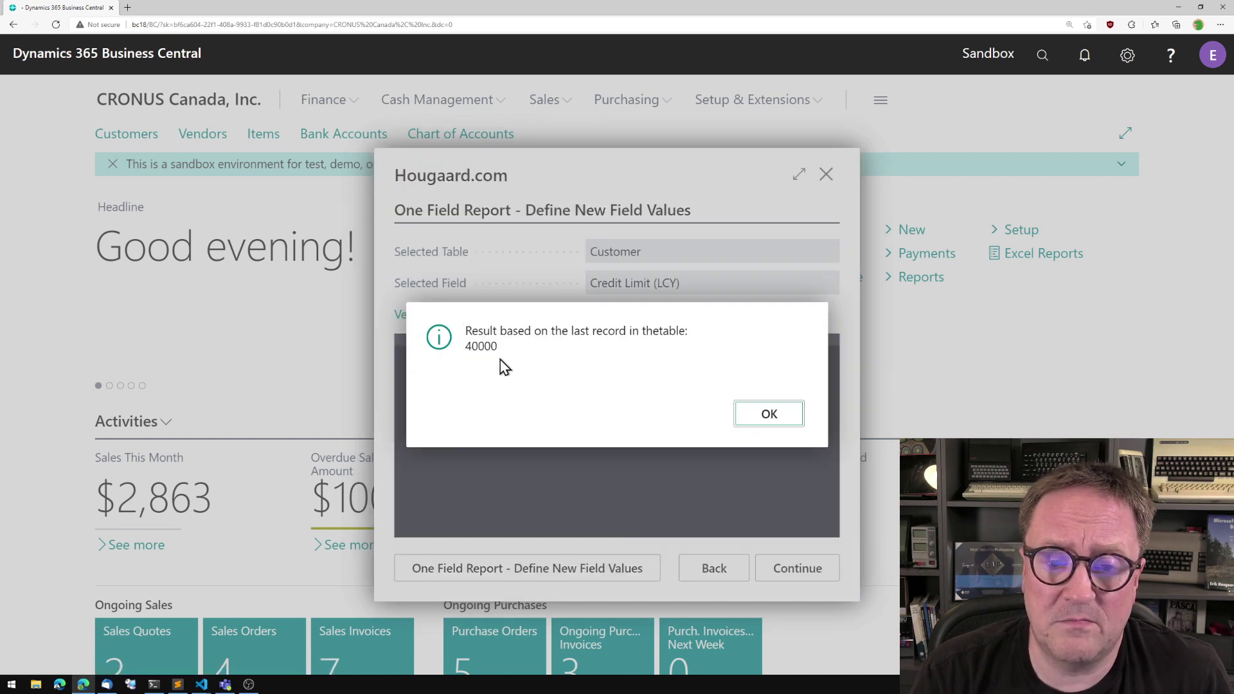
click(769, 418)
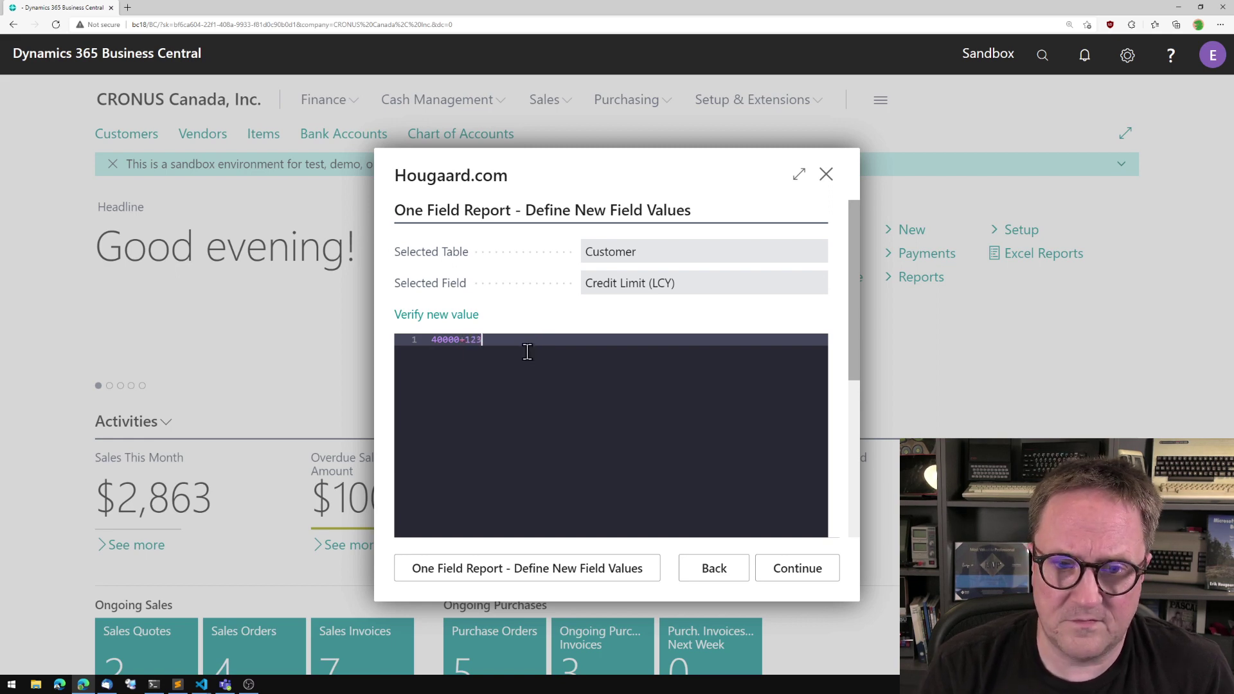
click(443, 315)
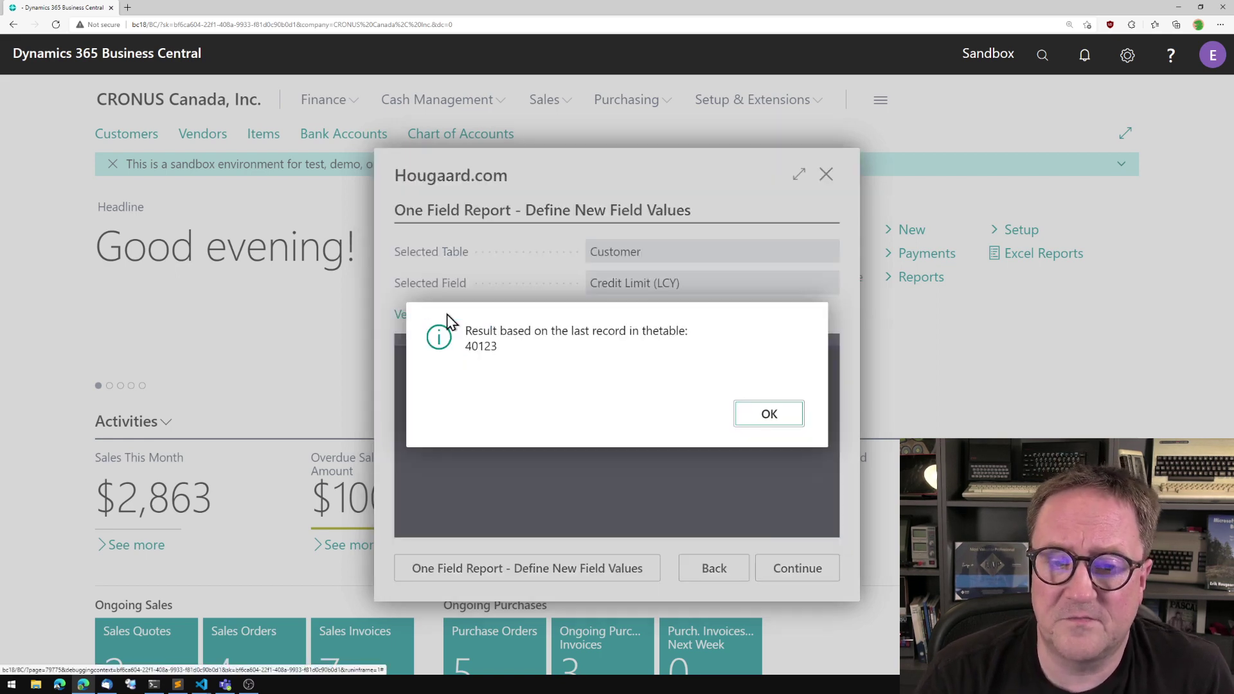
drag(471, 347, 486, 347)
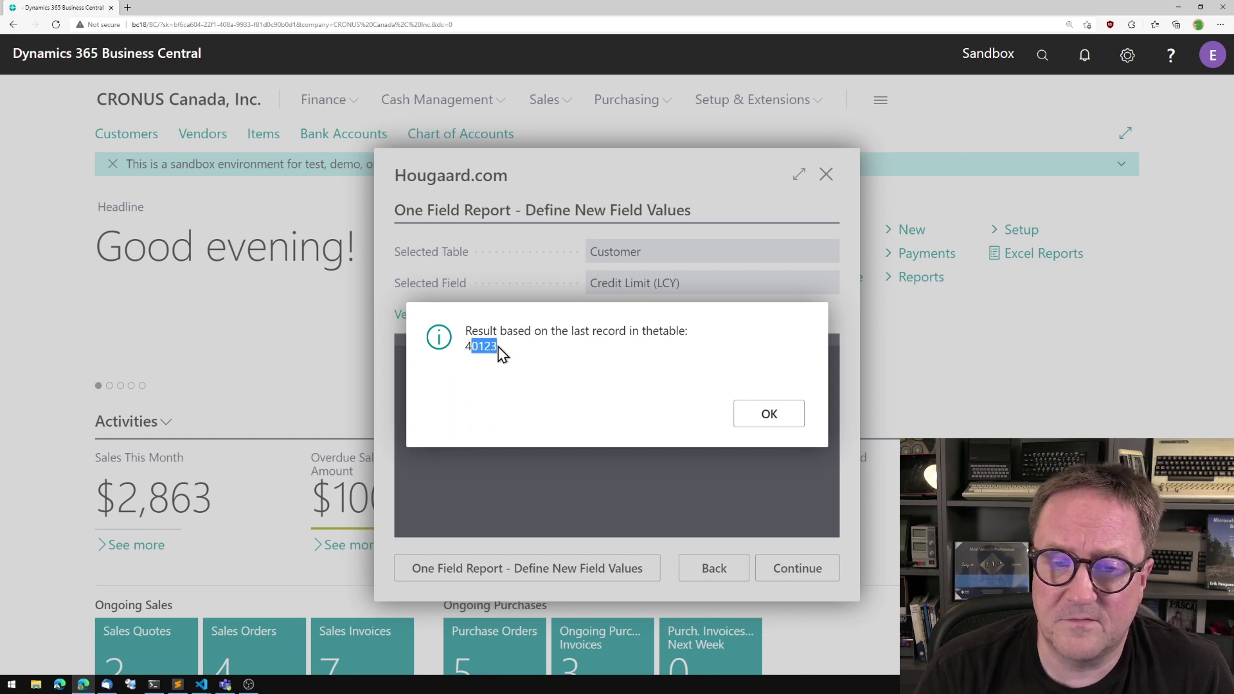
click(501, 353)
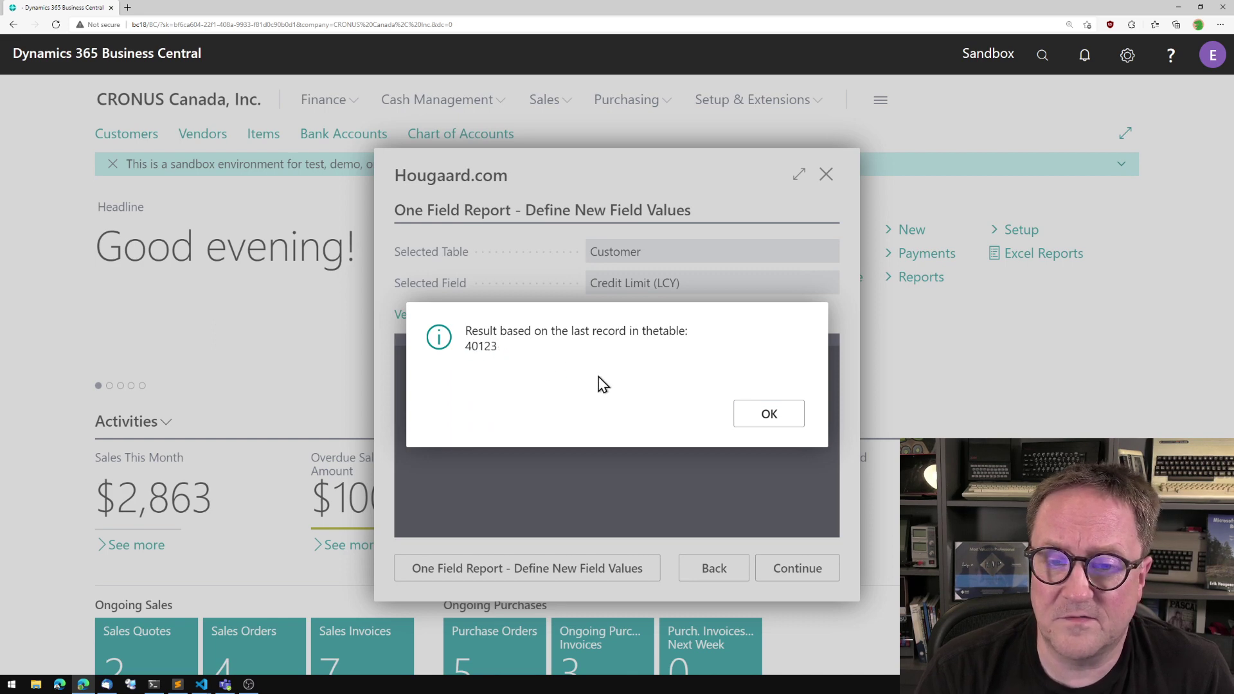
click(767, 416)
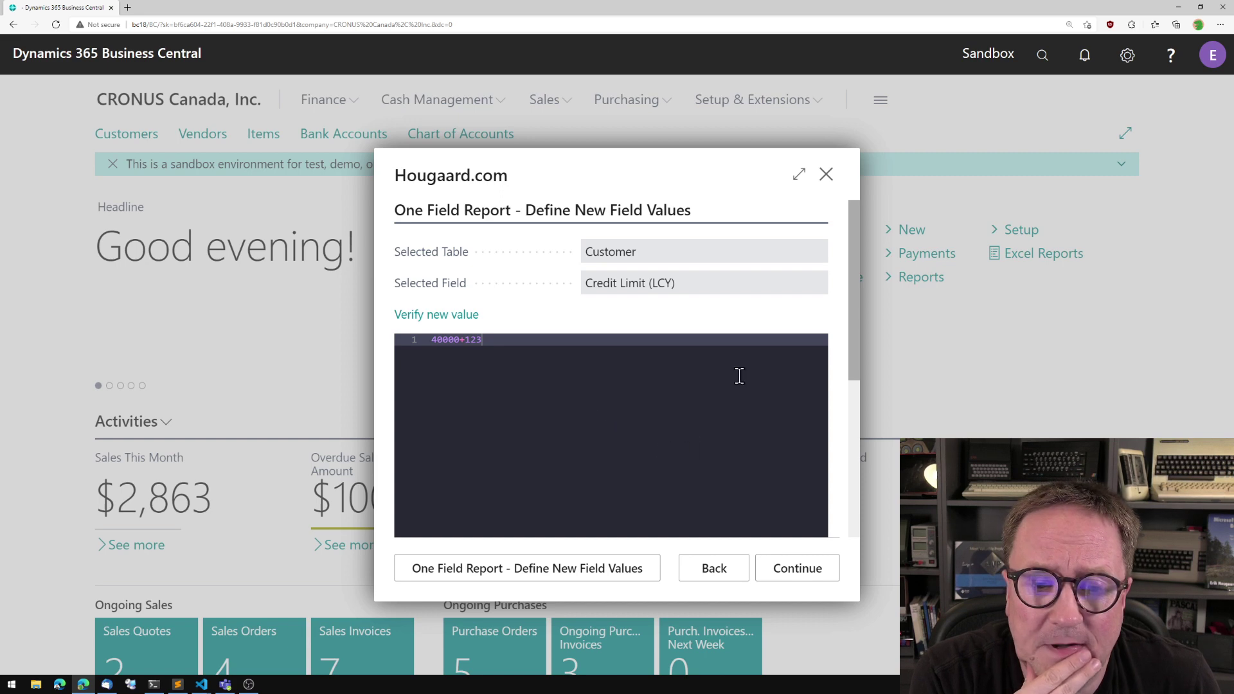
Review the two affected customers, then execute the 40123 credit limit change and confirm.
click(797, 570)
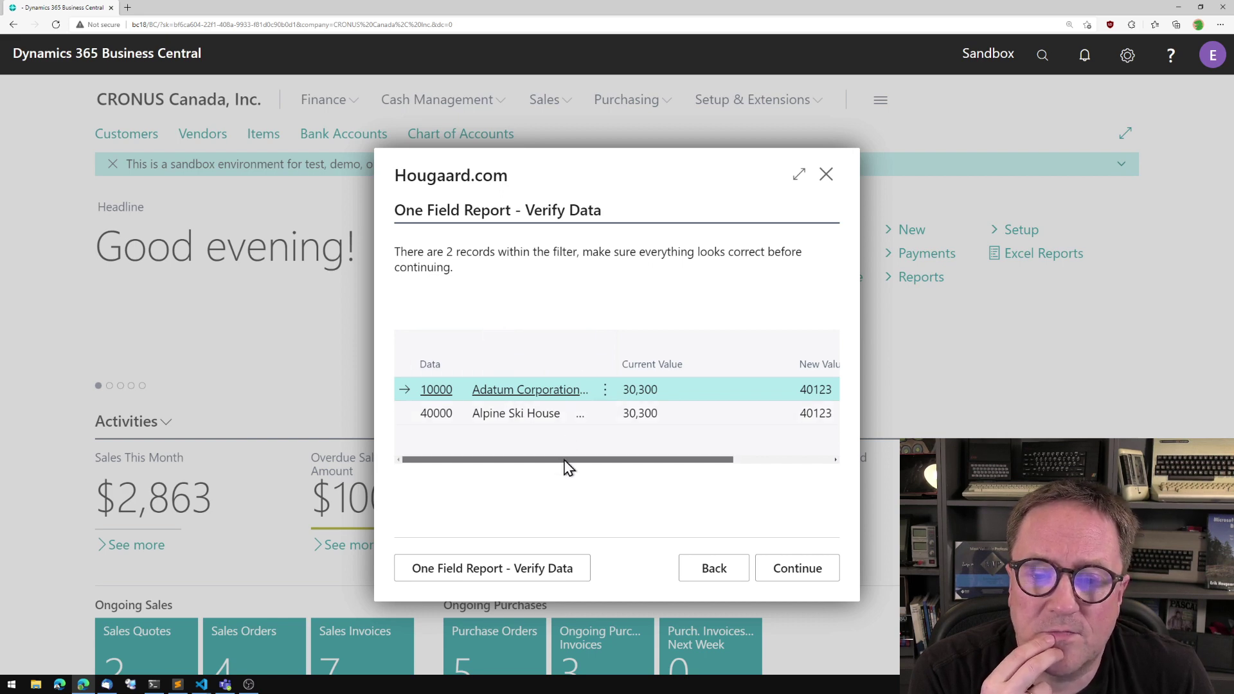
drag(564, 460, 504, 449)
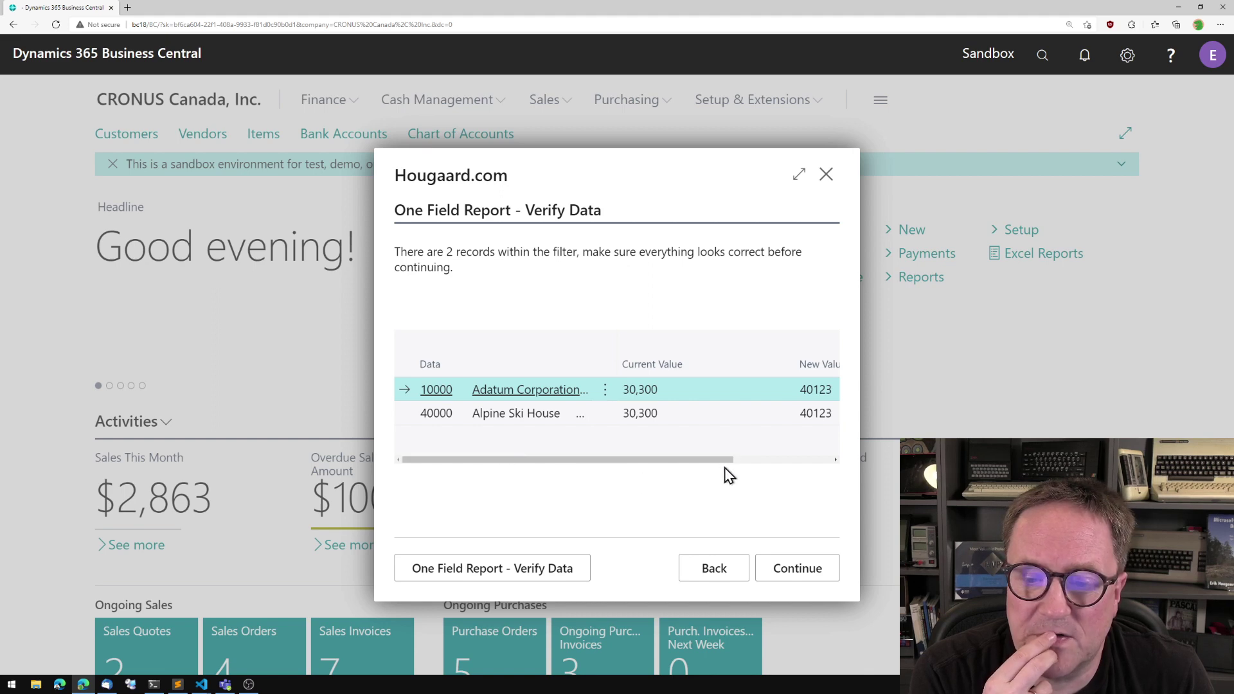
click(811, 569)
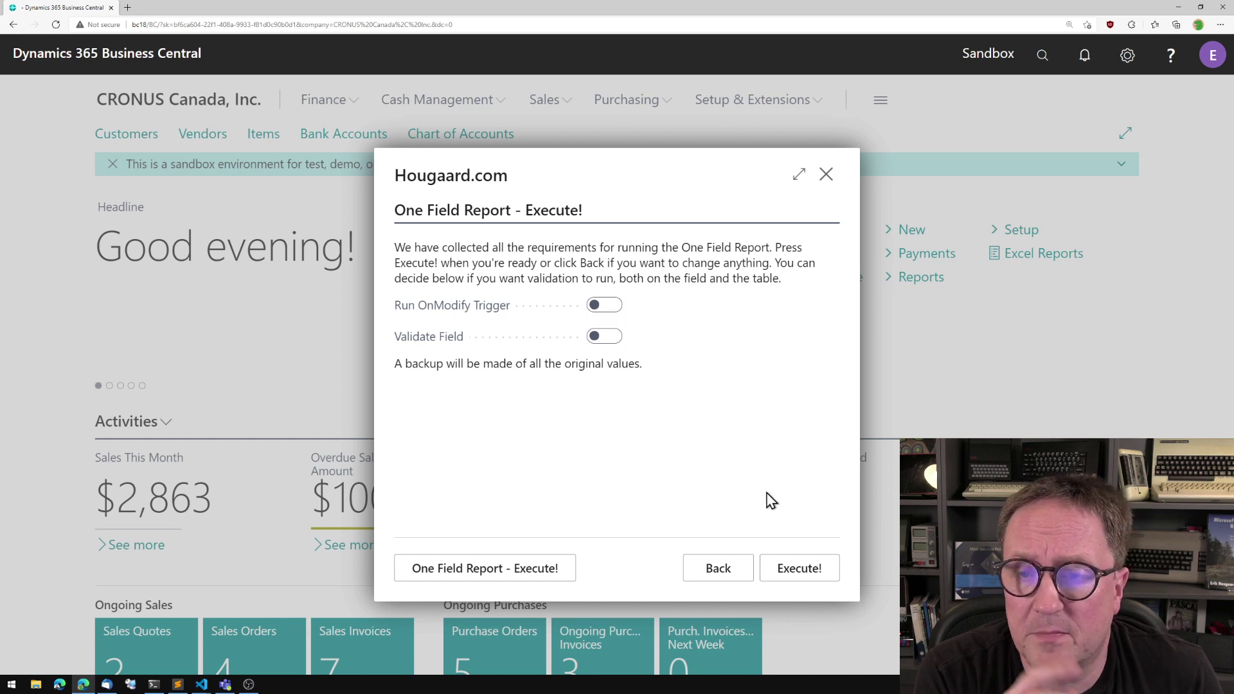
click(793, 568)
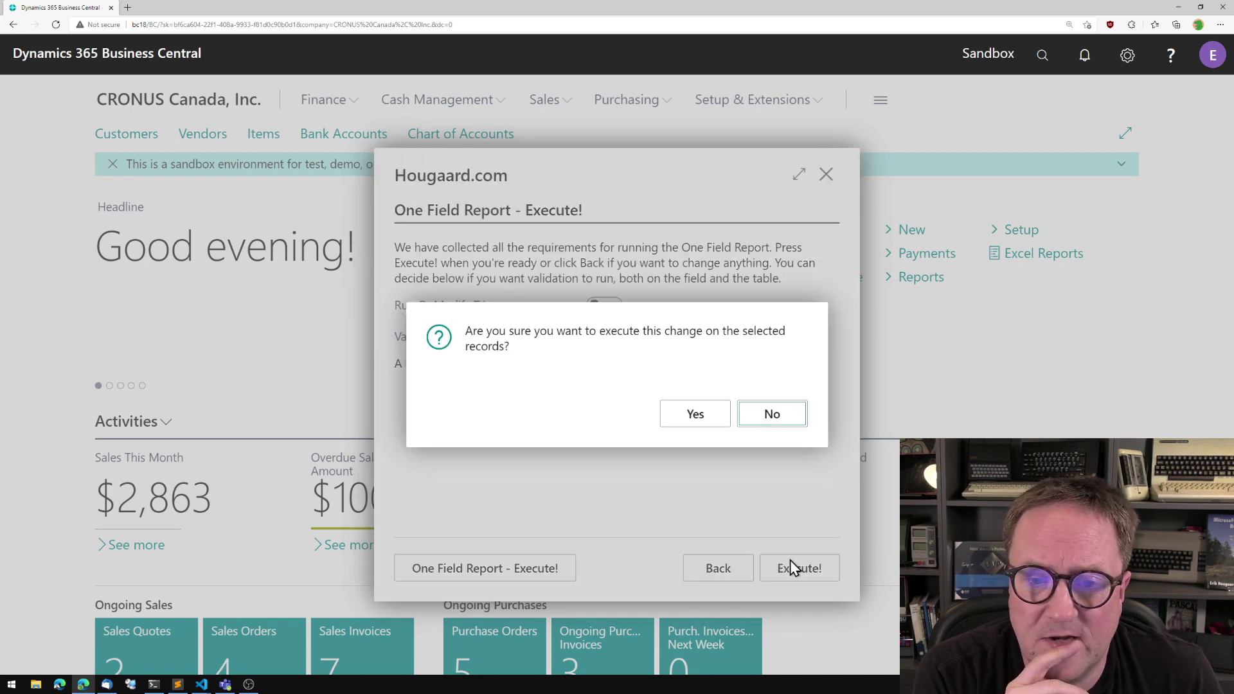
click(682, 417)
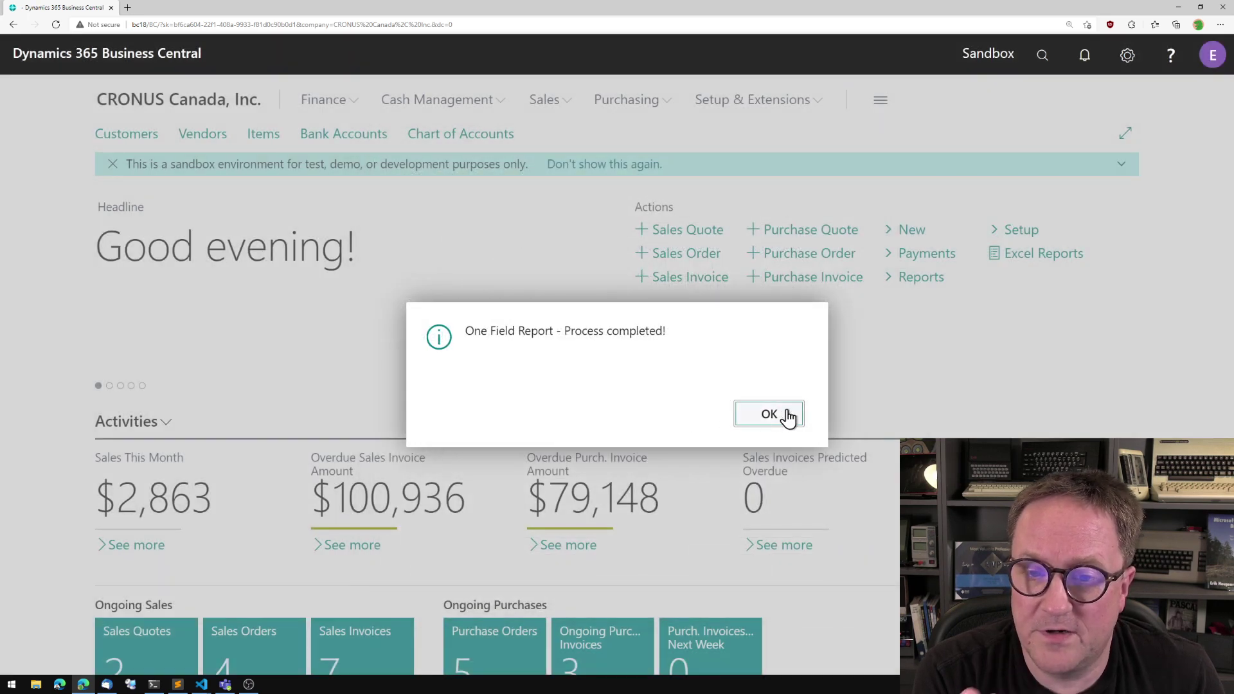
click(789, 417)
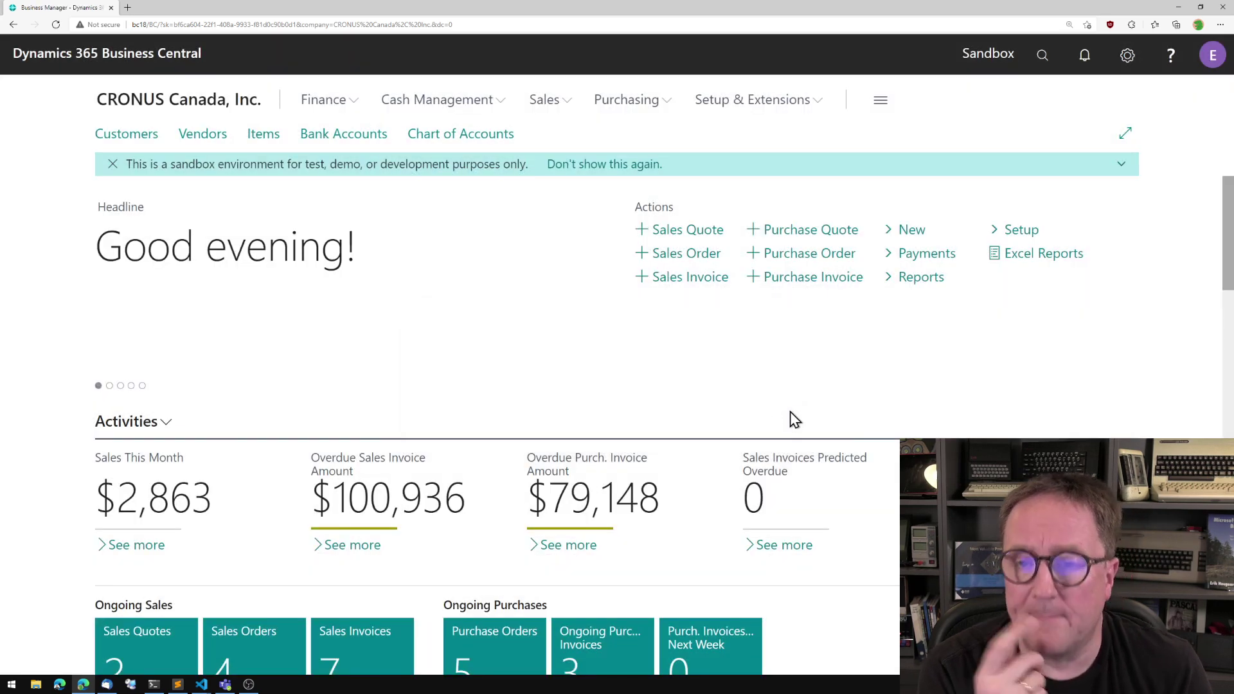
Reopen One Field Report via a 'one fie' search and view its run history.
key(alt+q)
text(one )
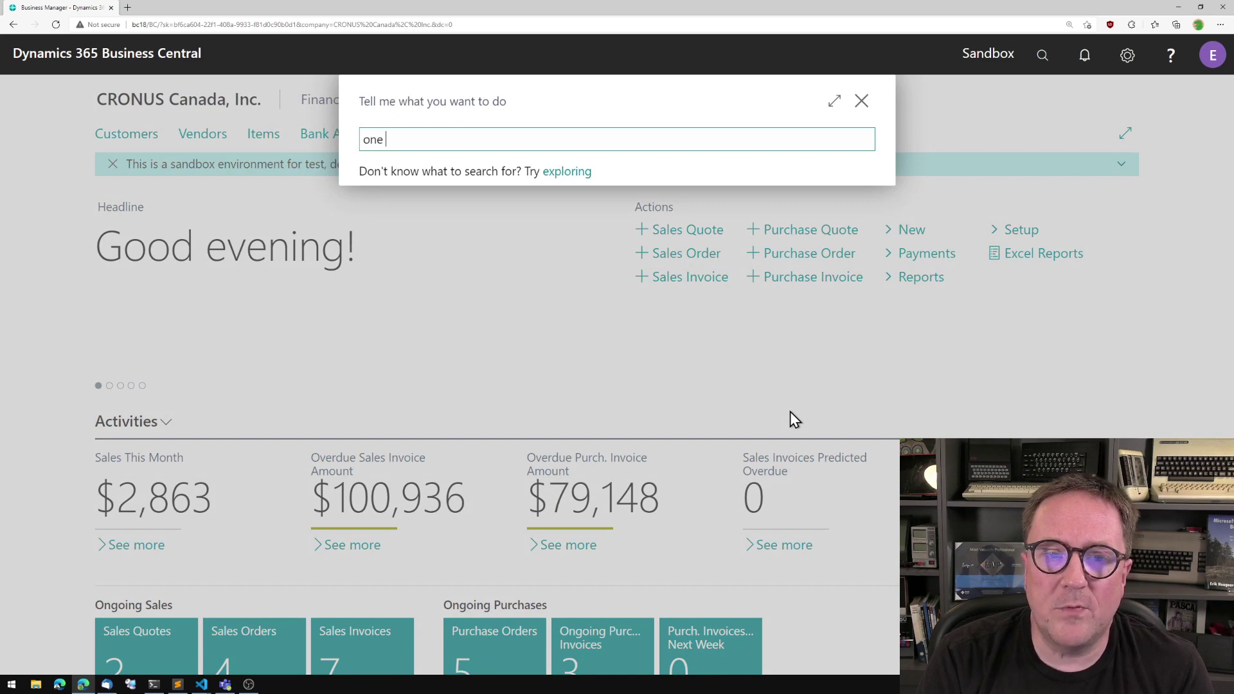
text(fie)
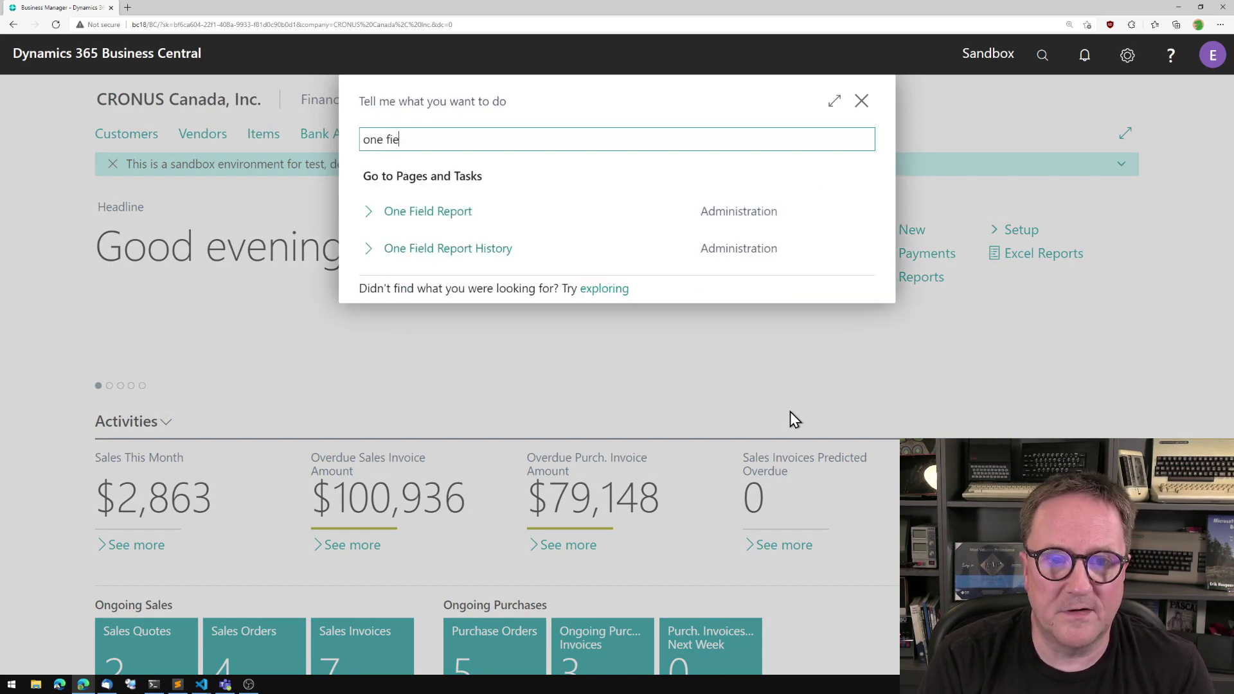
click(456, 211)
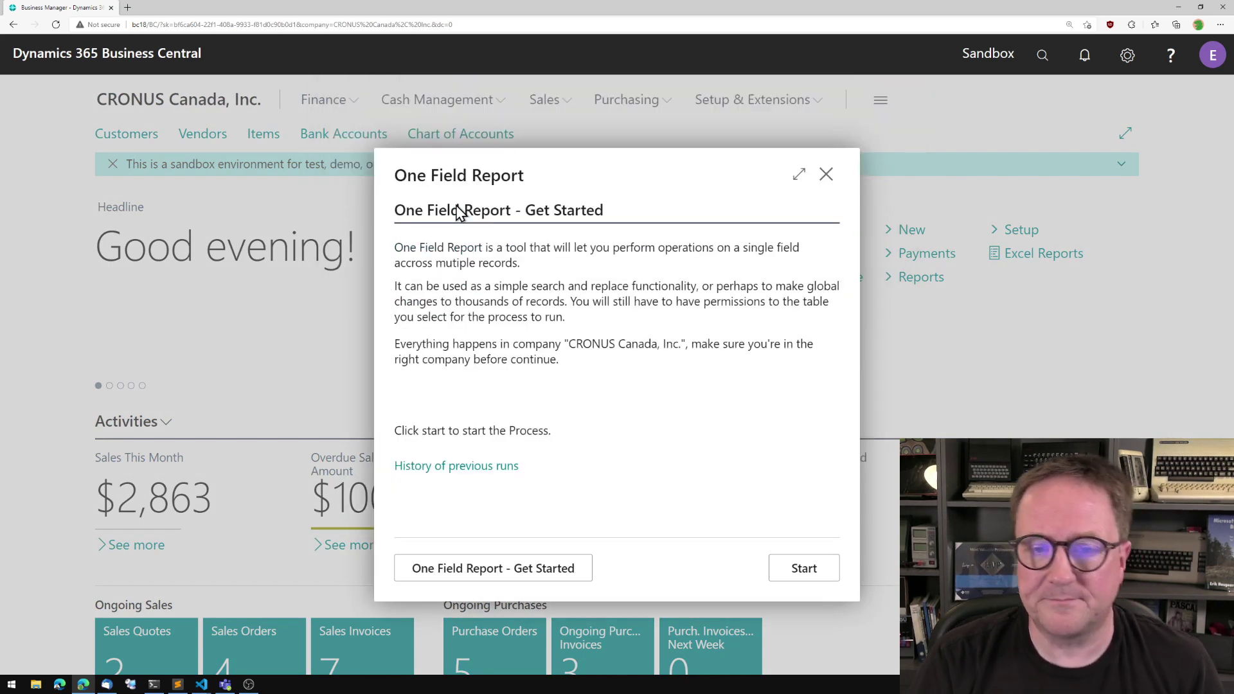
click(460, 472)
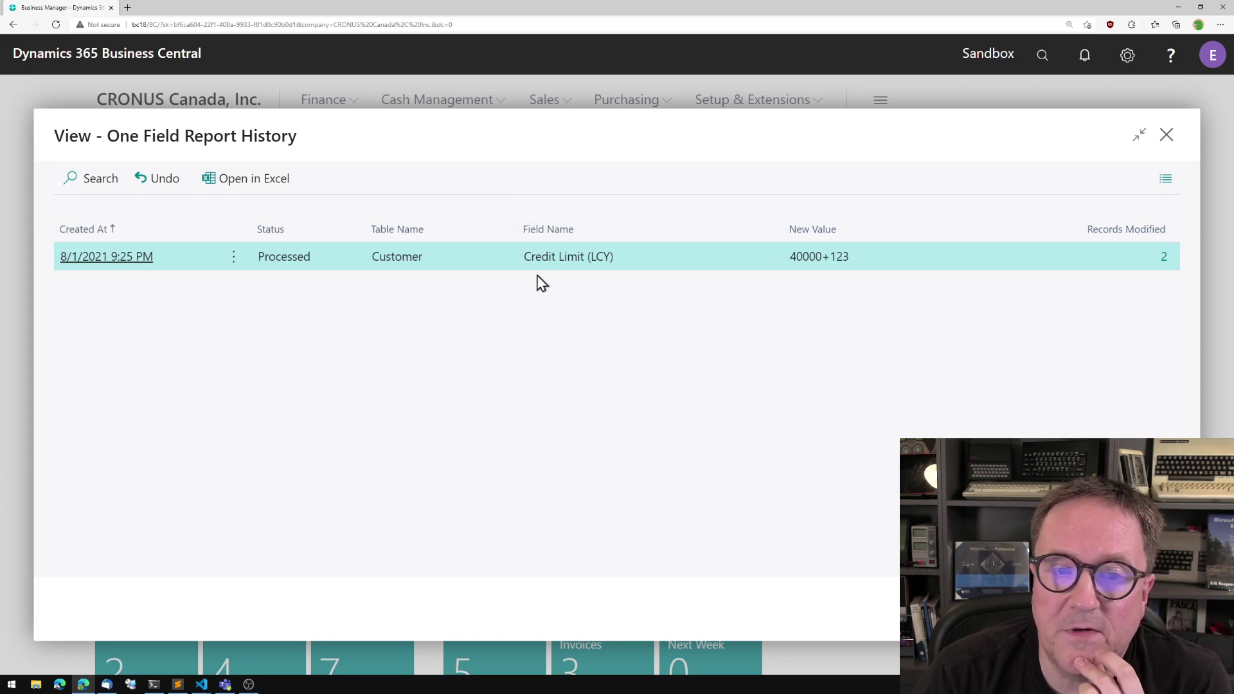
Inspect the 2 modified records, then undo the Credit Limit (LCY) 40000+123 run.
click(1163, 257)
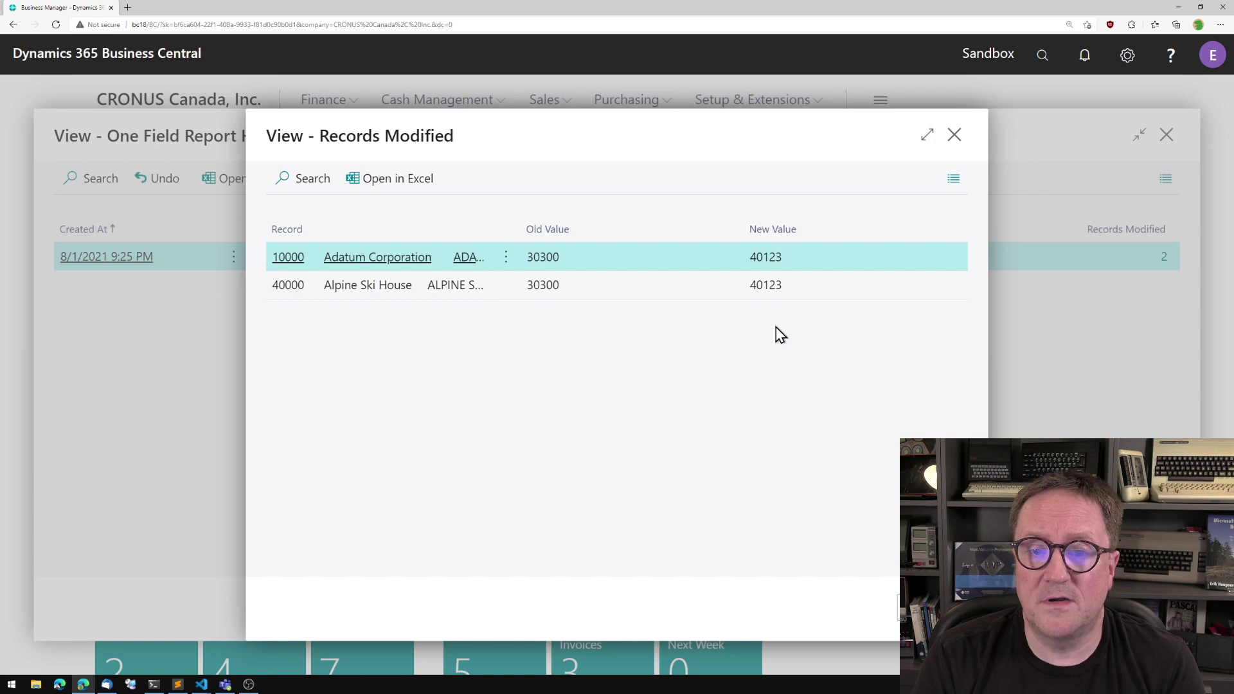
key(Escape)
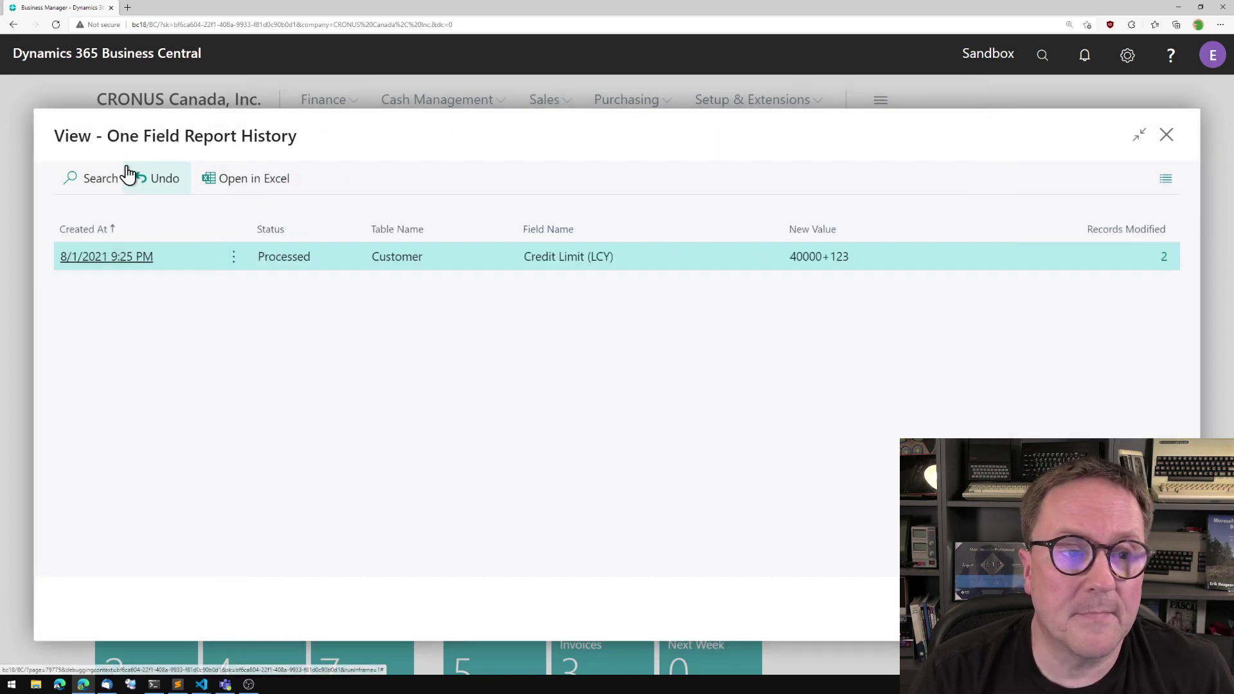
click(163, 180)
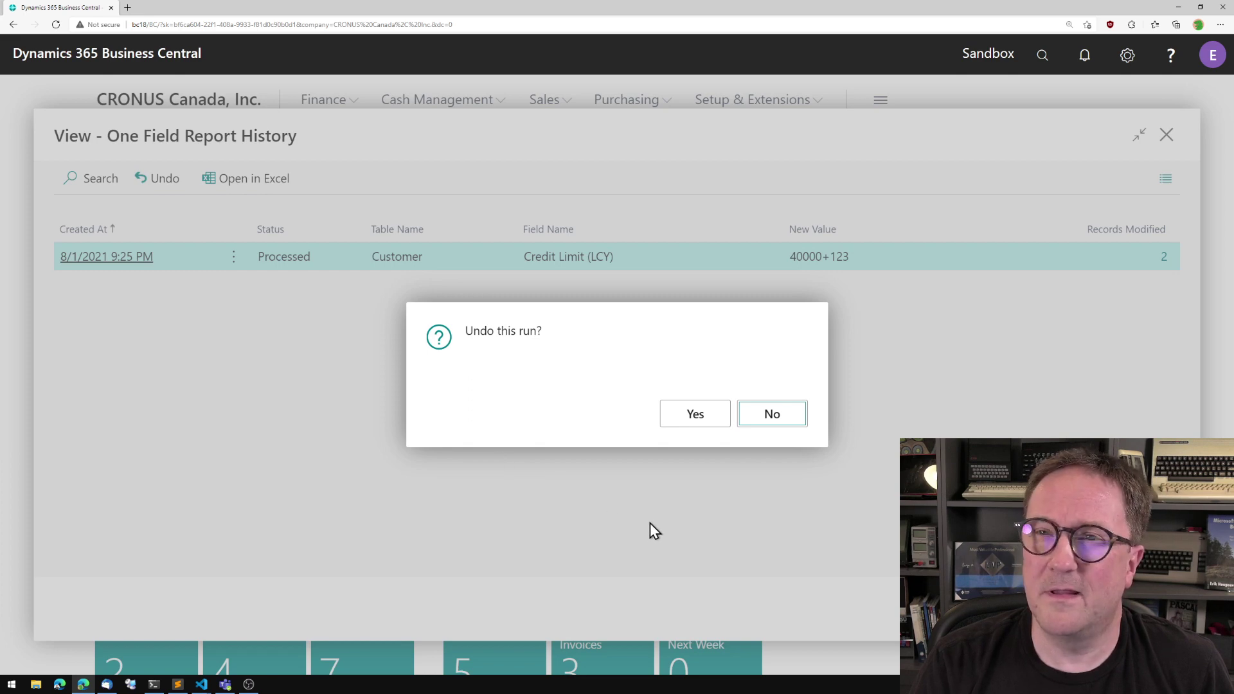
click(689, 418)
click(767, 415)
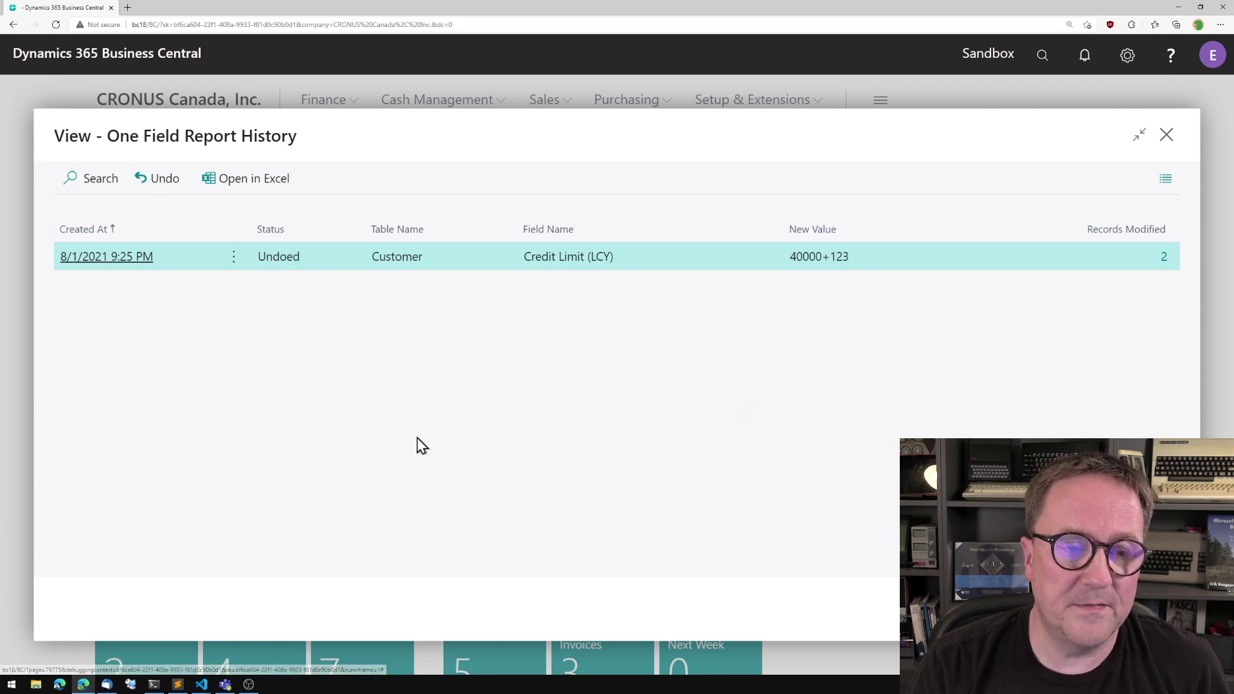
Close history and set up a new run on table 18, field 20, filtered by field 2 Name.
key(Escape)
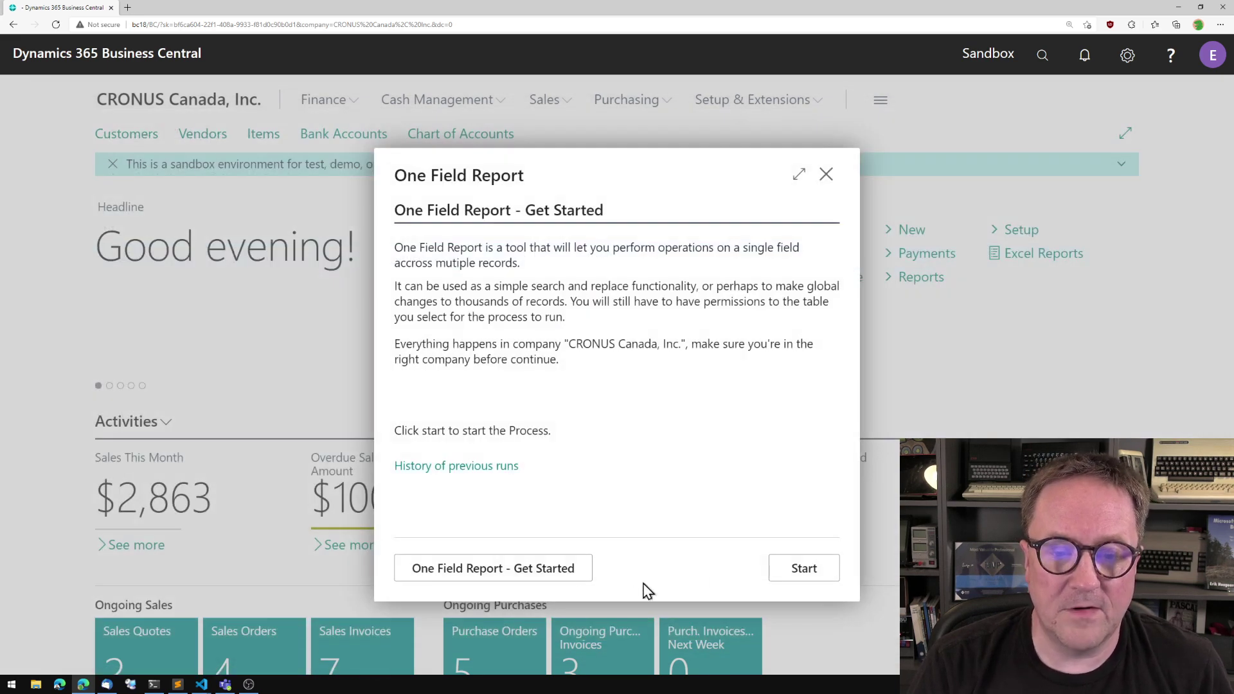
click(803, 569)
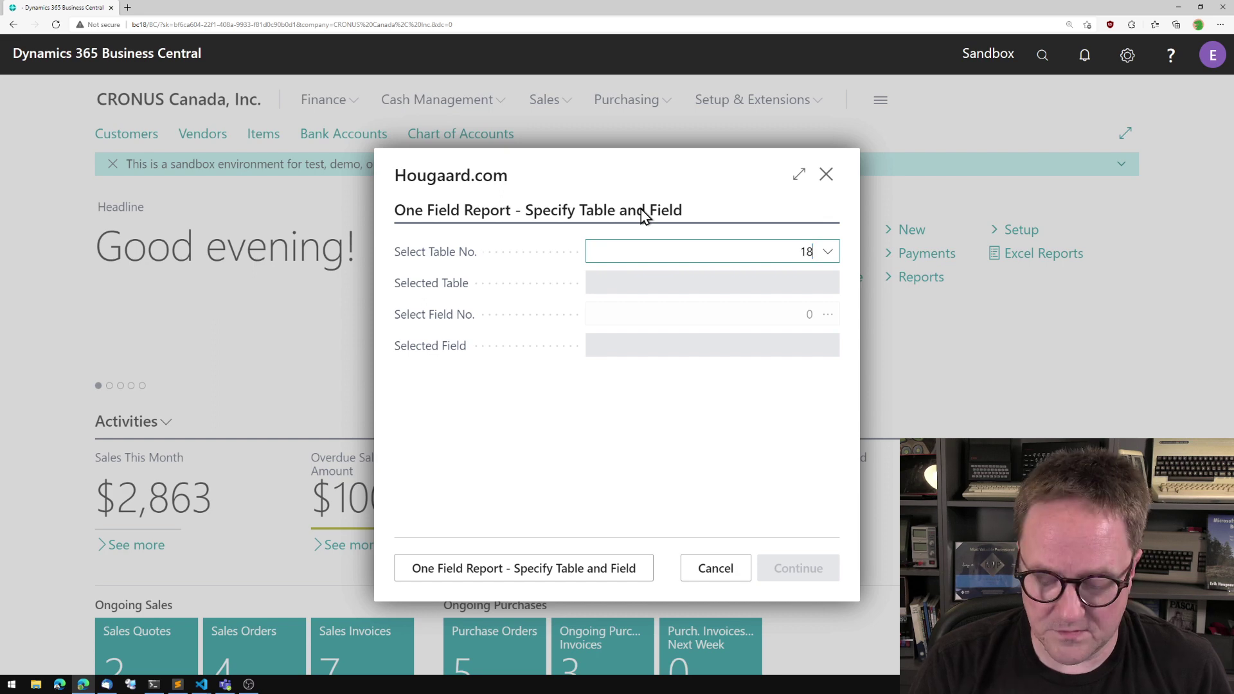
text(18)
key(Tab)
key(Tab)
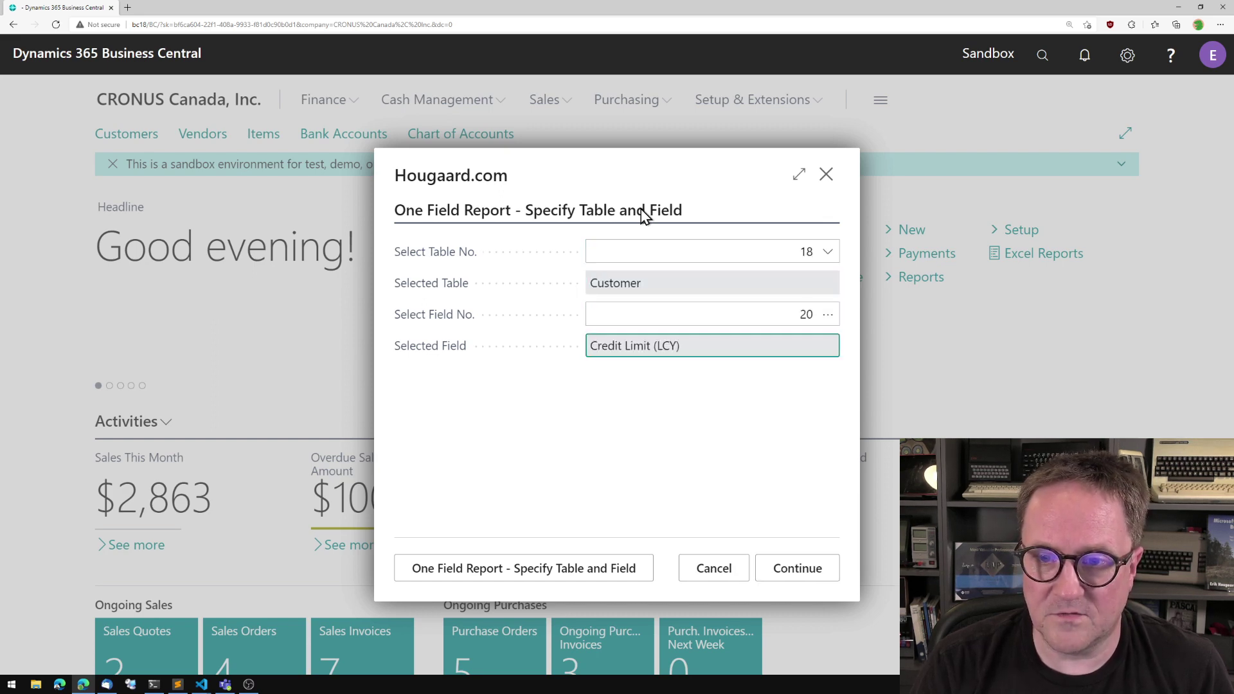
click(803, 574)
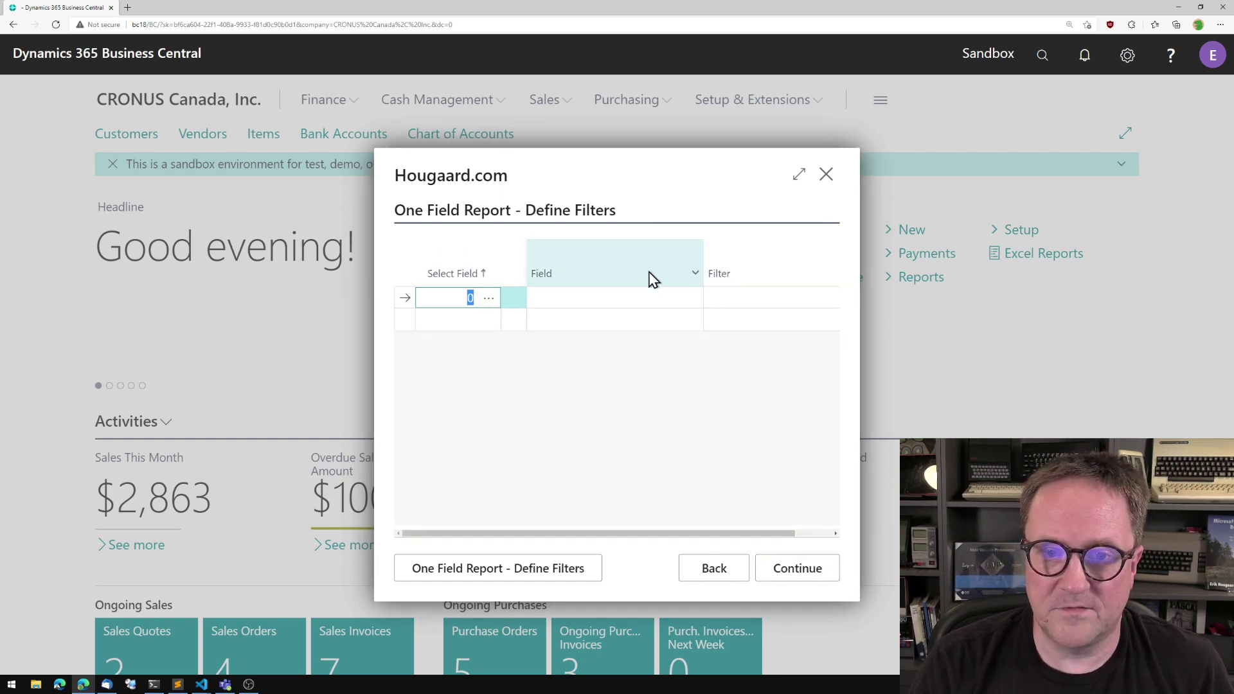
text(2)
key(Tab)
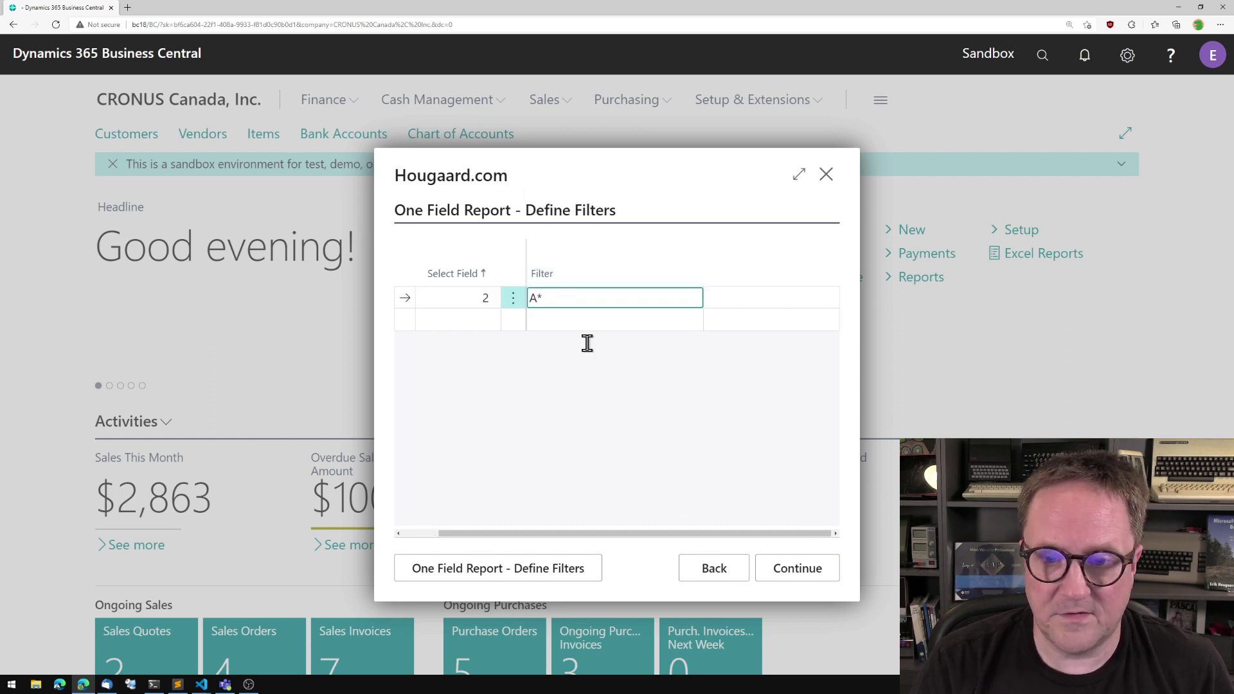
click(801, 581)
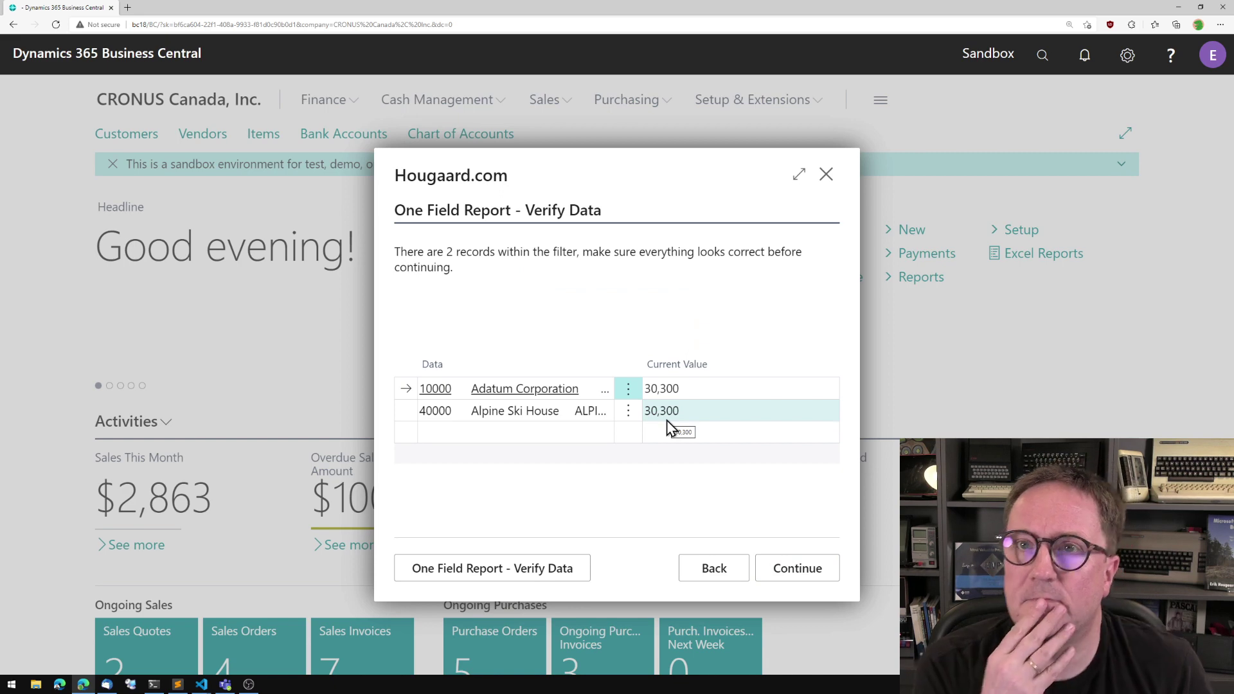
Return to Define Filters, clear the A* Name filter value, and preview all 5 customers.
click(715, 578)
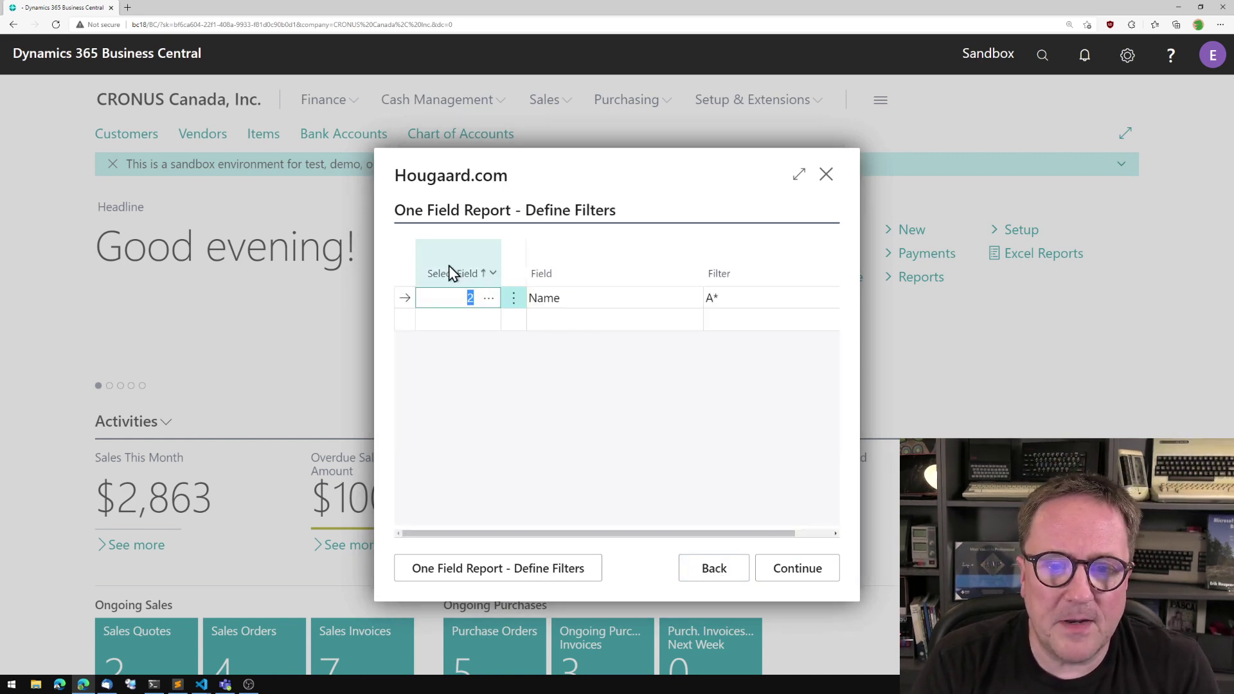
click(515, 307)
click(514, 326)
click(583, 307)
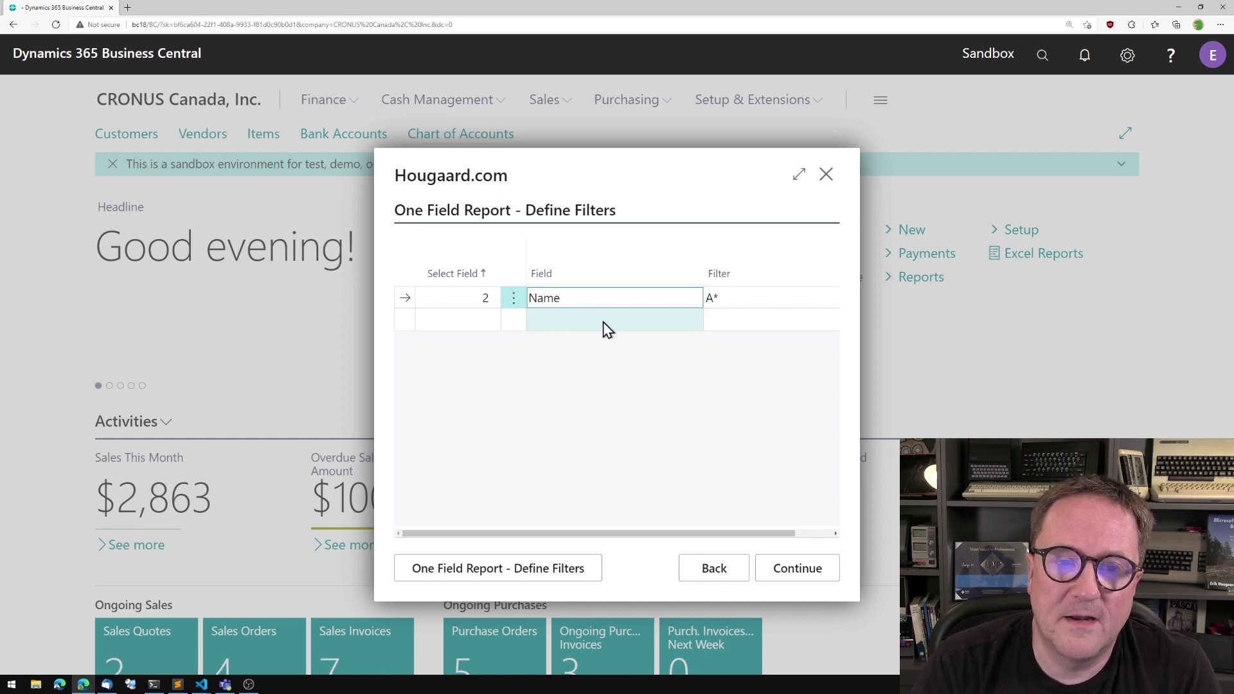
key(Tab)
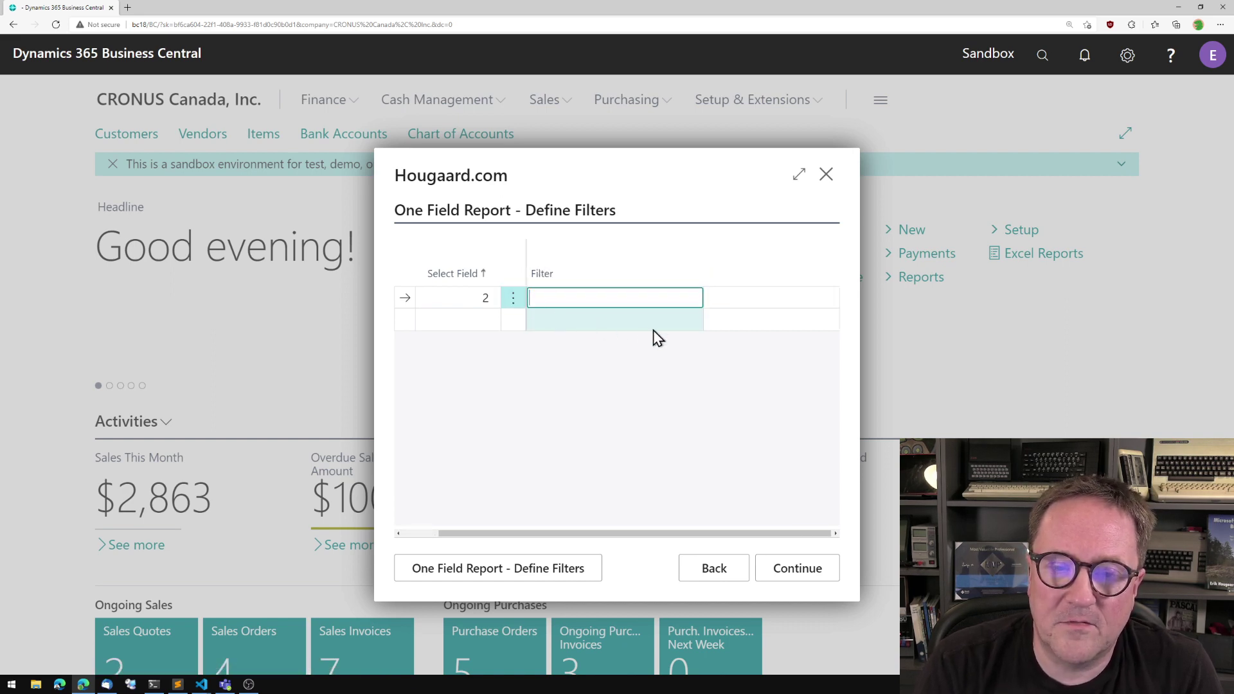
click(807, 574)
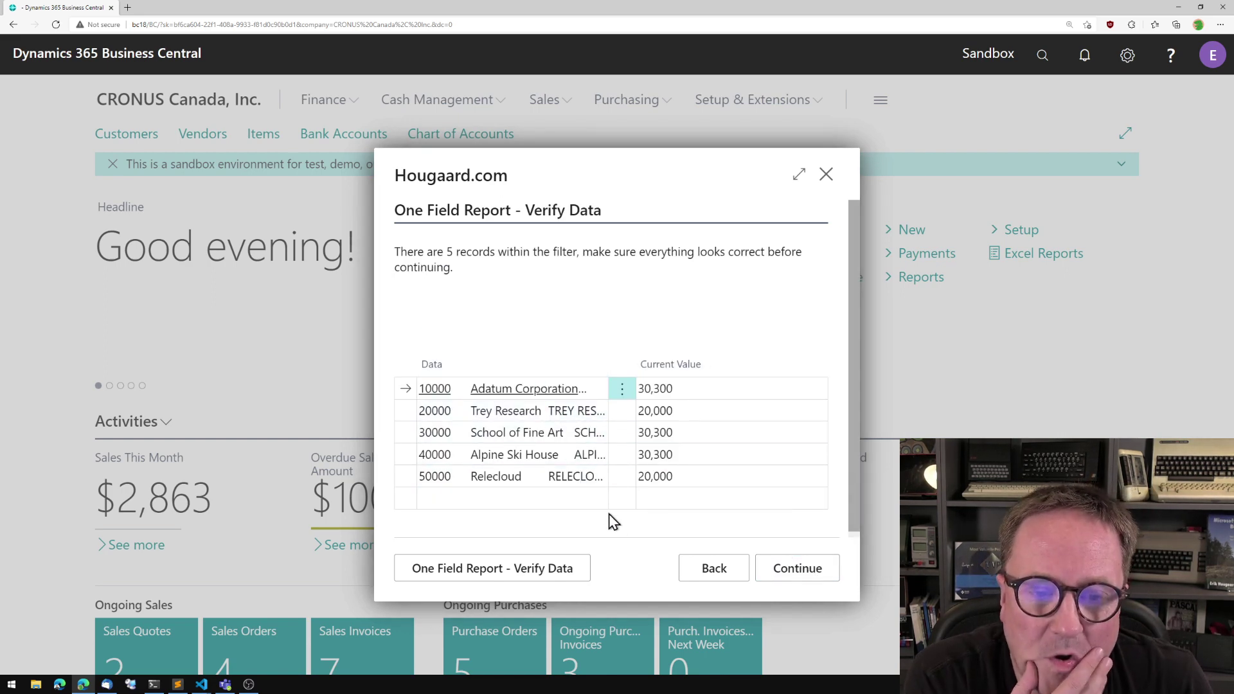
Enter the new-value expression Rec."Credit Limit (LCY)" and verify it returns 20000.
click(796, 575)
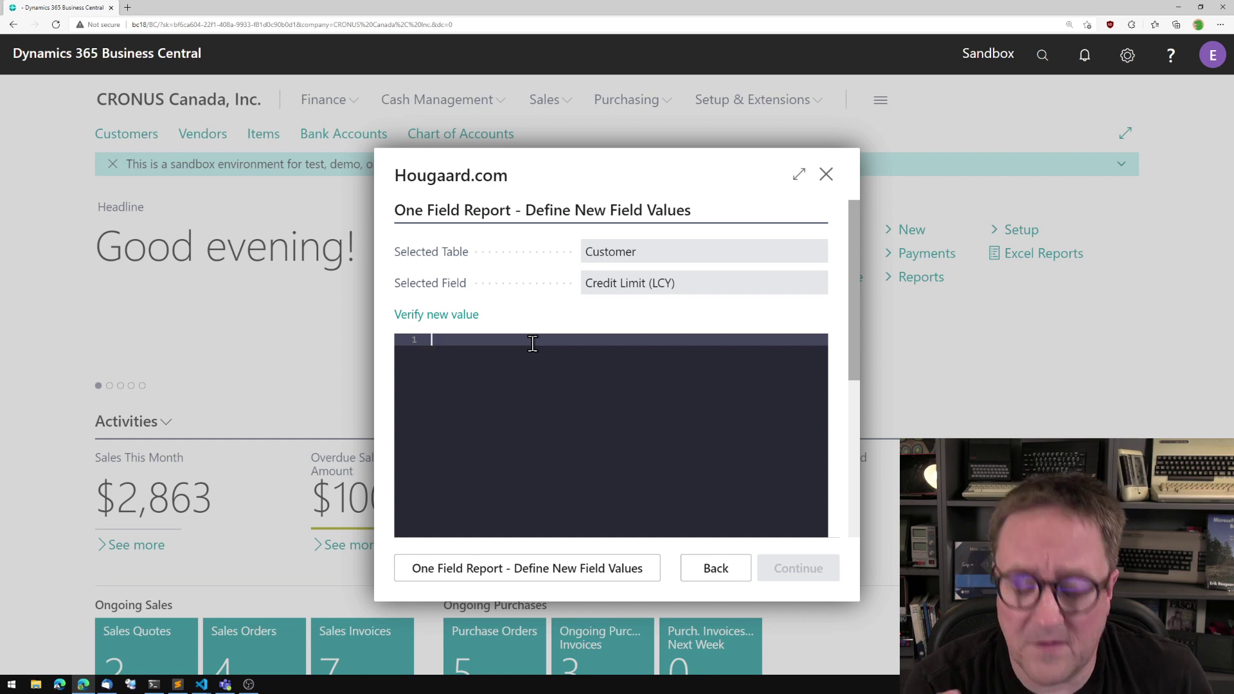
text(Rec.)
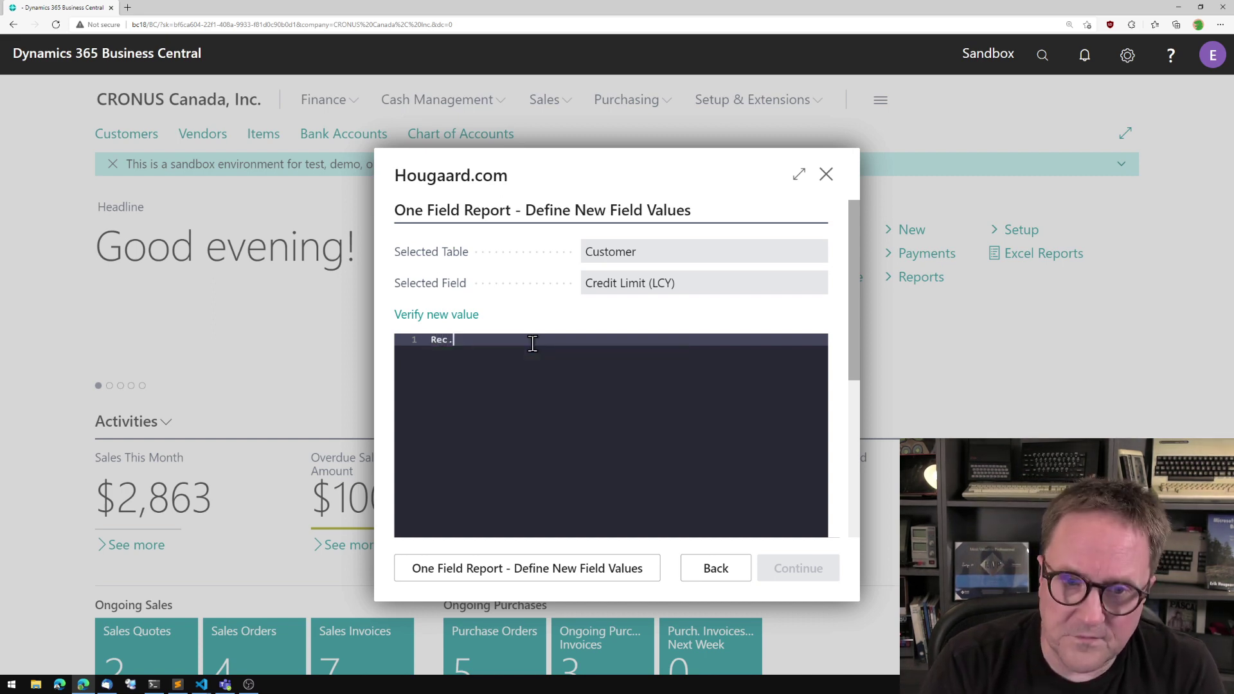
text("Credit L)
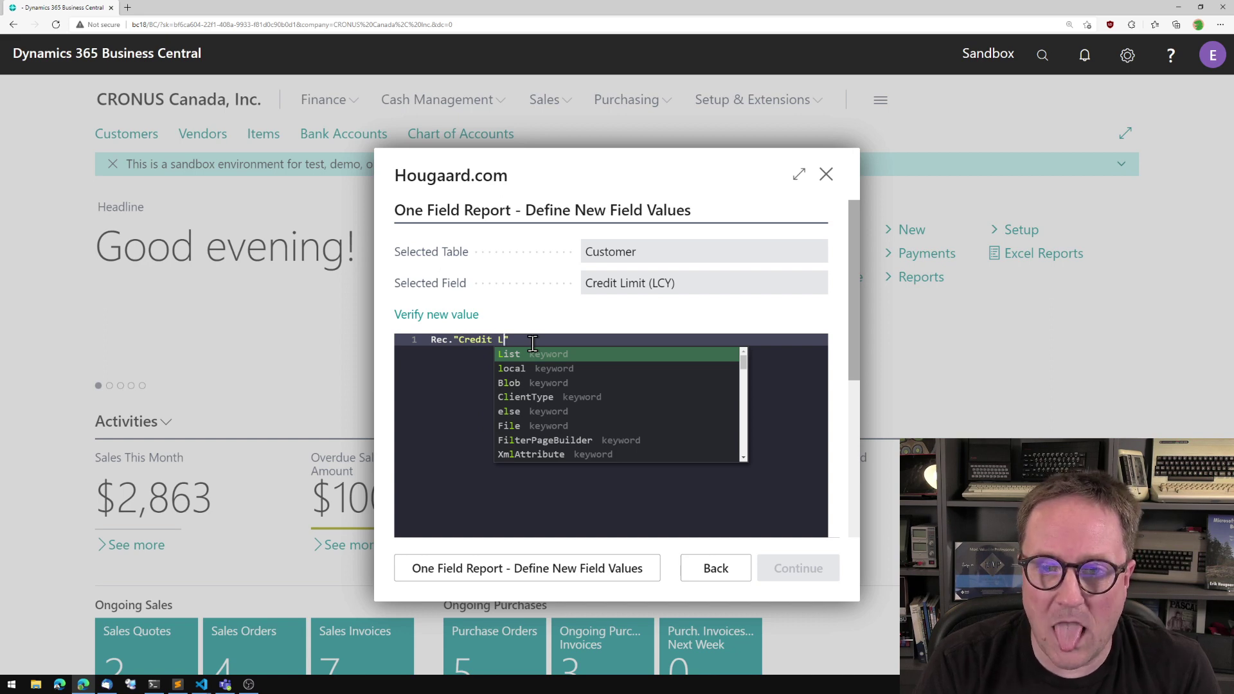
text(imit )
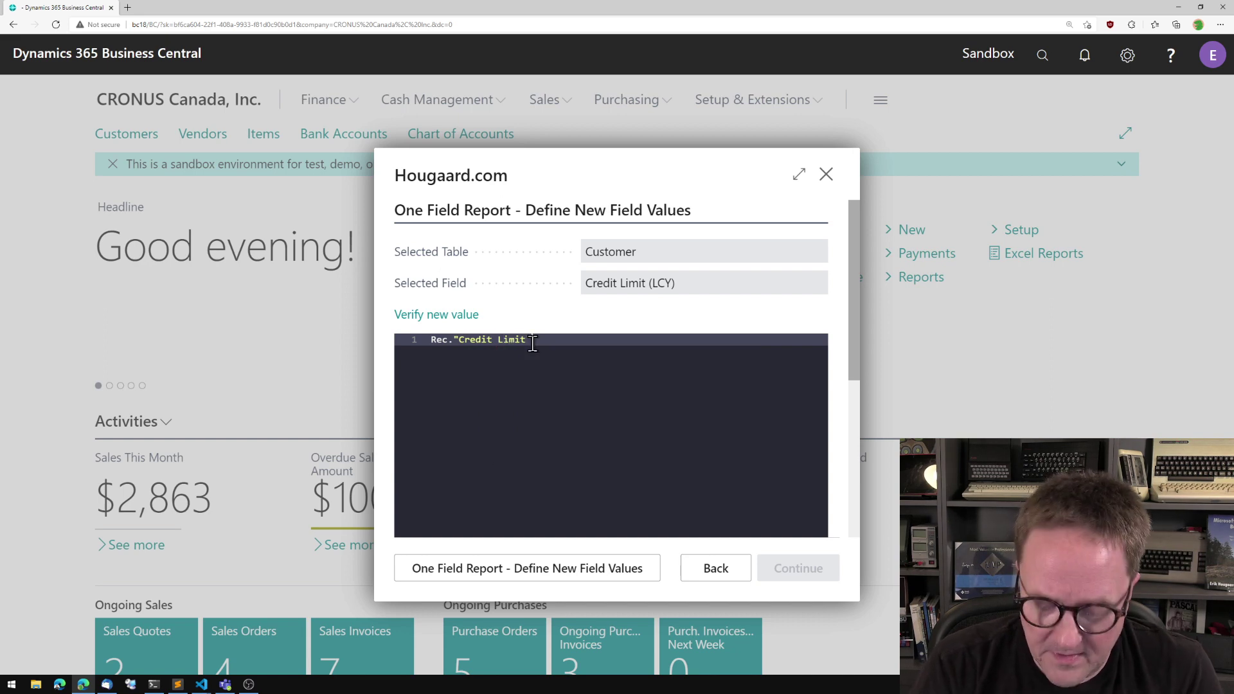
text((LCY))
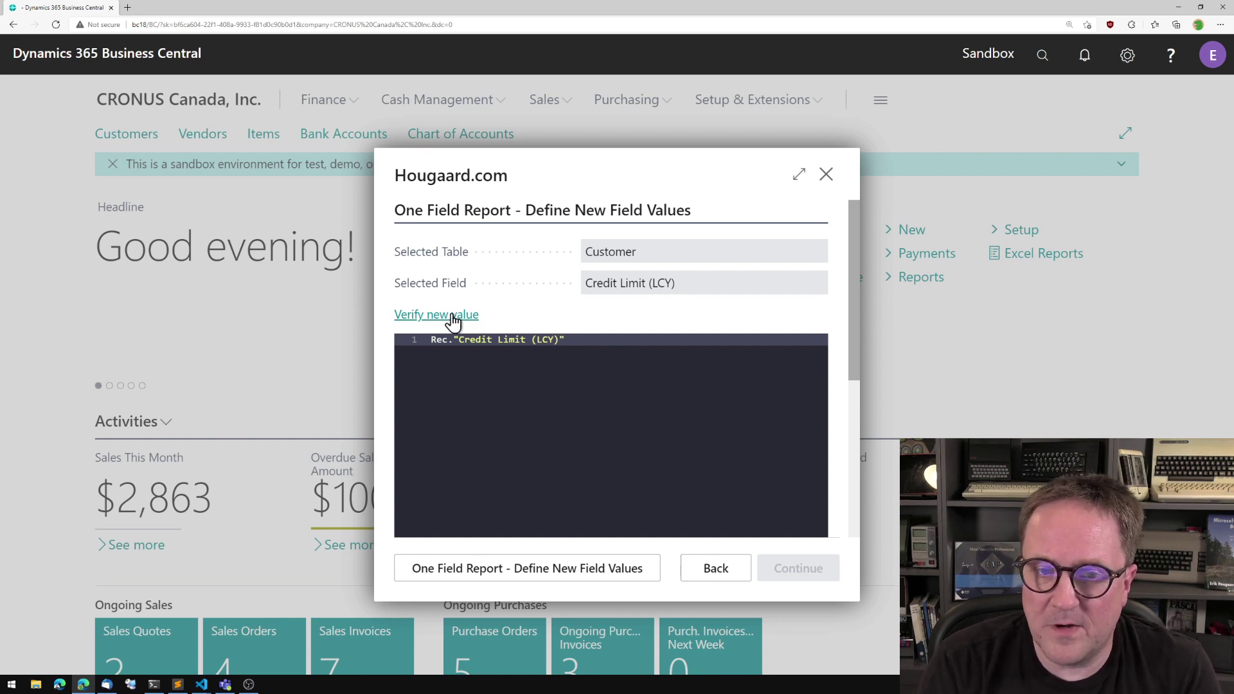
click(433, 316)
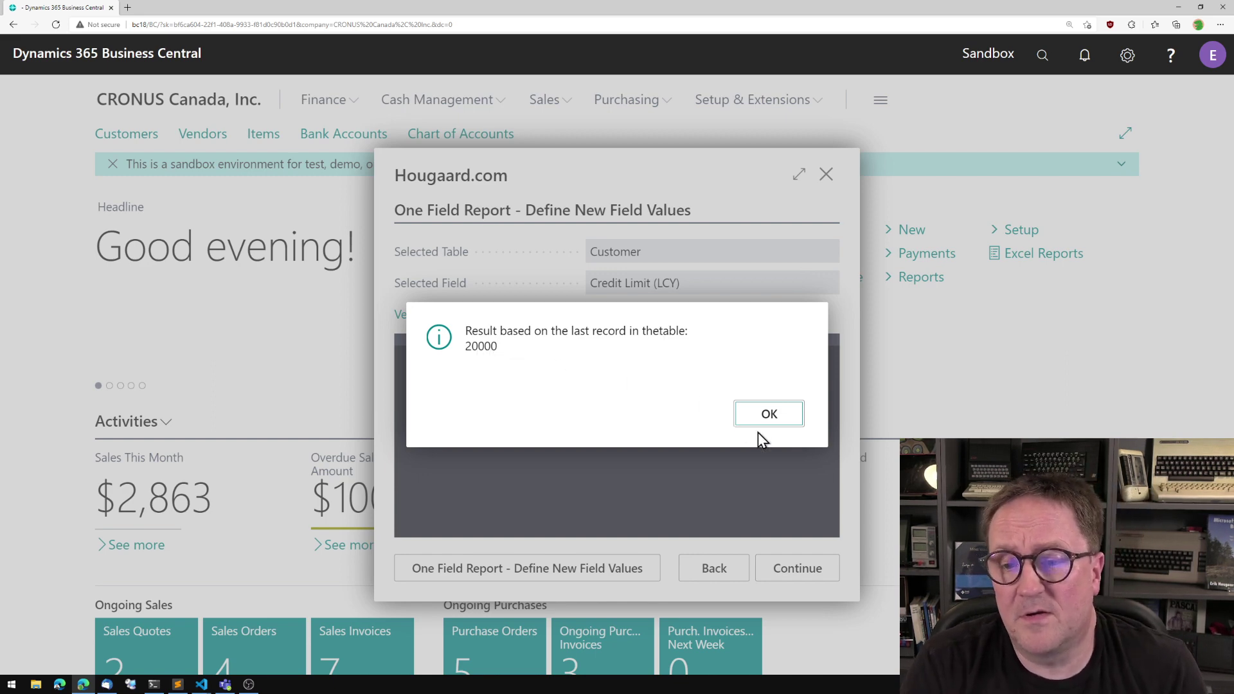
click(777, 413)
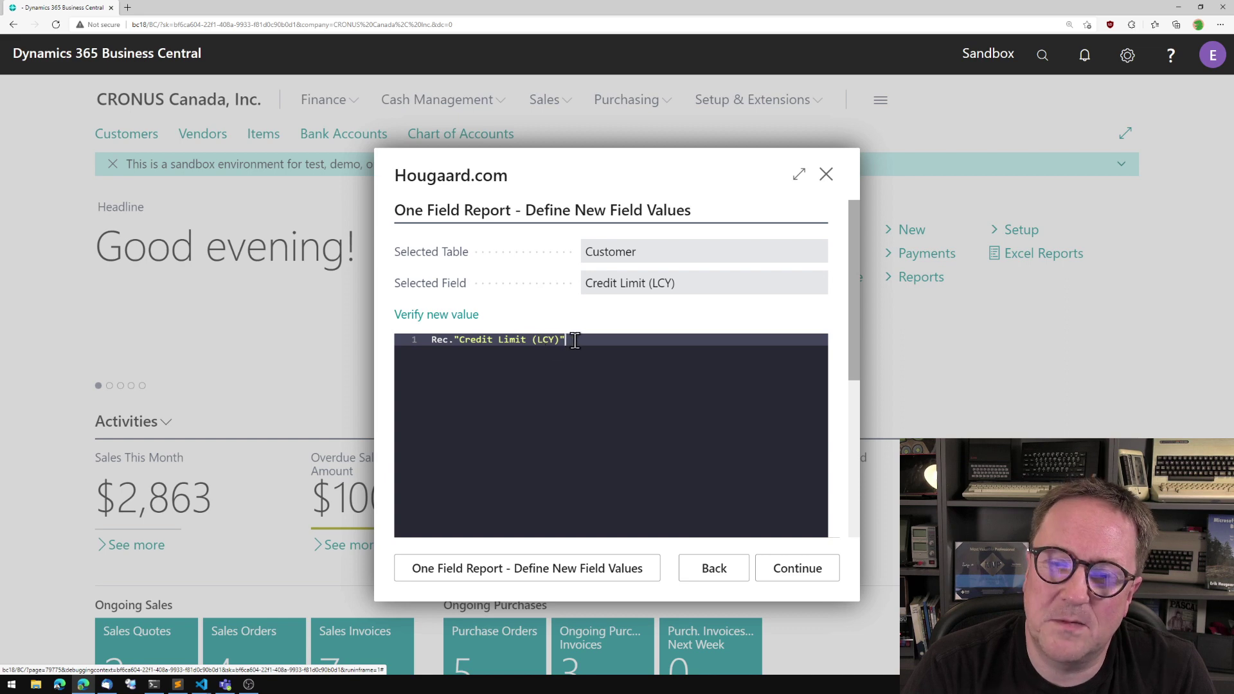
click(459, 318)
click(796, 416)
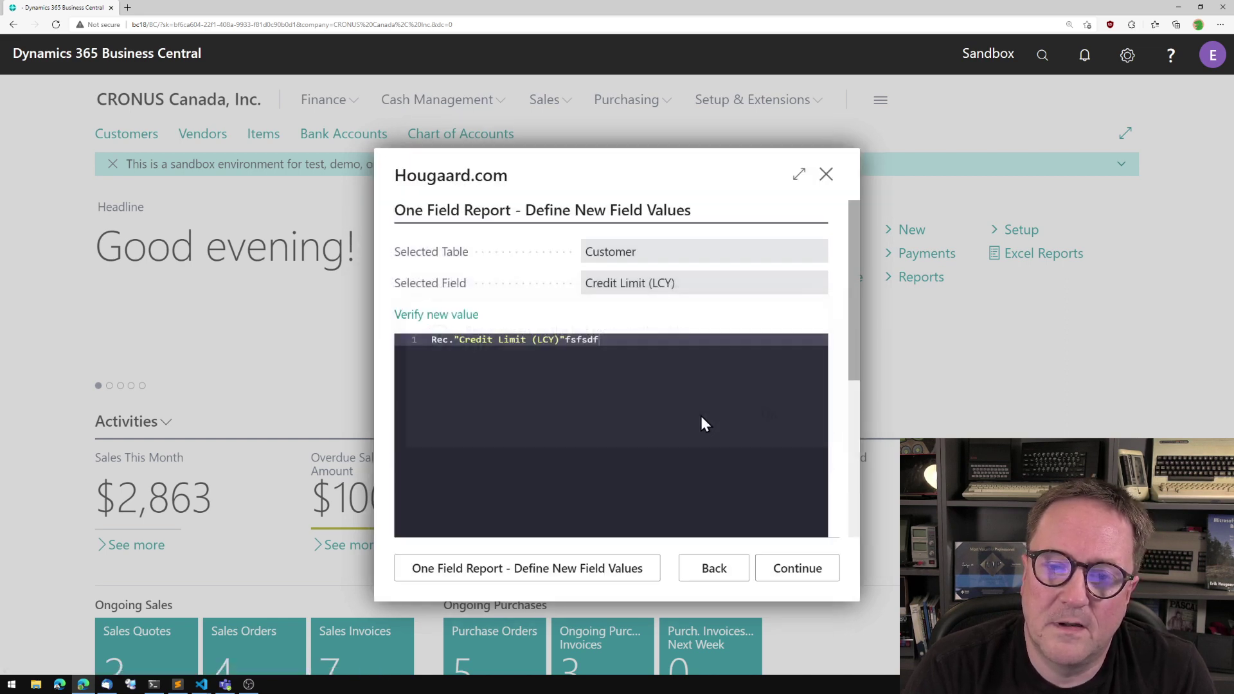
double_click(584, 338)
key(BackSpace)
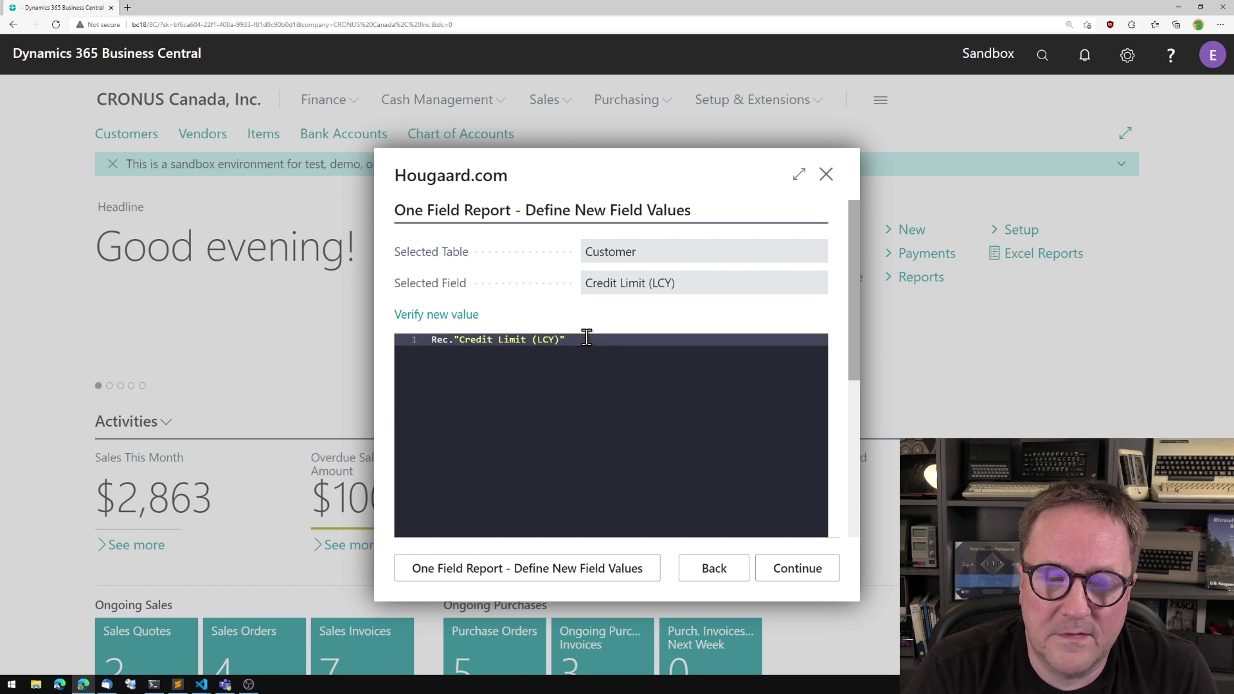
key(BackSpace)
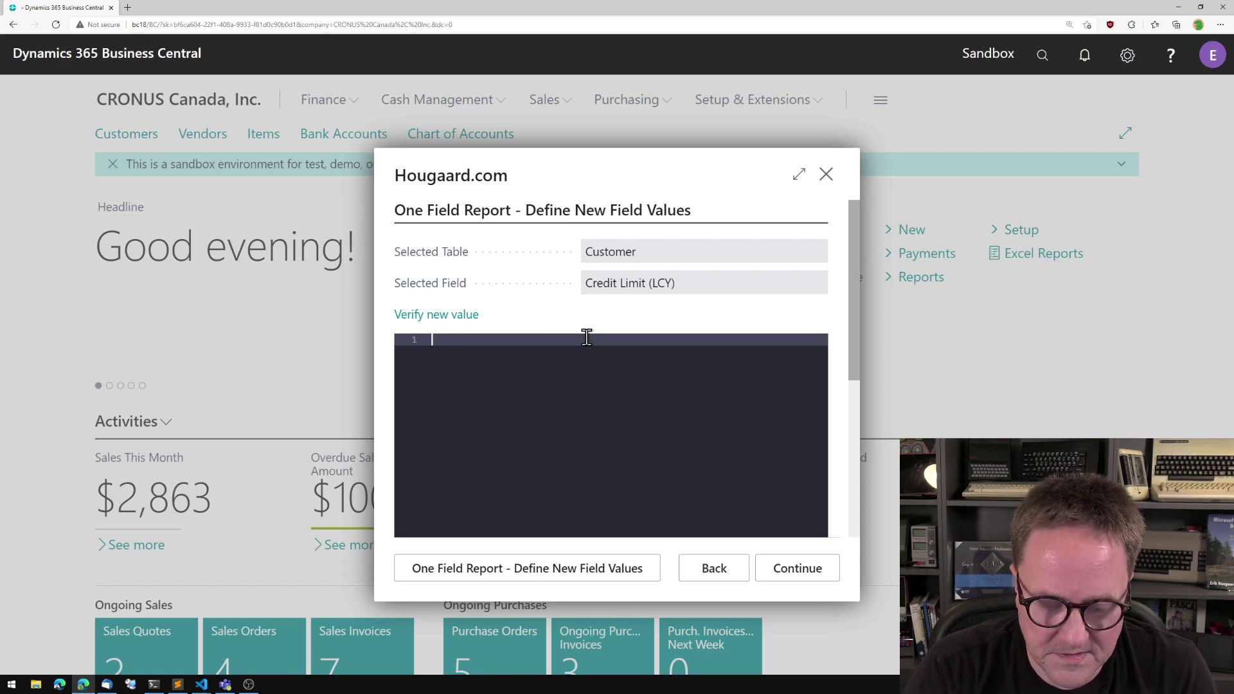
text(dfgdfgs)
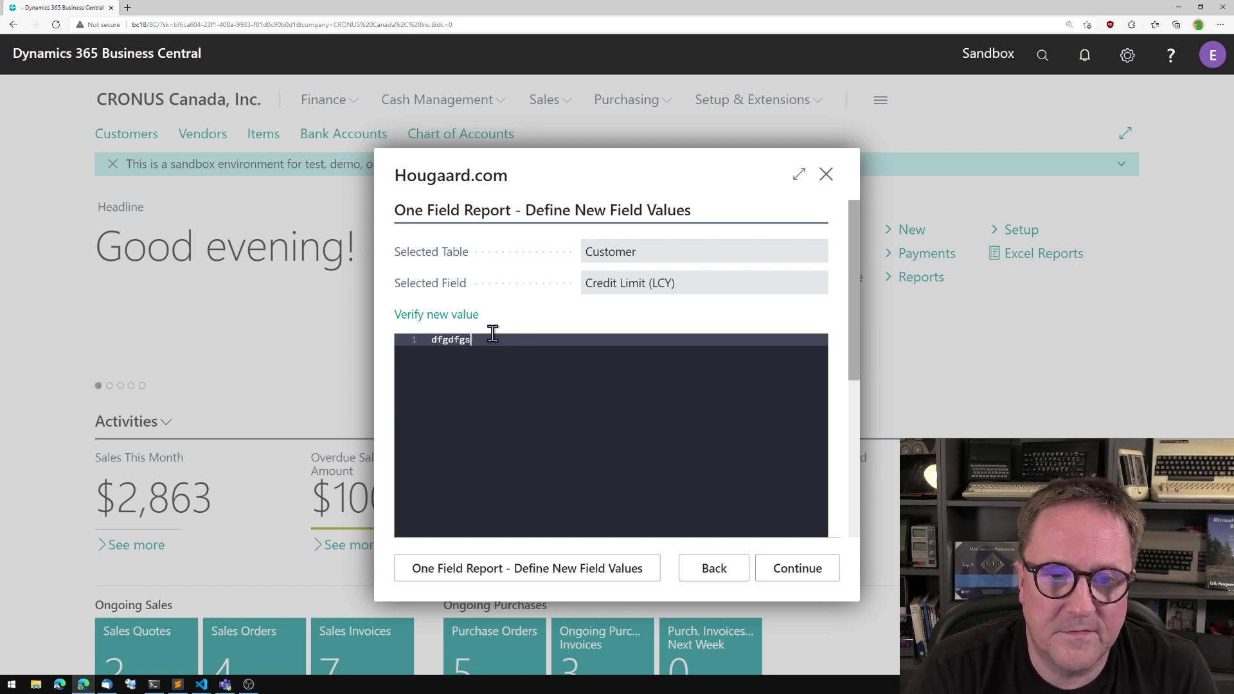
click(455, 315)
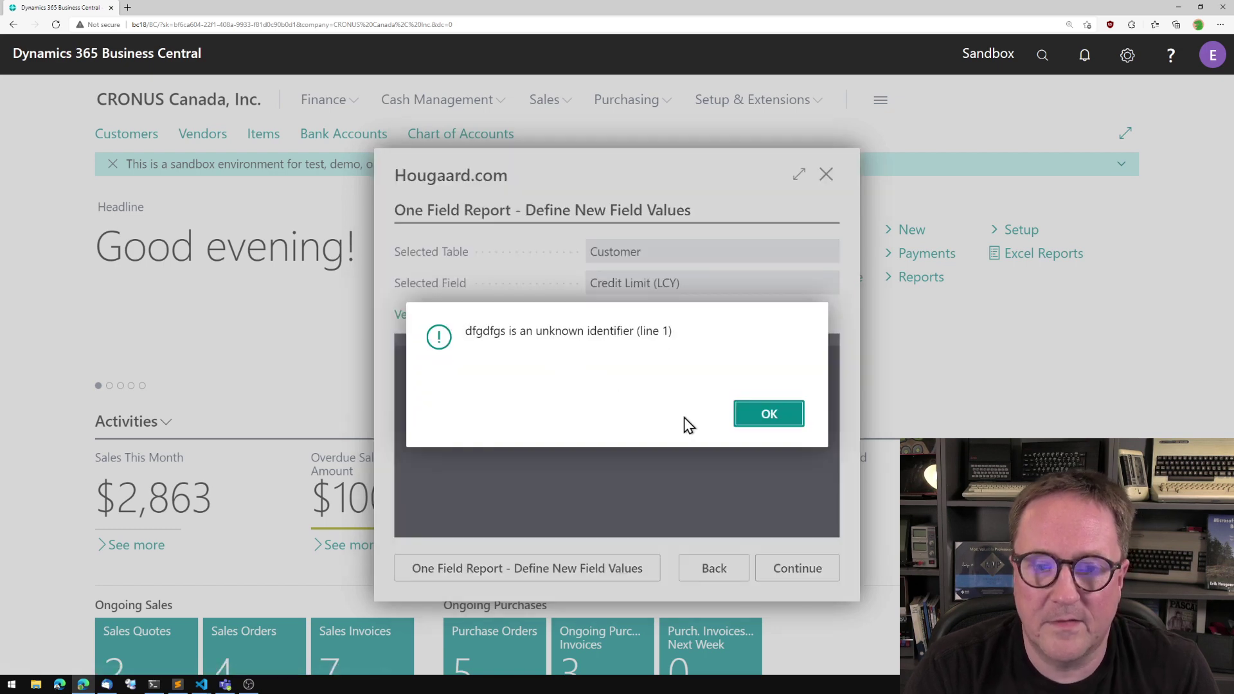
click(782, 413)
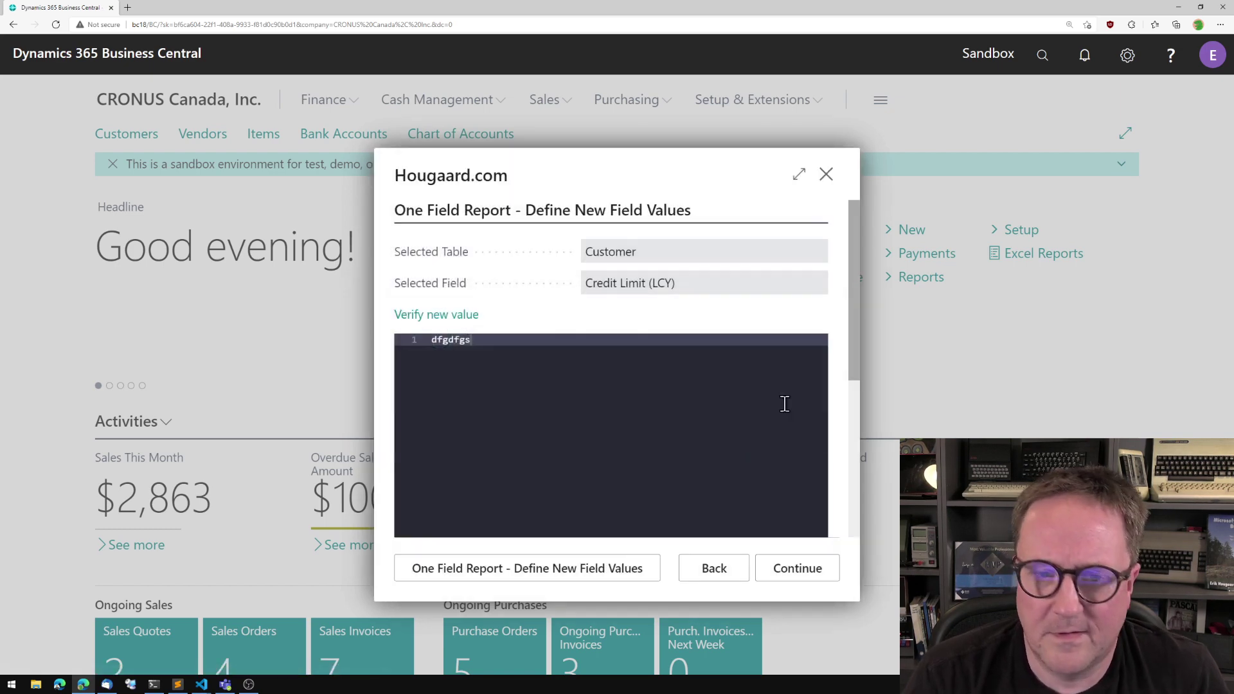
double_click(426, 344)
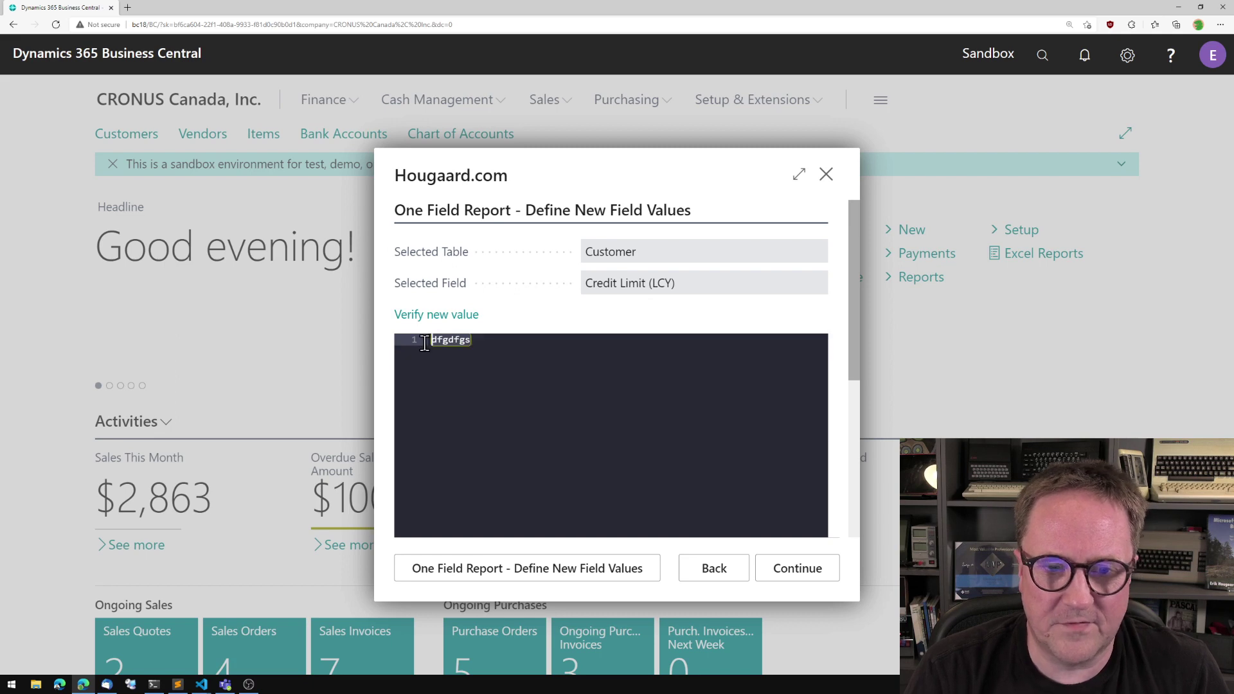
key(BackSpace)
text(Rec."Credit Limit (LCY)")
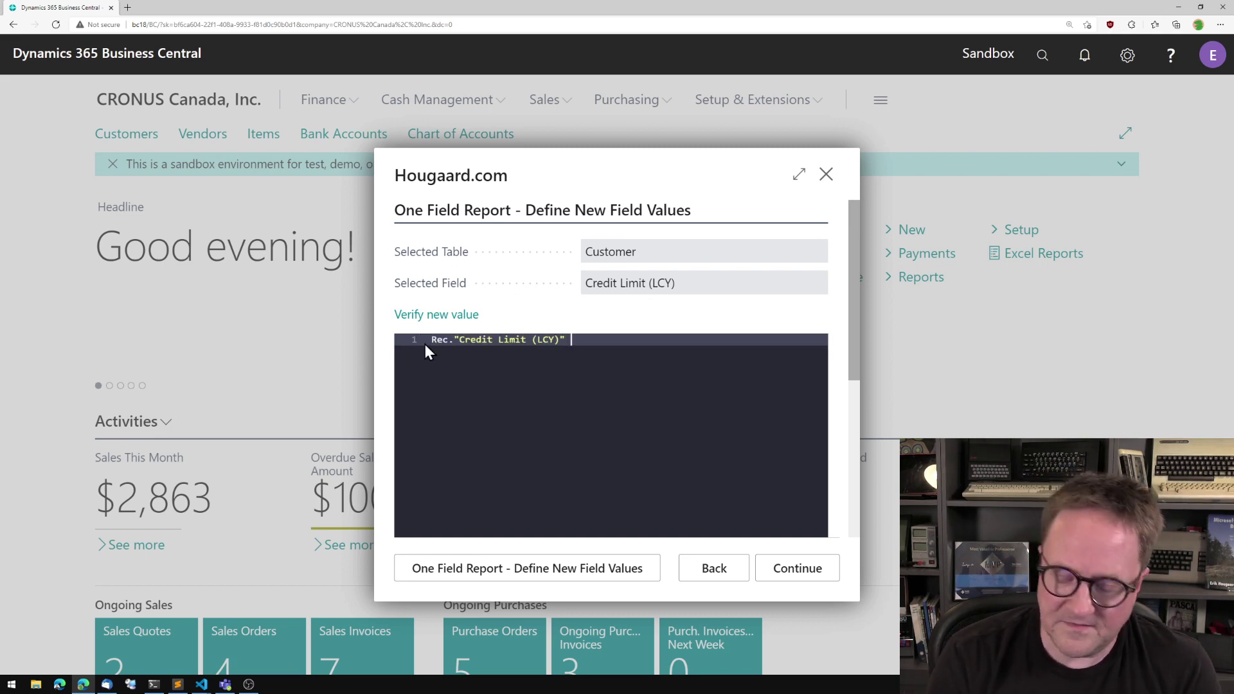
Extend the credit limit expression to multiply by (0.1 * random(15)).
text(* ()
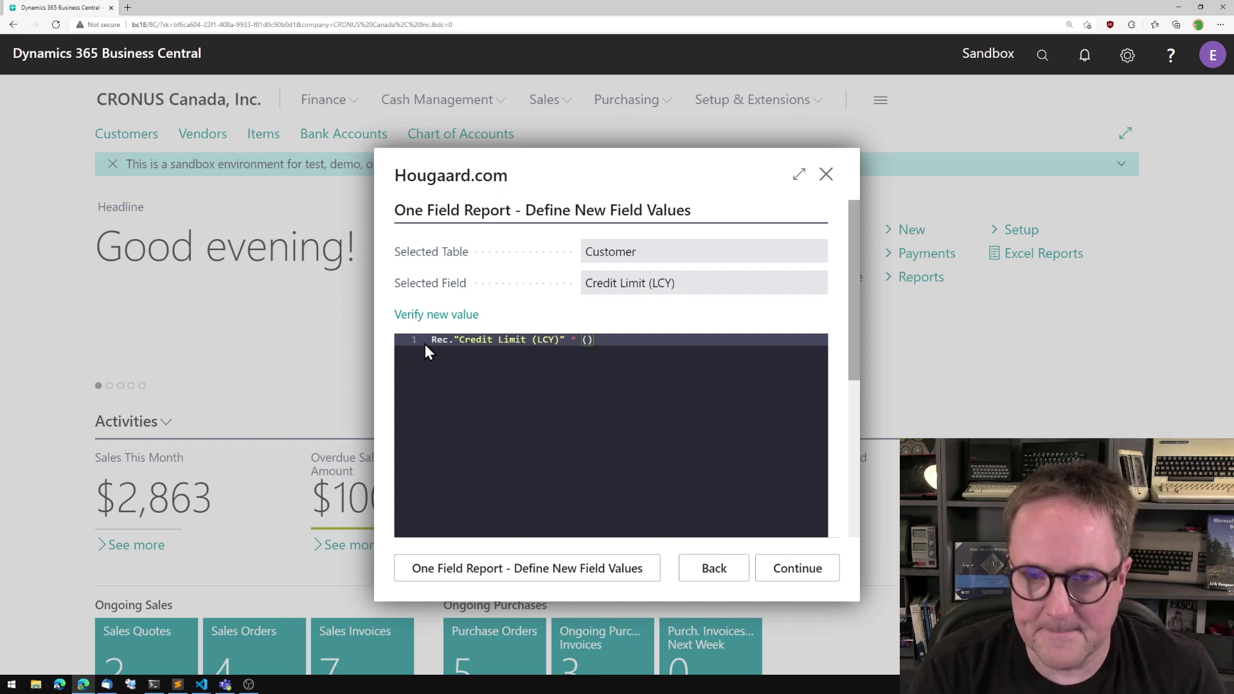
text(random)
key(BackSpace)
key(BackSpace)
key(BackSpace)
key(BackSpace)
key(BackSpace)
key(BackSpace)
text(0.1 )
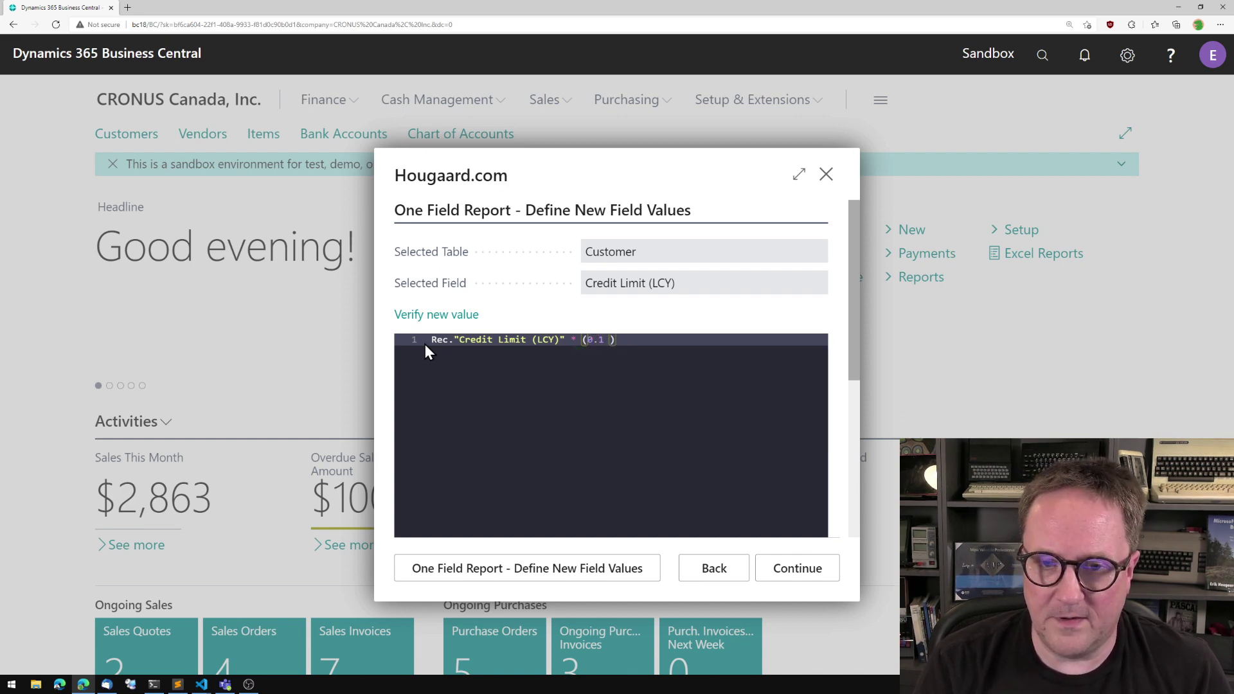
text(* random(20)
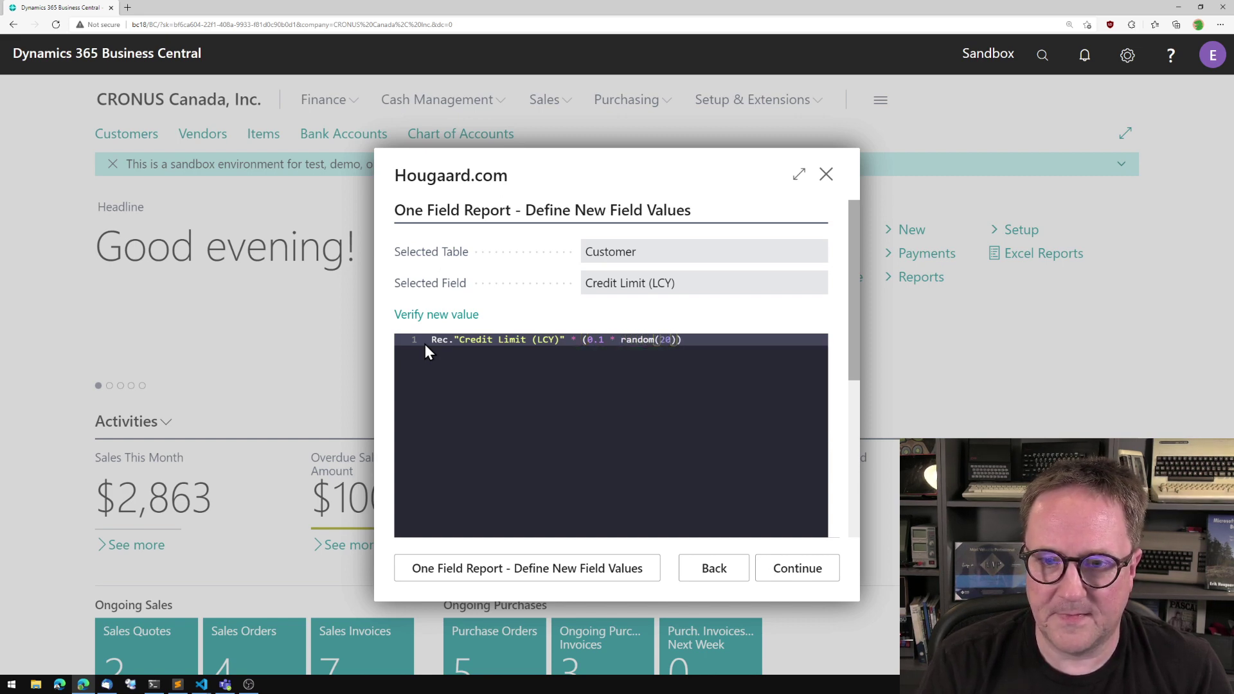
Verify the new randomized value several times, dismissing each result message.
click(418, 320)
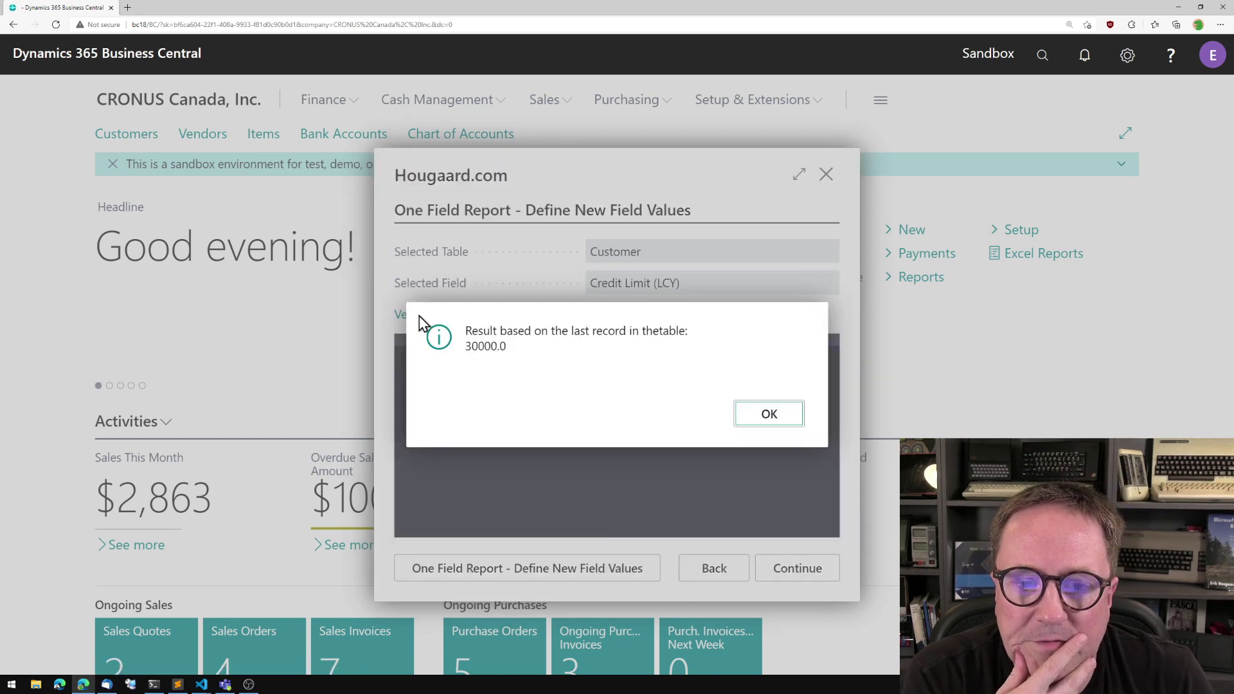
click(787, 421)
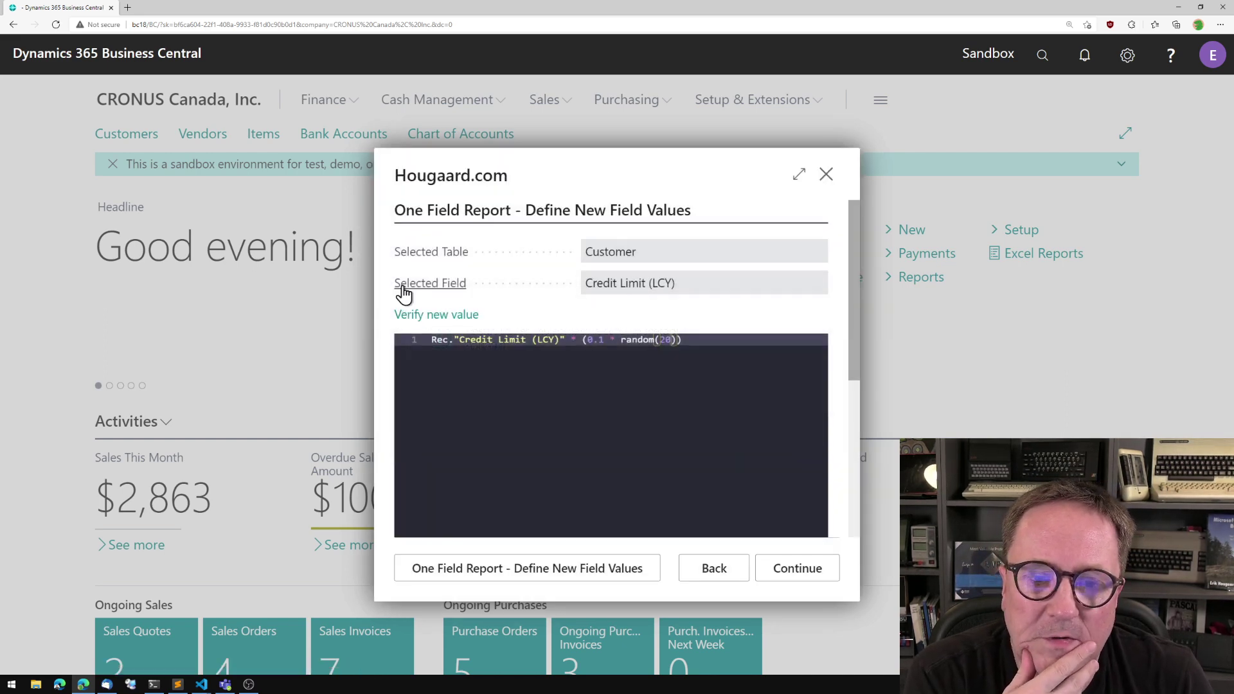
click(469, 317)
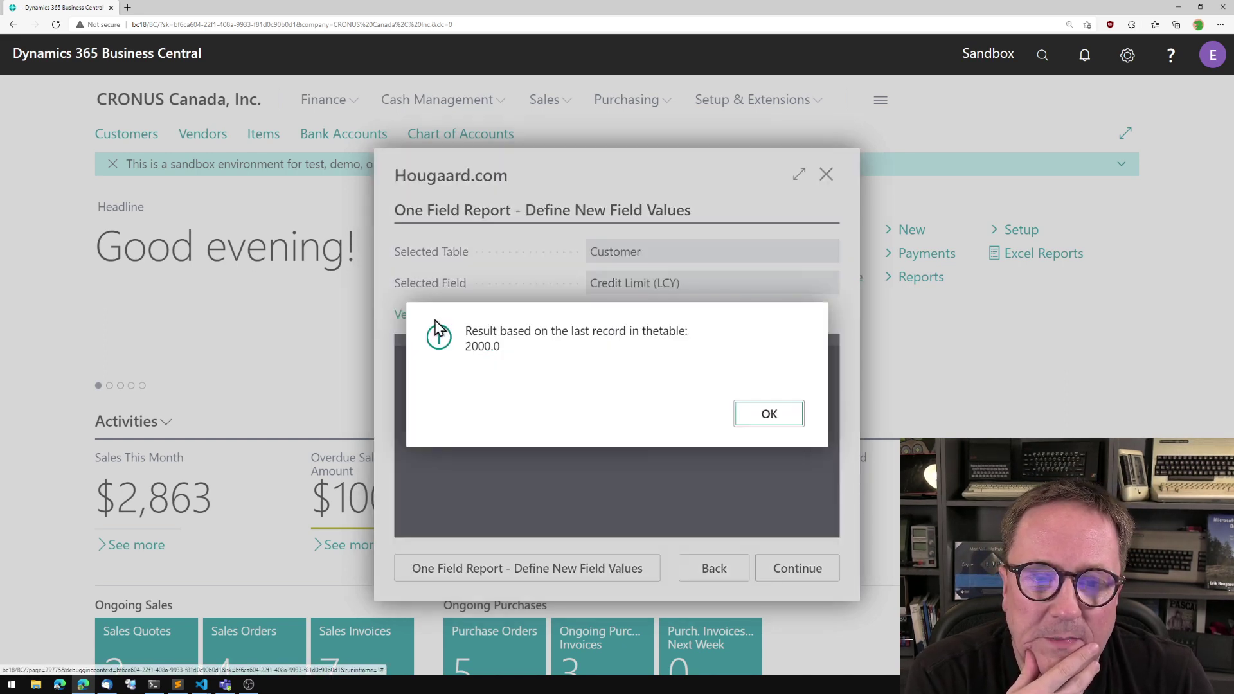
click(794, 414)
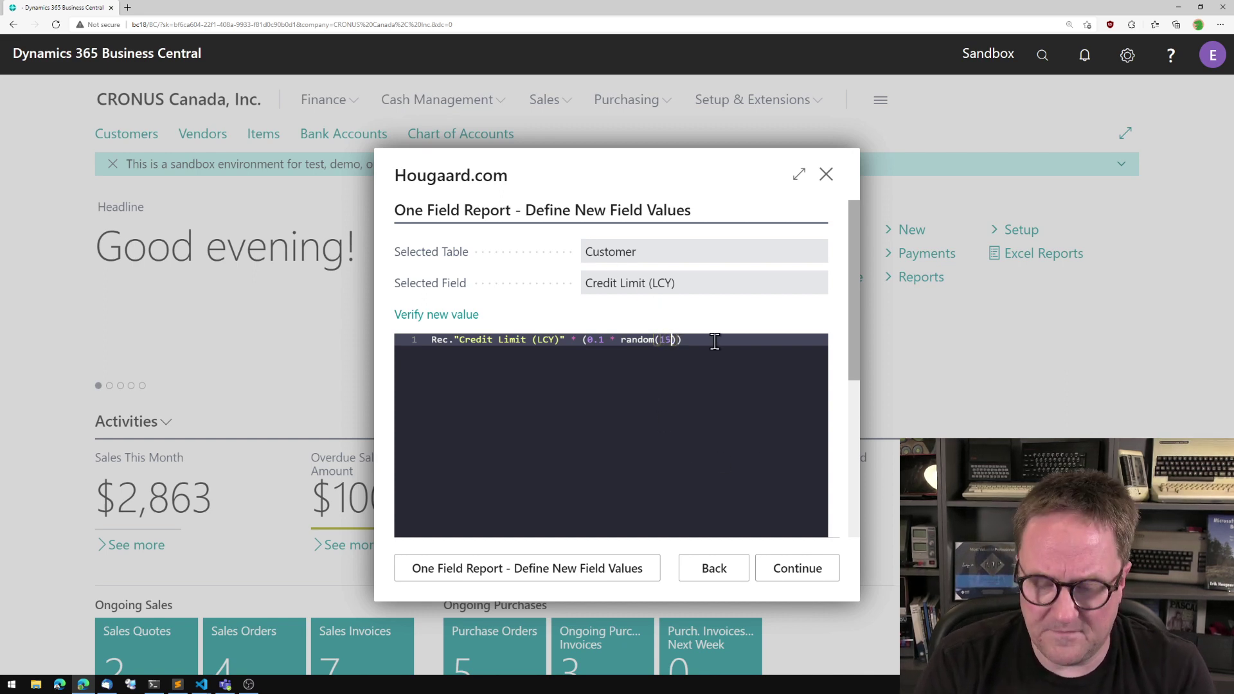
click(459, 315)
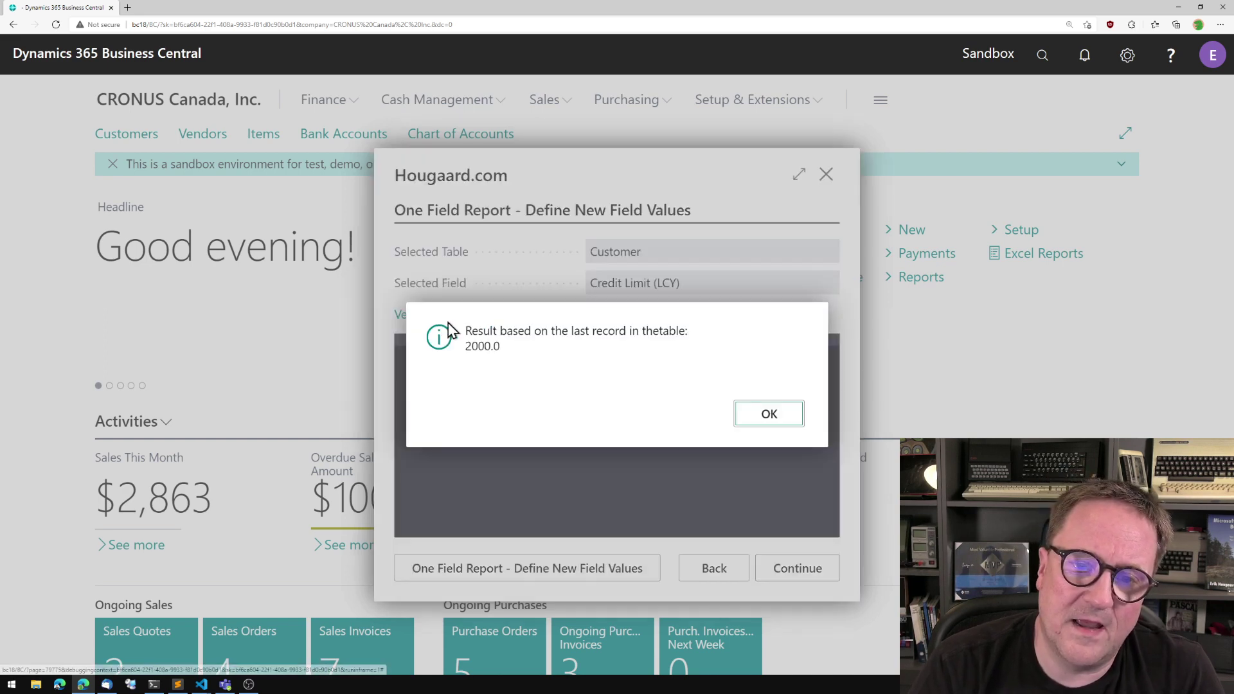
click(784, 426)
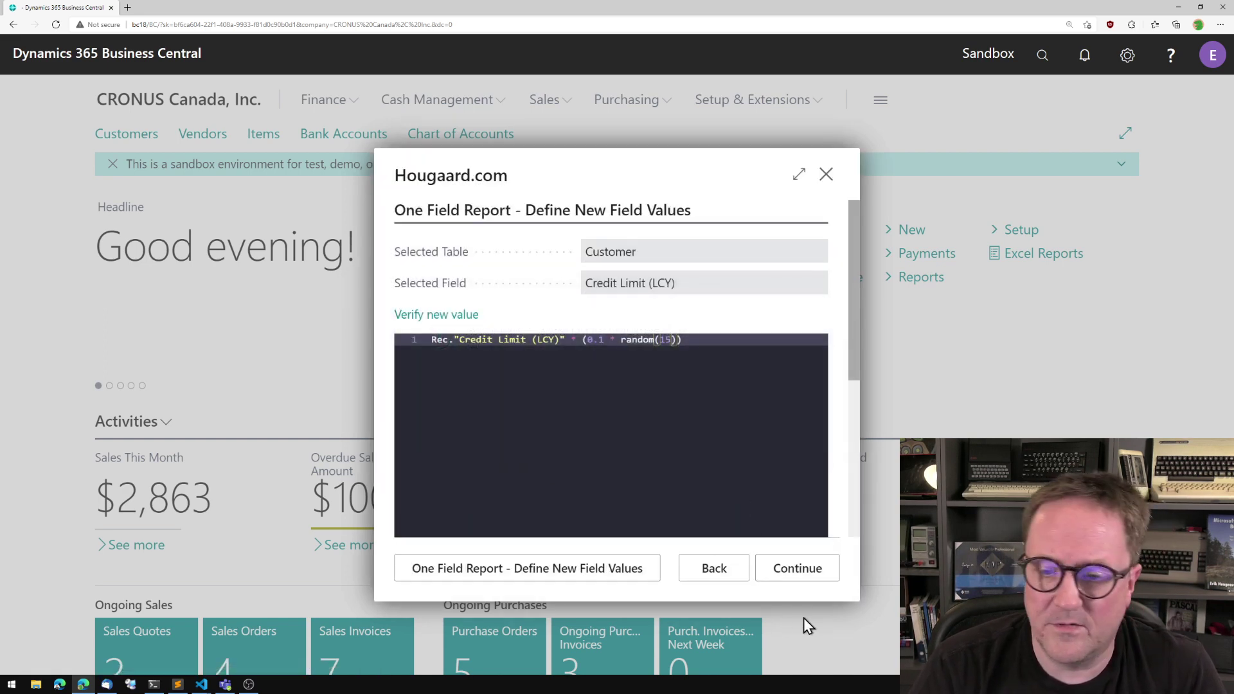
Check the New Value column for the five customers, then execute the change and confirm with Yes.
click(790, 574)
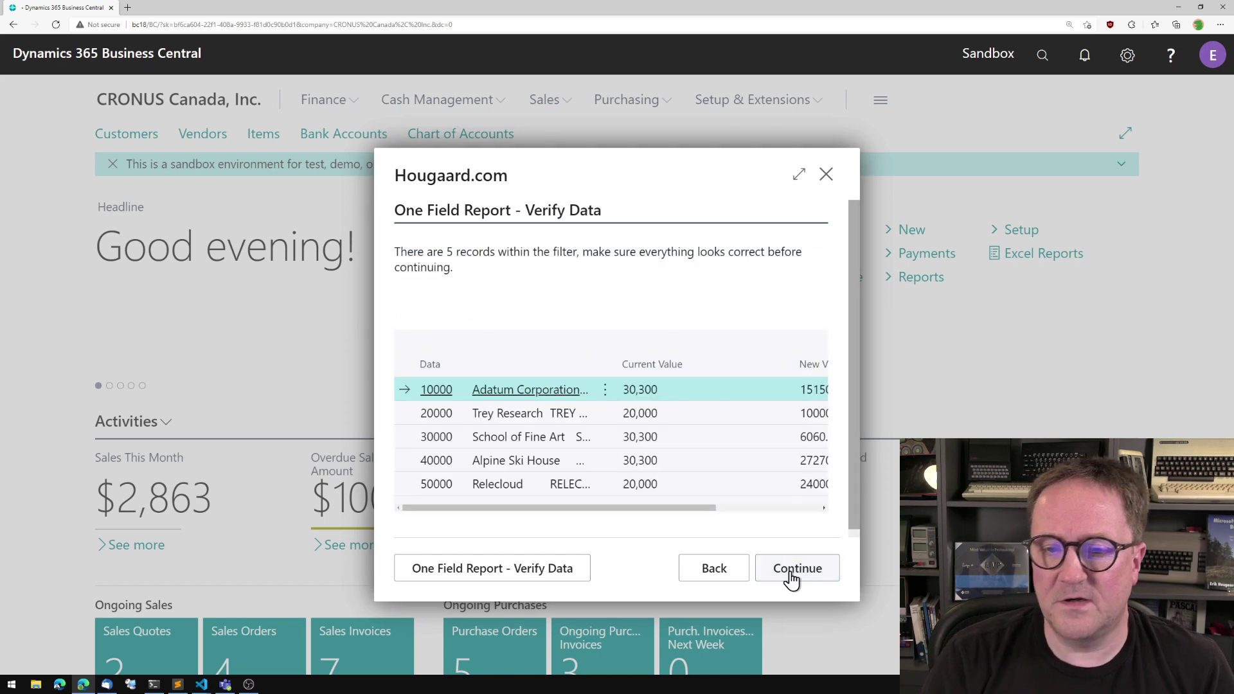
mouse_move(645, 508)
mouse_down()
mouse_move(738, 523)
mouse_move(780, 512)
mouse_move(636, 511)
mouse_up()
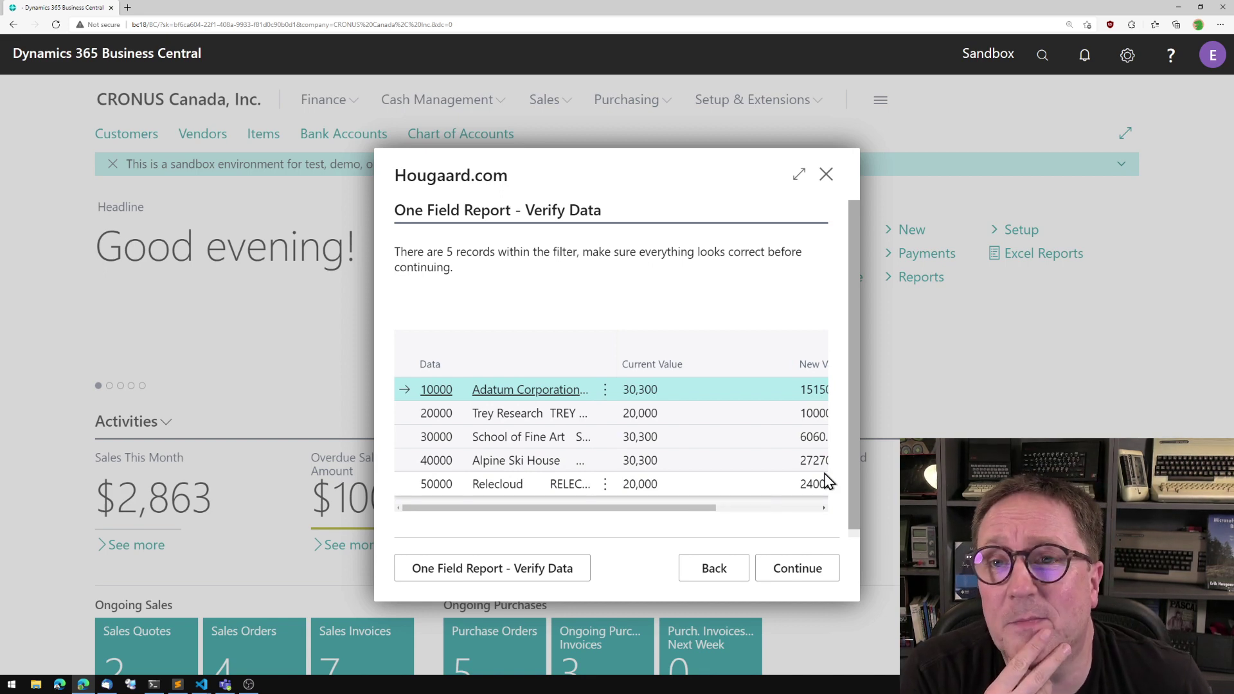
click(796, 577)
click(795, 575)
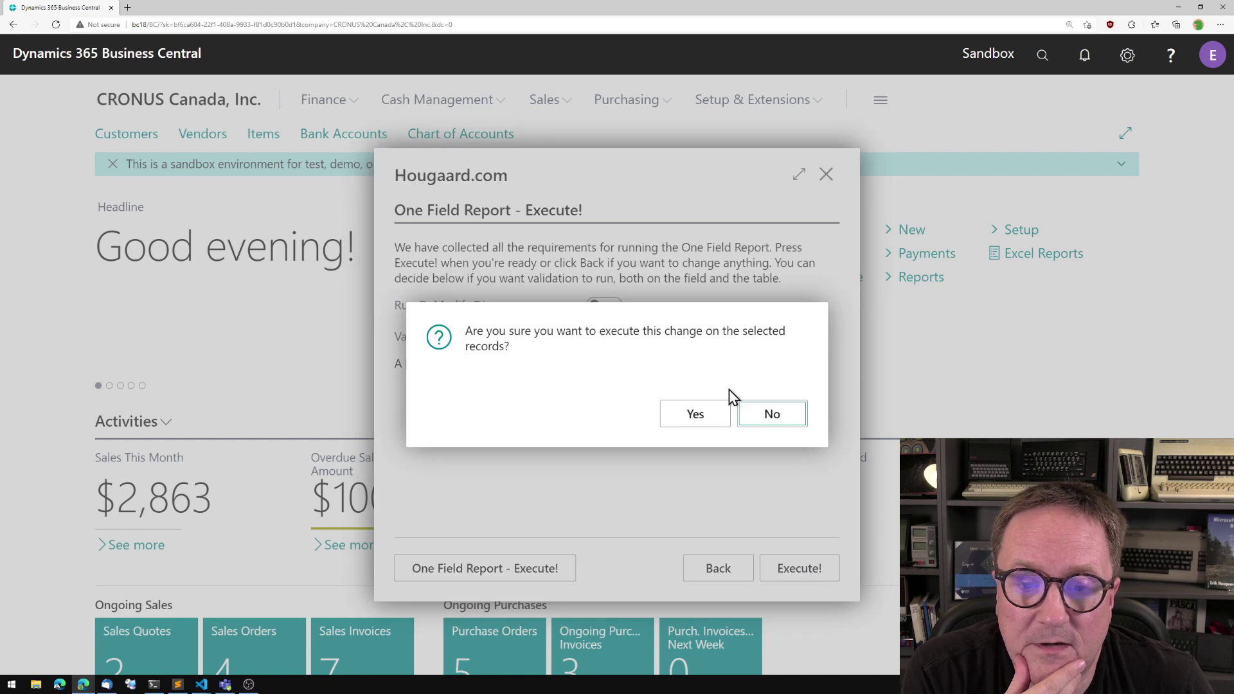
click(684, 421)
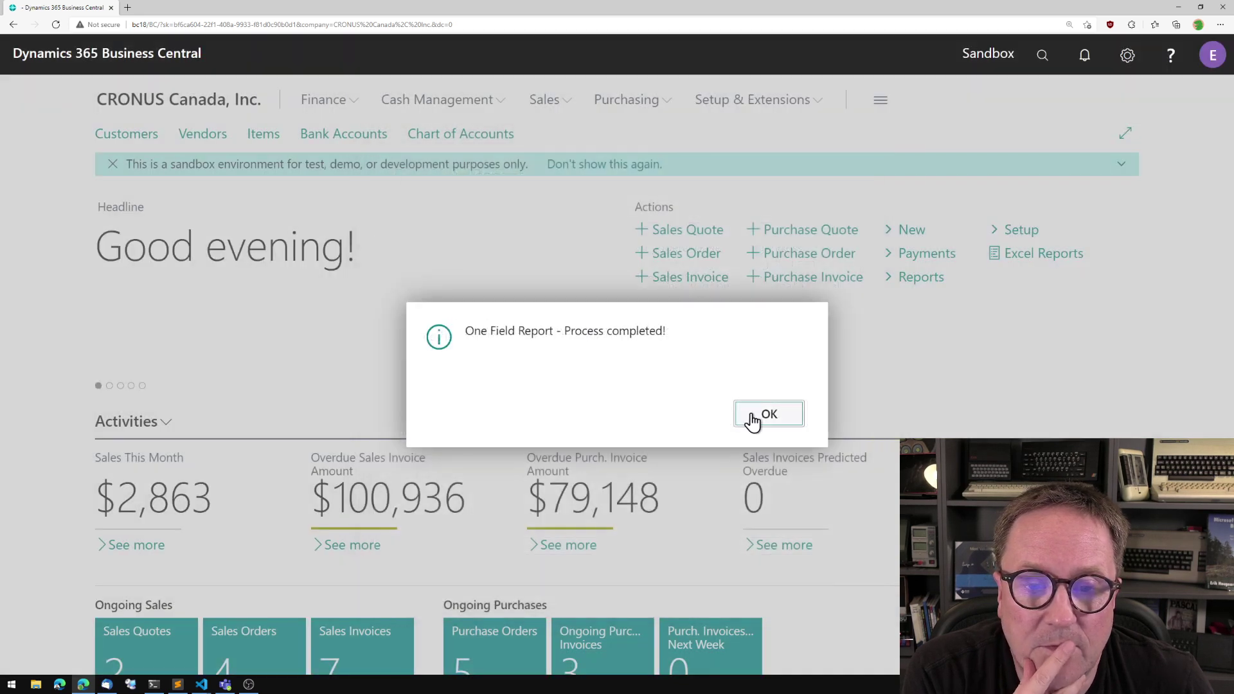
Acknowledge 'Process completed!' and open the Customers list, dismissing the info and error messages.
click(763, 414)
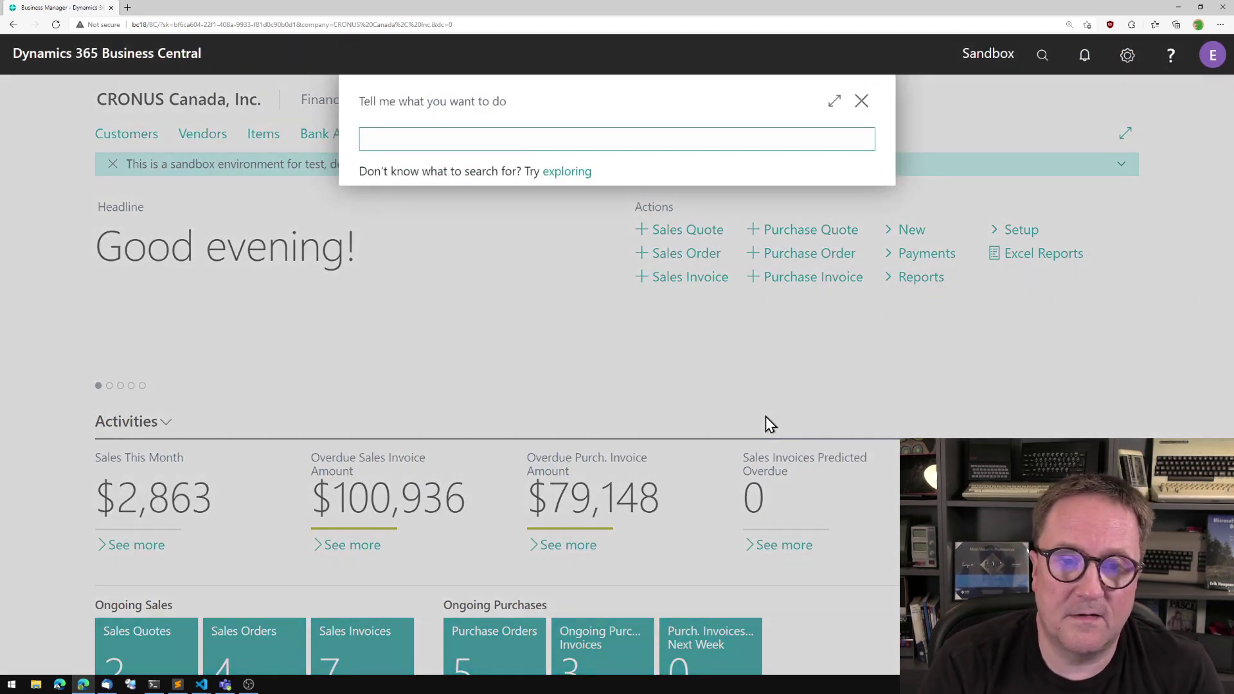
key(Escape)
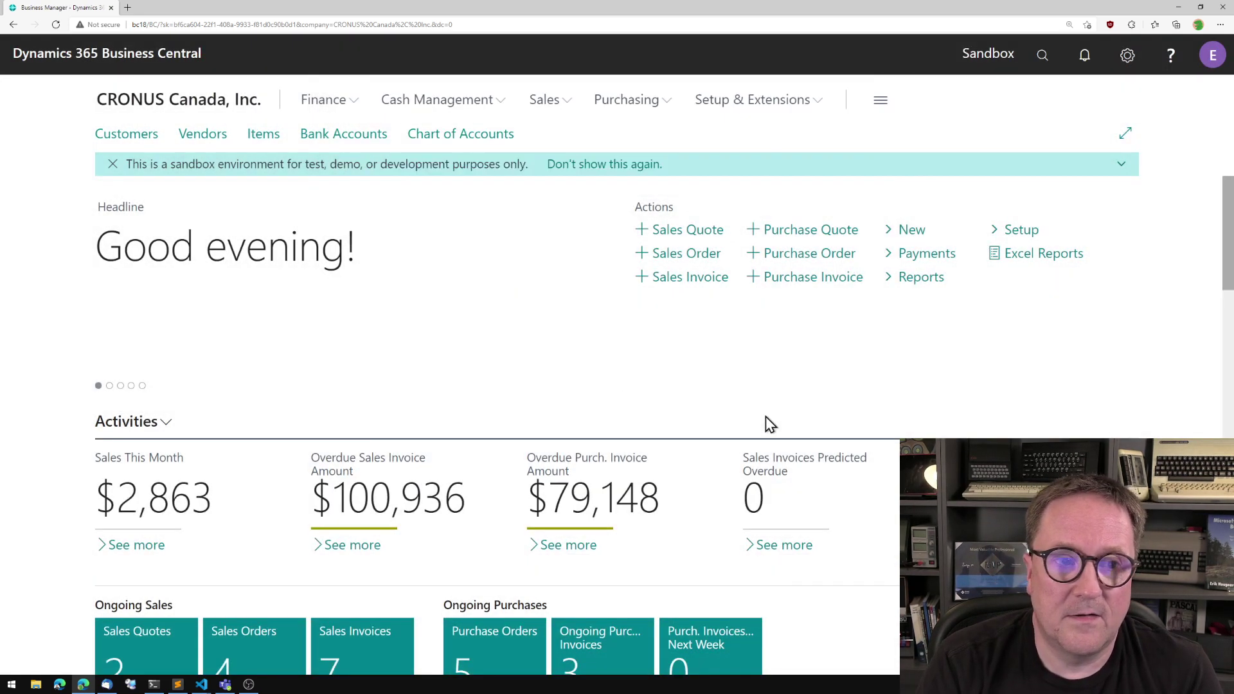
click(115, 137)
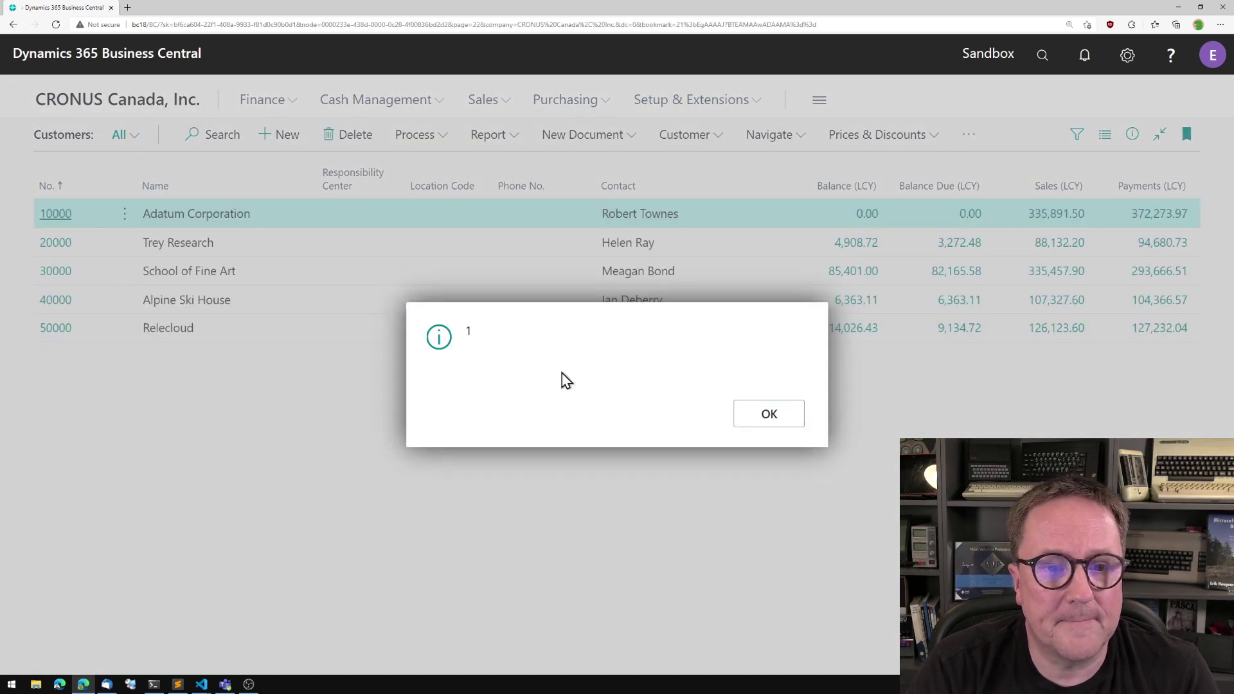
click(771, 419)
click(742, 421)
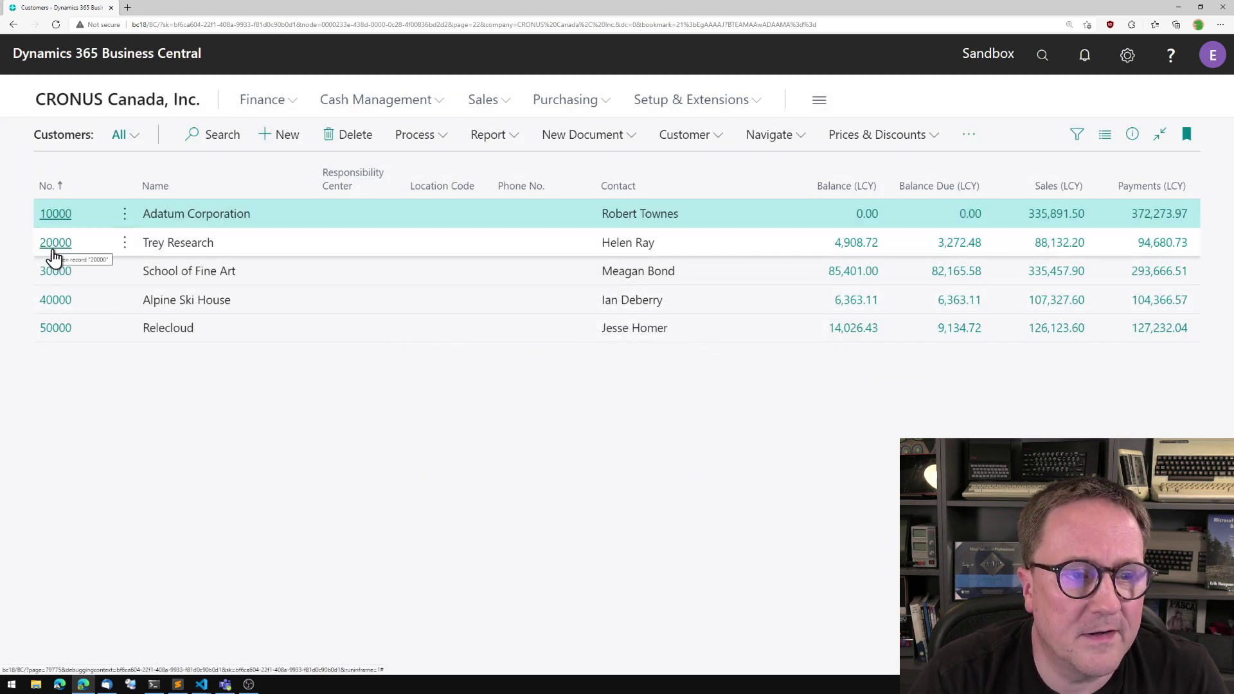
Open customer 30000 School of Fine Art and check its Credit Limit (LCY) of 15,150.00.
click(51, 272)
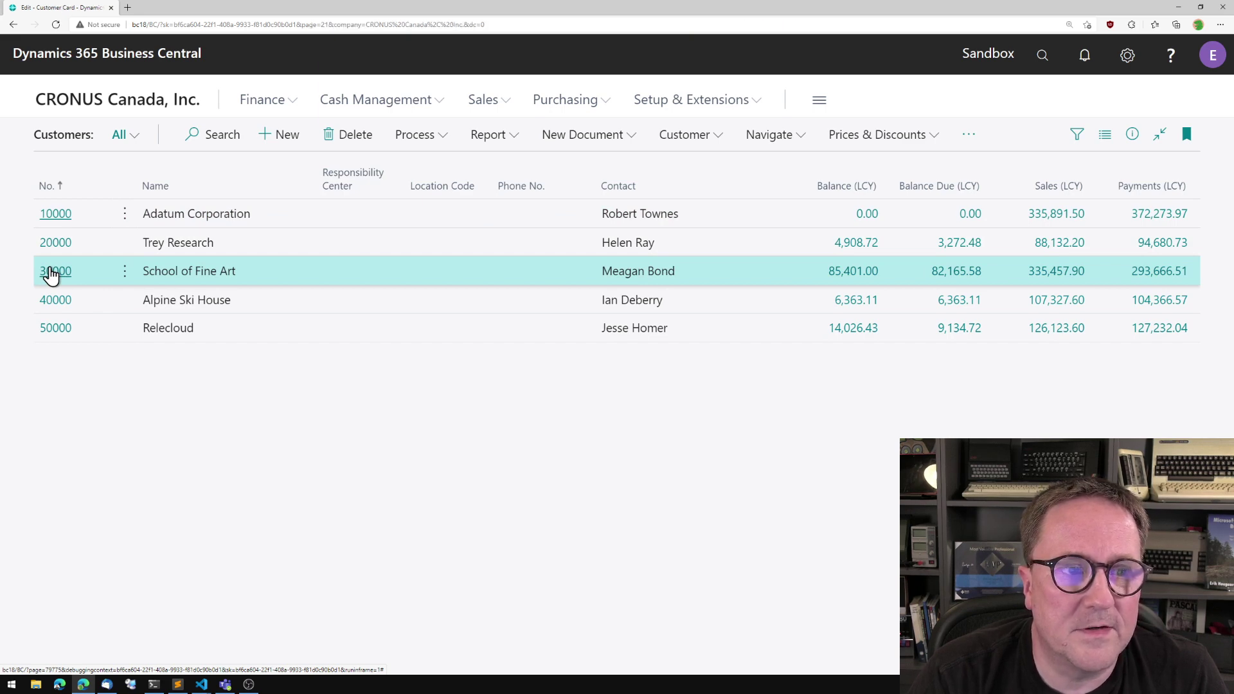
click(51, 272)
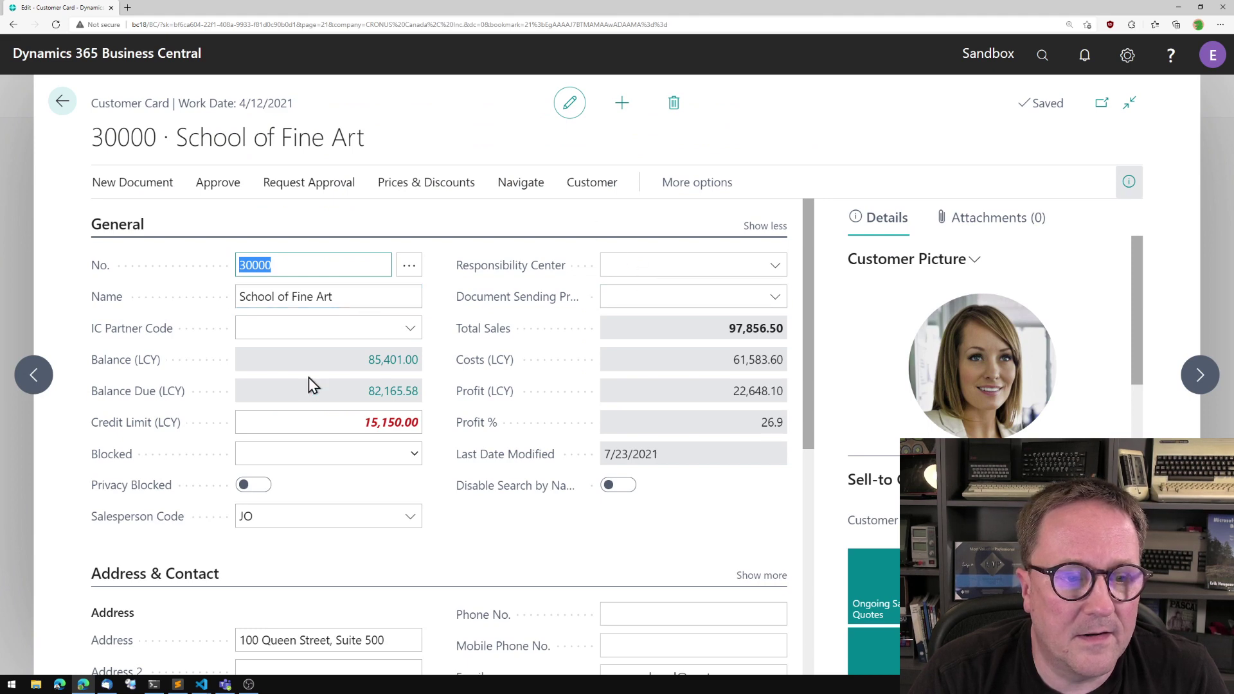
click(353, 428)
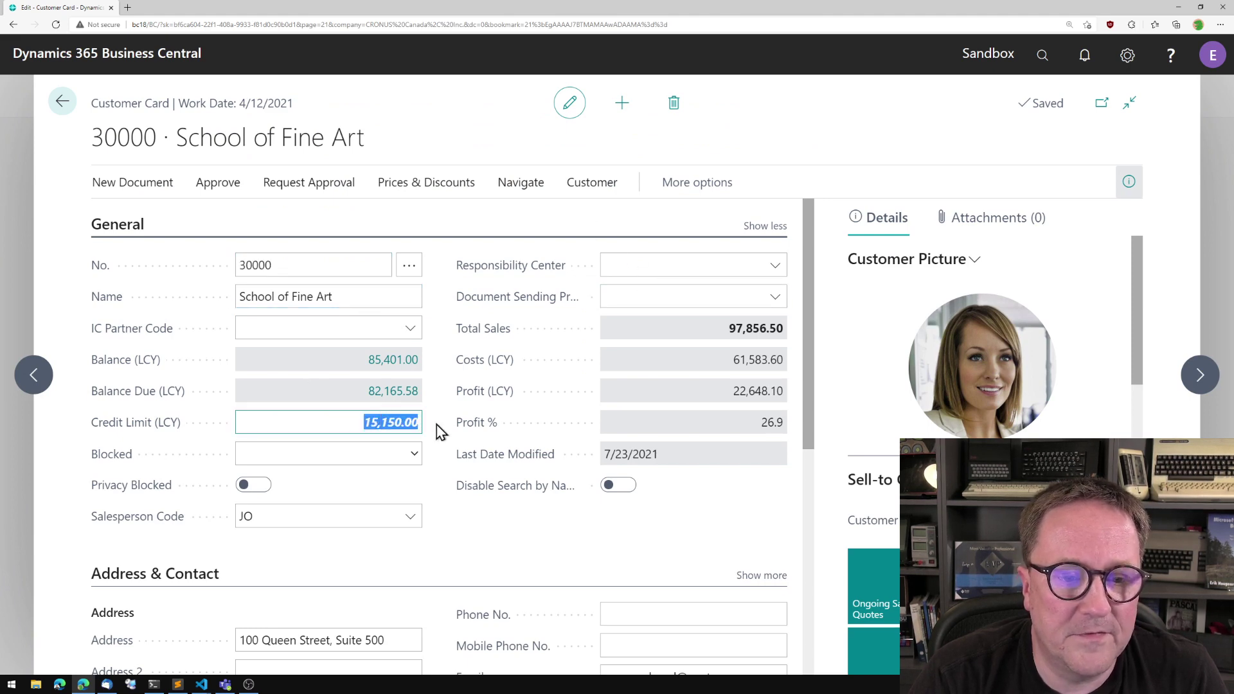
key(alt+q)
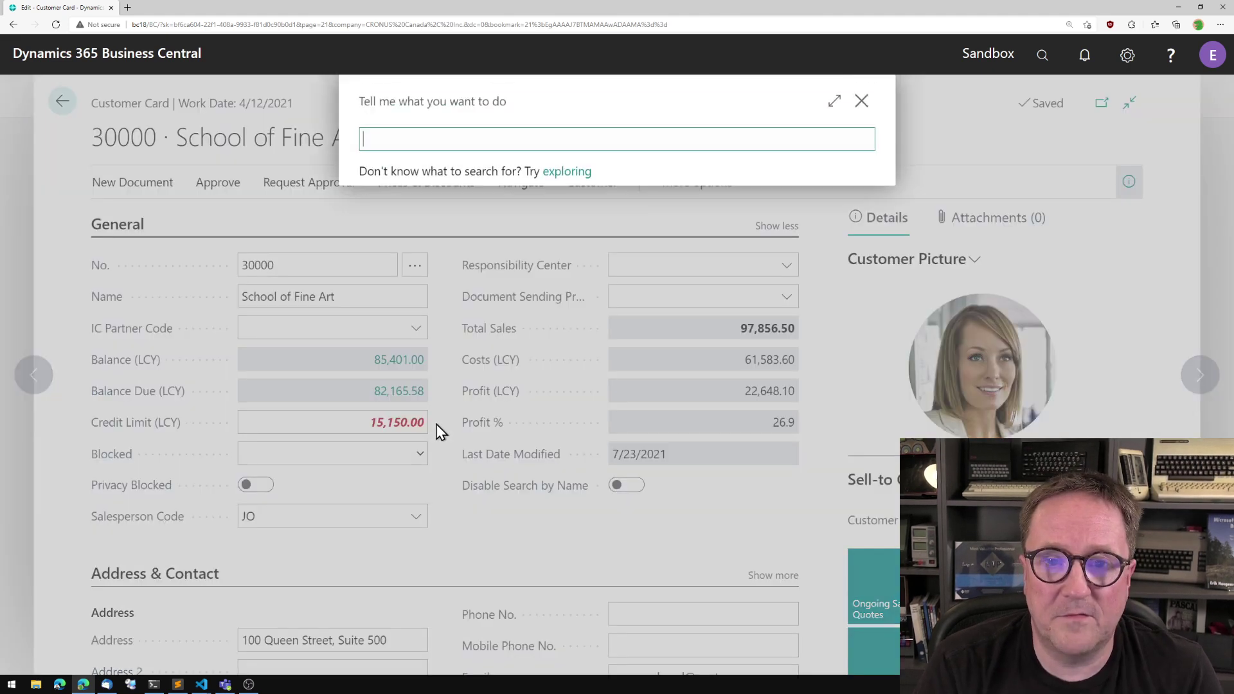
text(ine)
key(BackSpace)
key(BackSpace)
key(BackSpace)
text(one)
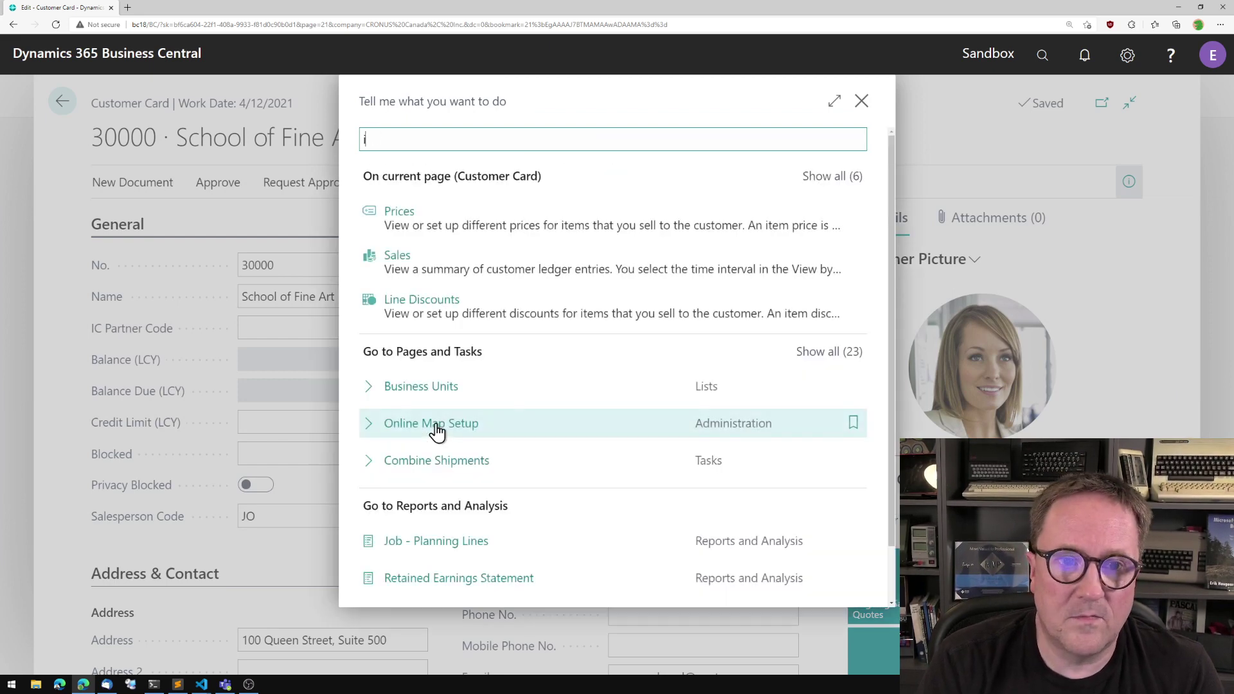
text( field)
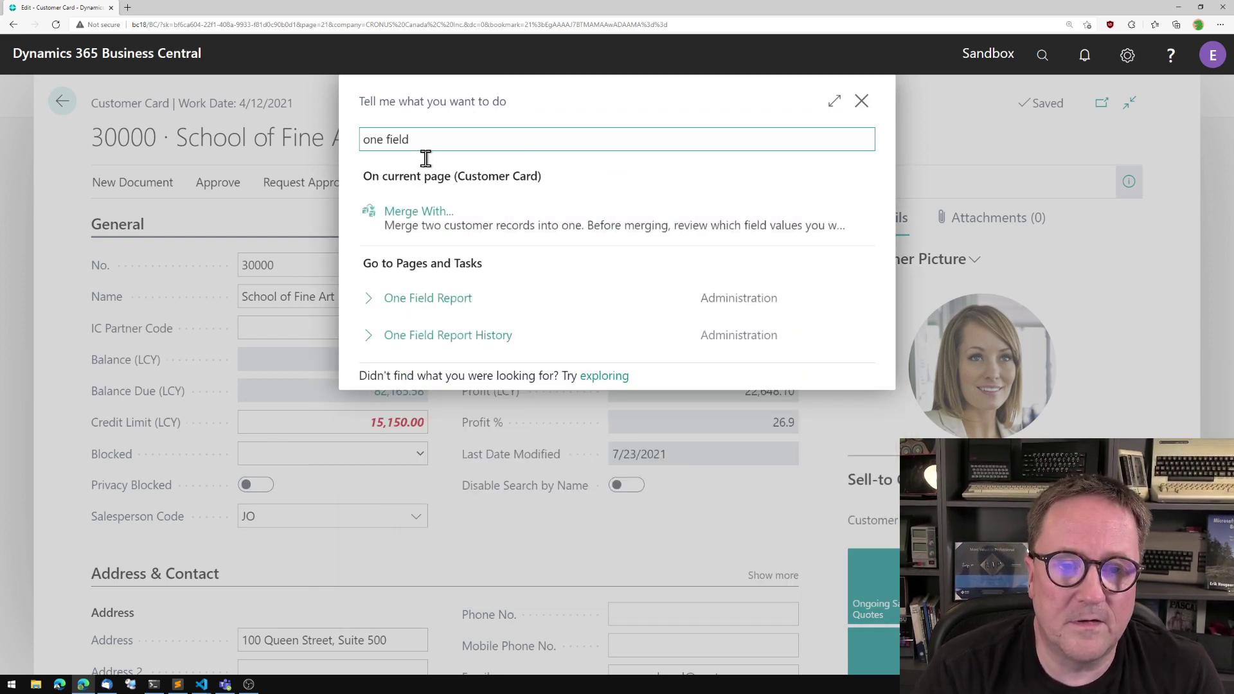
click(451, 348)
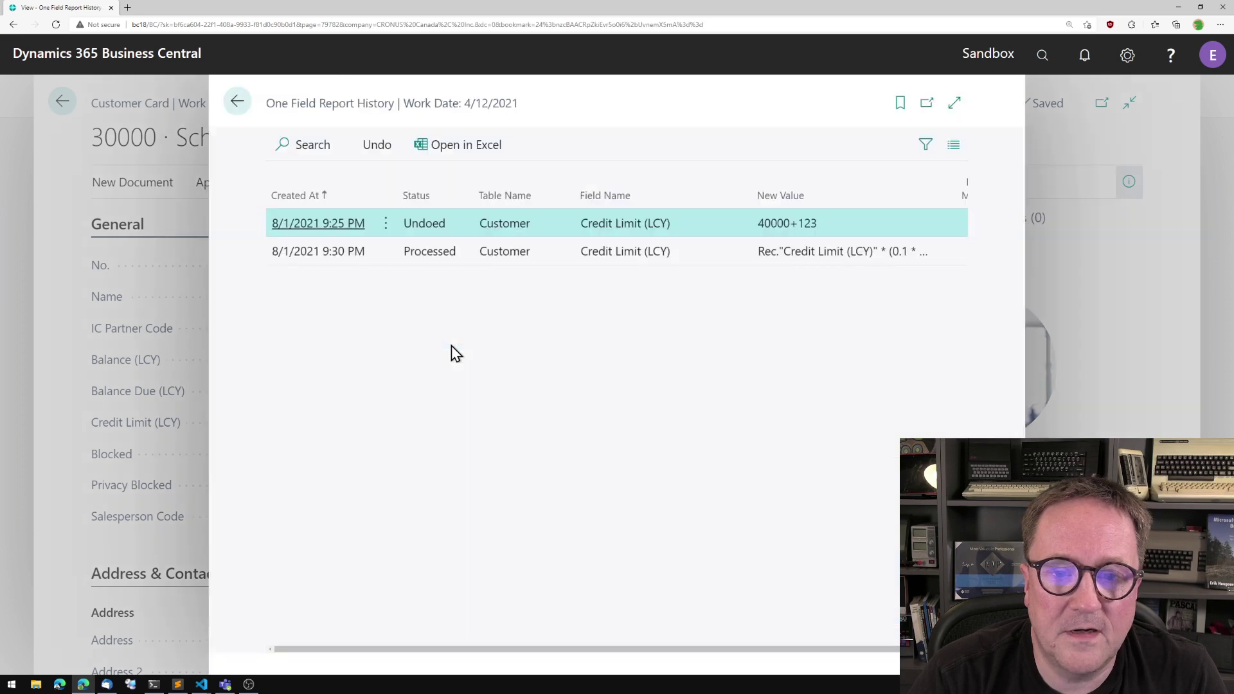
click(616, 250)
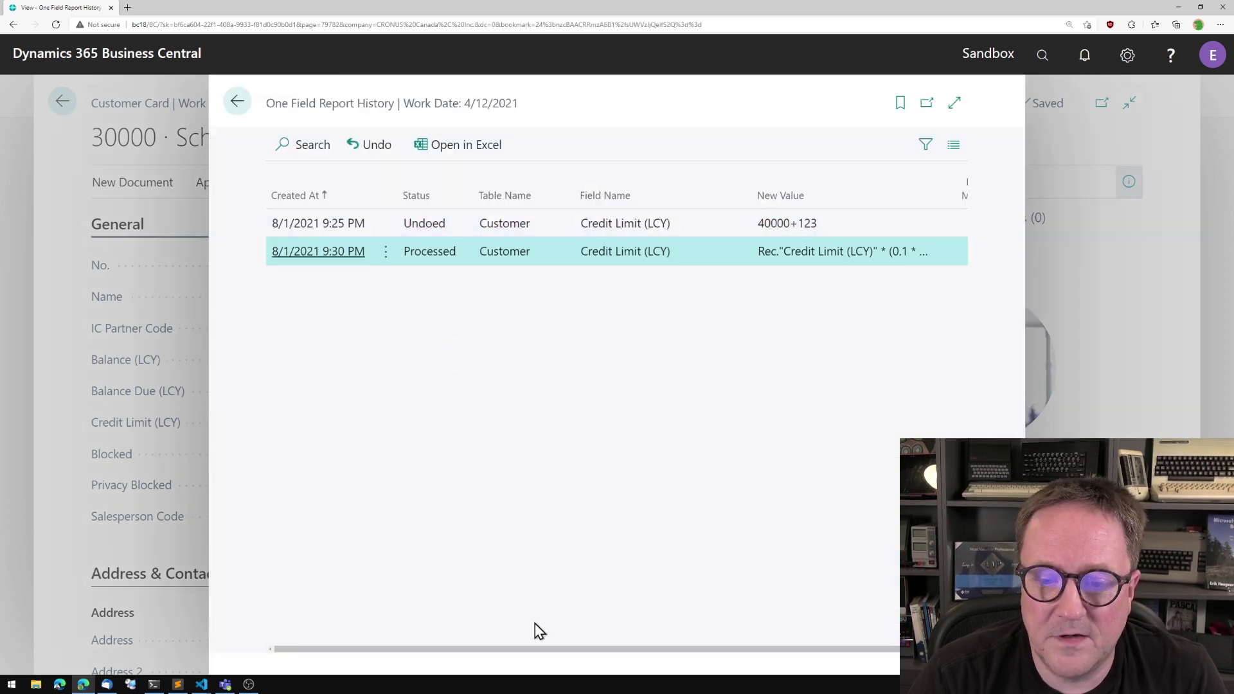
drag(549, 647, 782, 648)
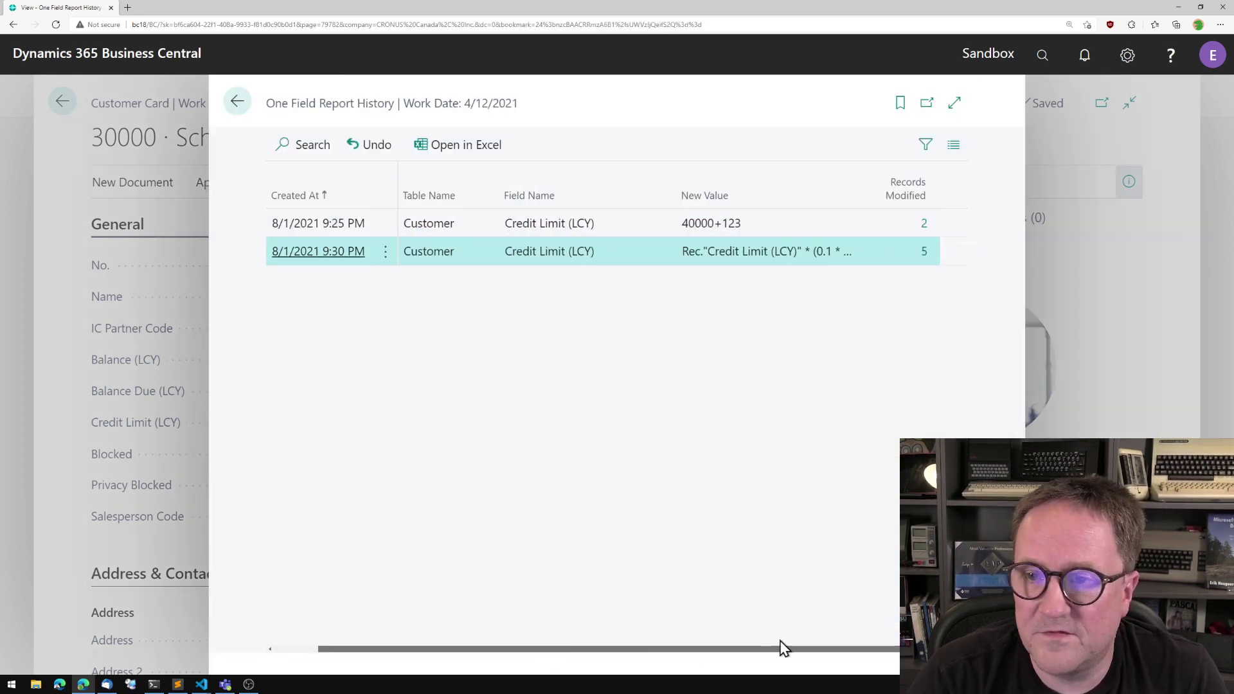
click(925, 252)
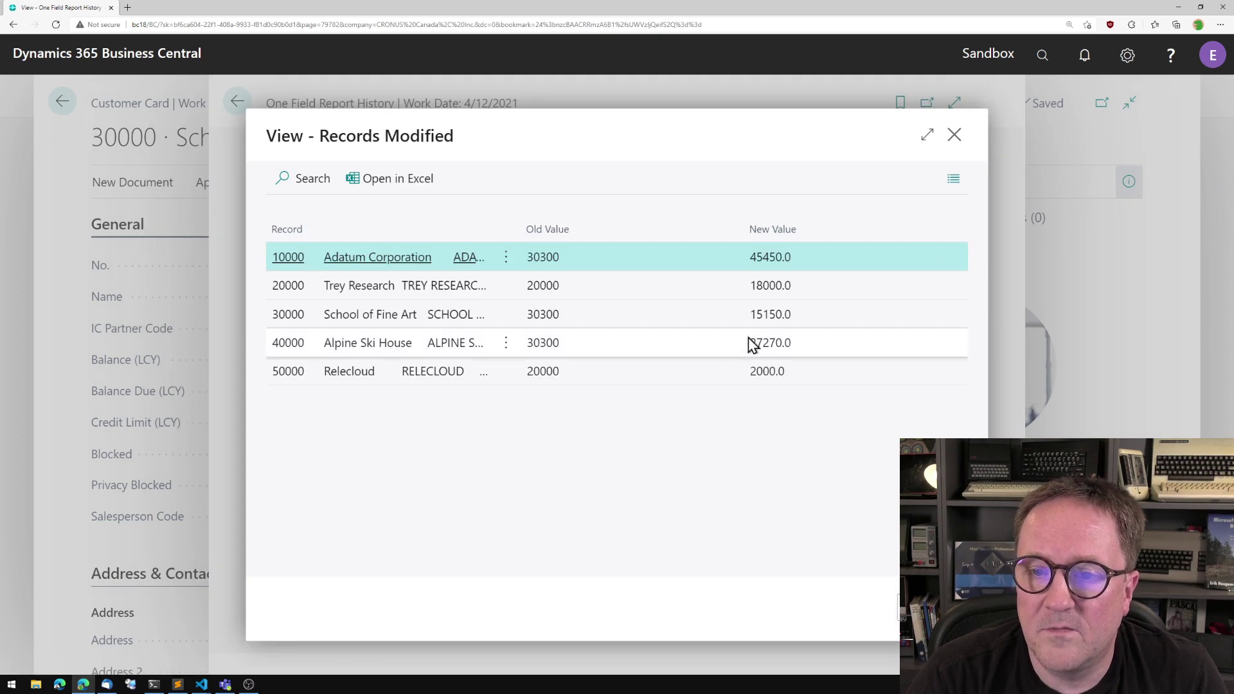
click(717, 321)
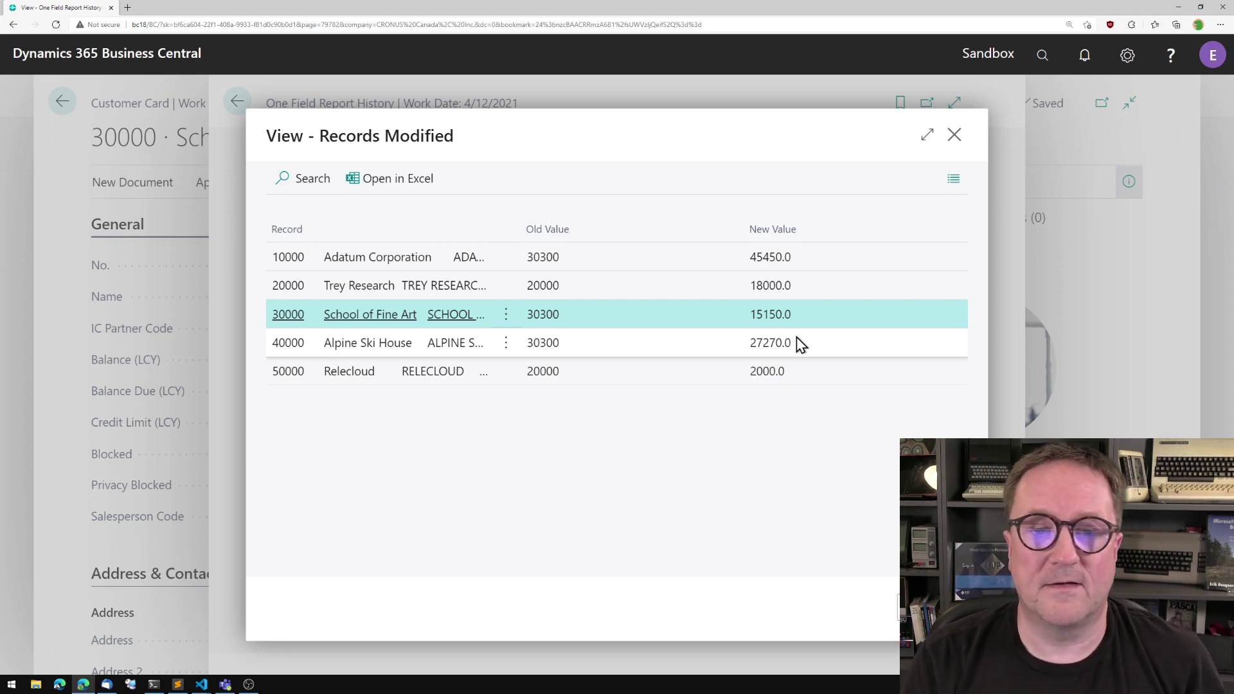
key(Escape)
key(Escape)
Launch the One Field Report from Tell me with 'one field' and start the wizard.
key(alt+q)
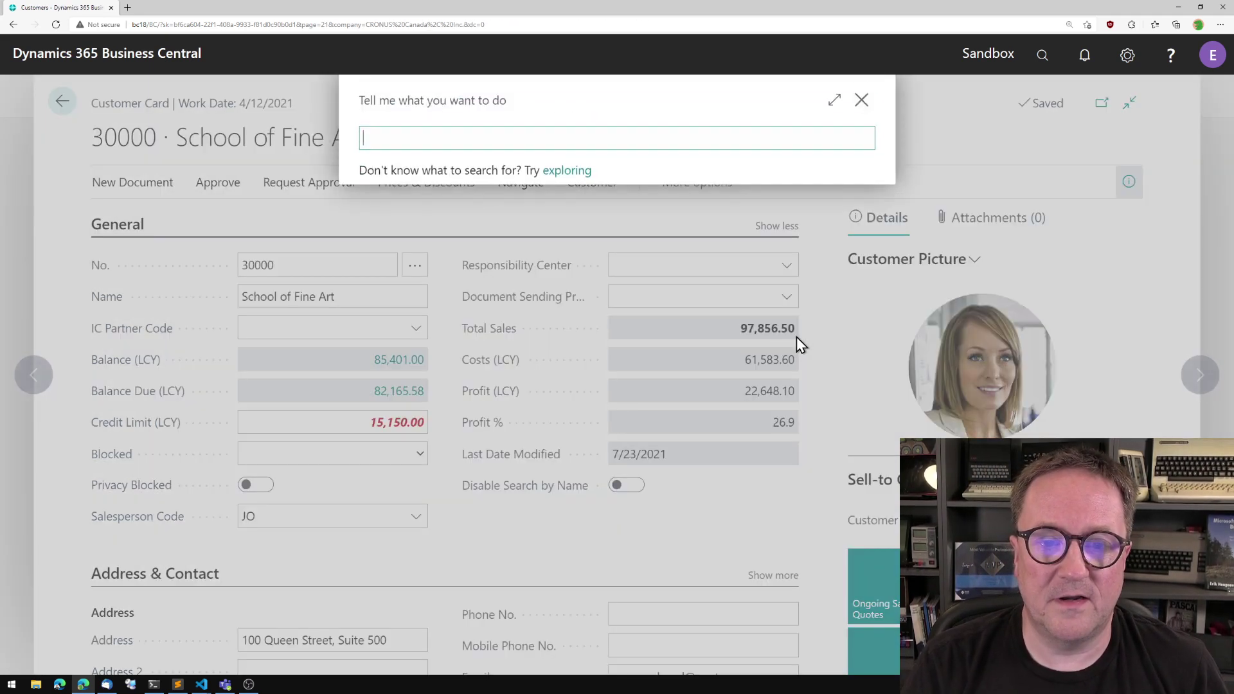
text(one field)
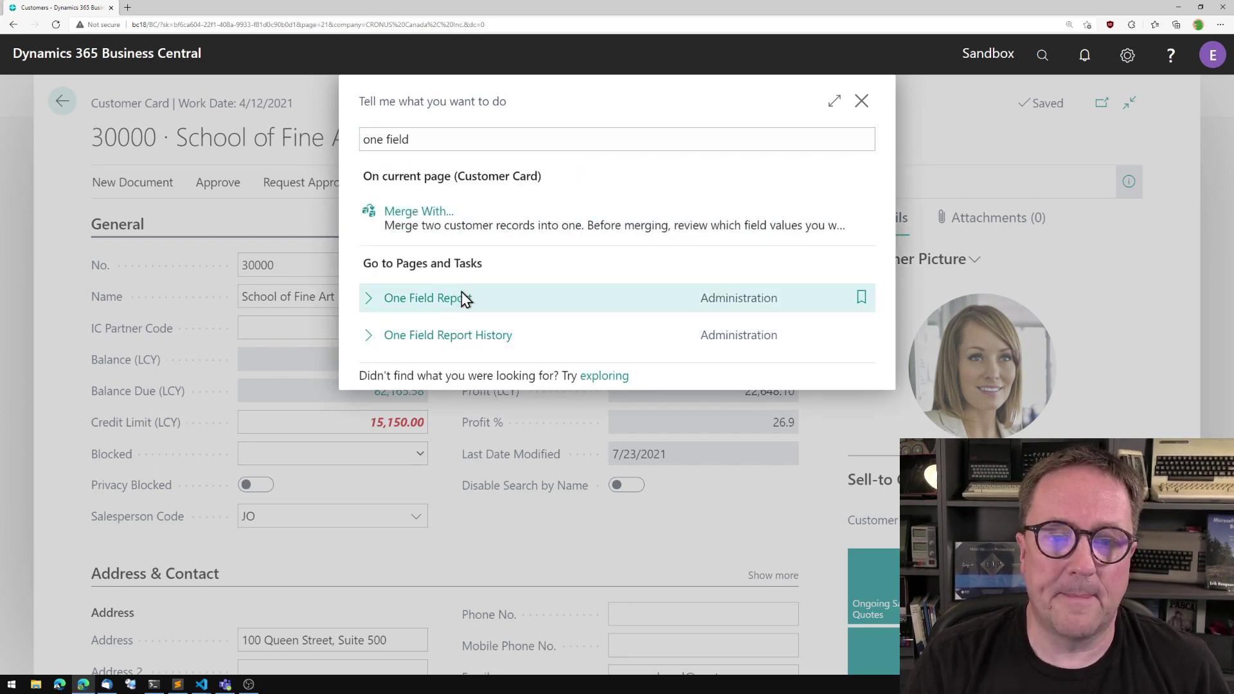
click(459, 306)
click(811, 575)
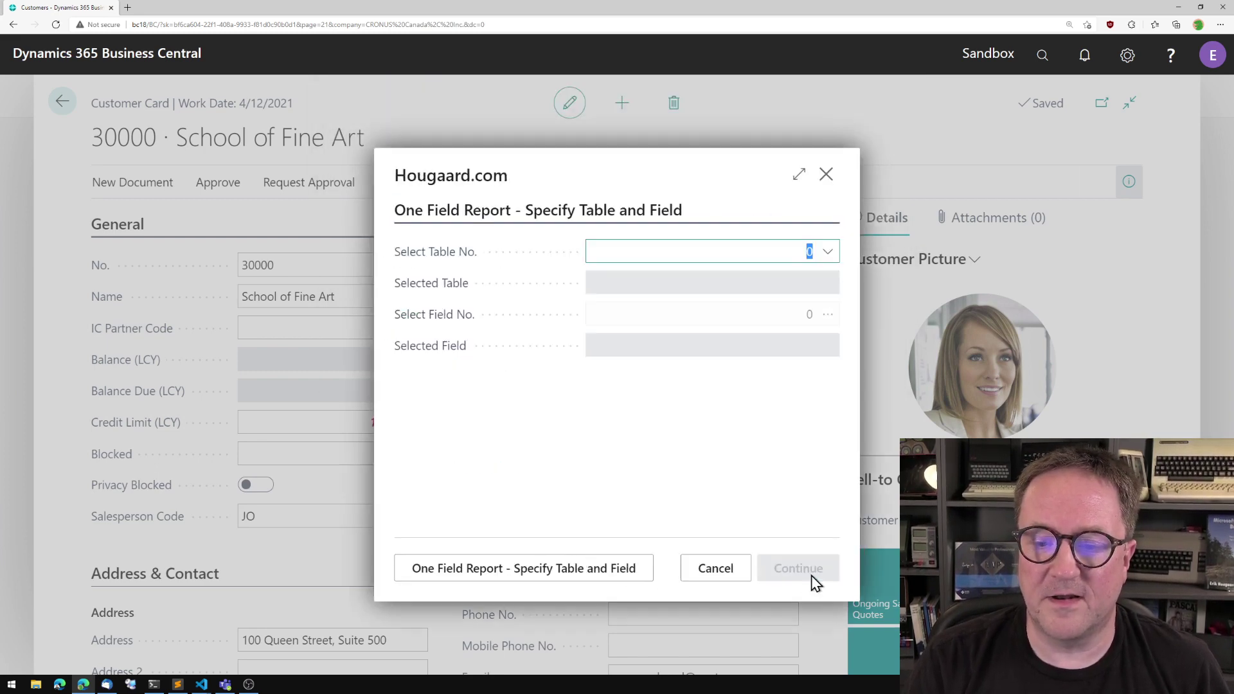
Target table 18 (Customer), field 4 (Name 2), and continue past Filters and Verify Data.
text(18)
key(Tab)
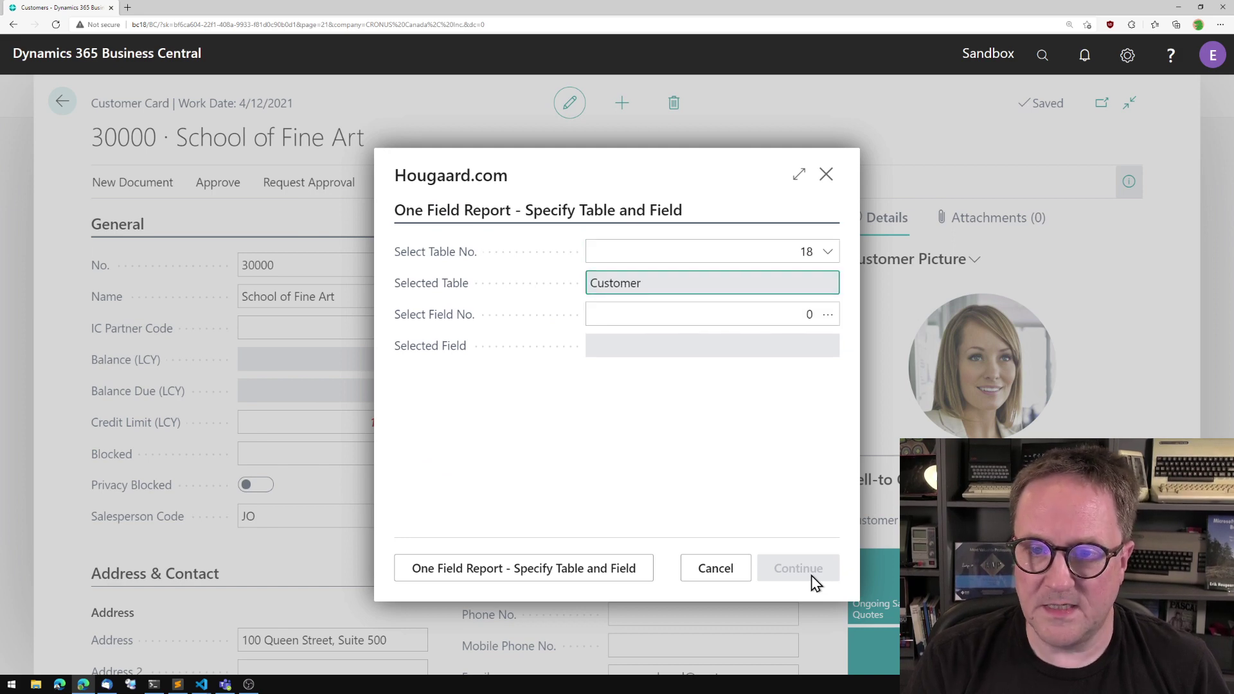
text(4)
key(Tab)
click(793, 579)
click(792, 578)
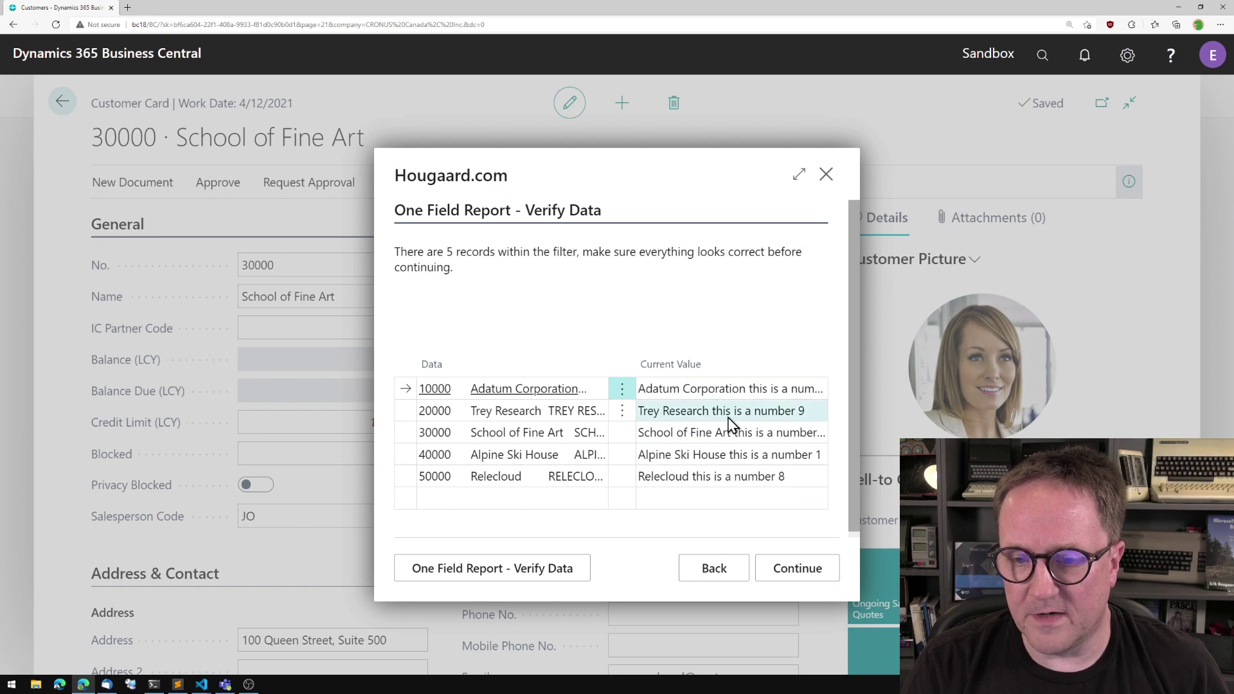
click(797, 569)
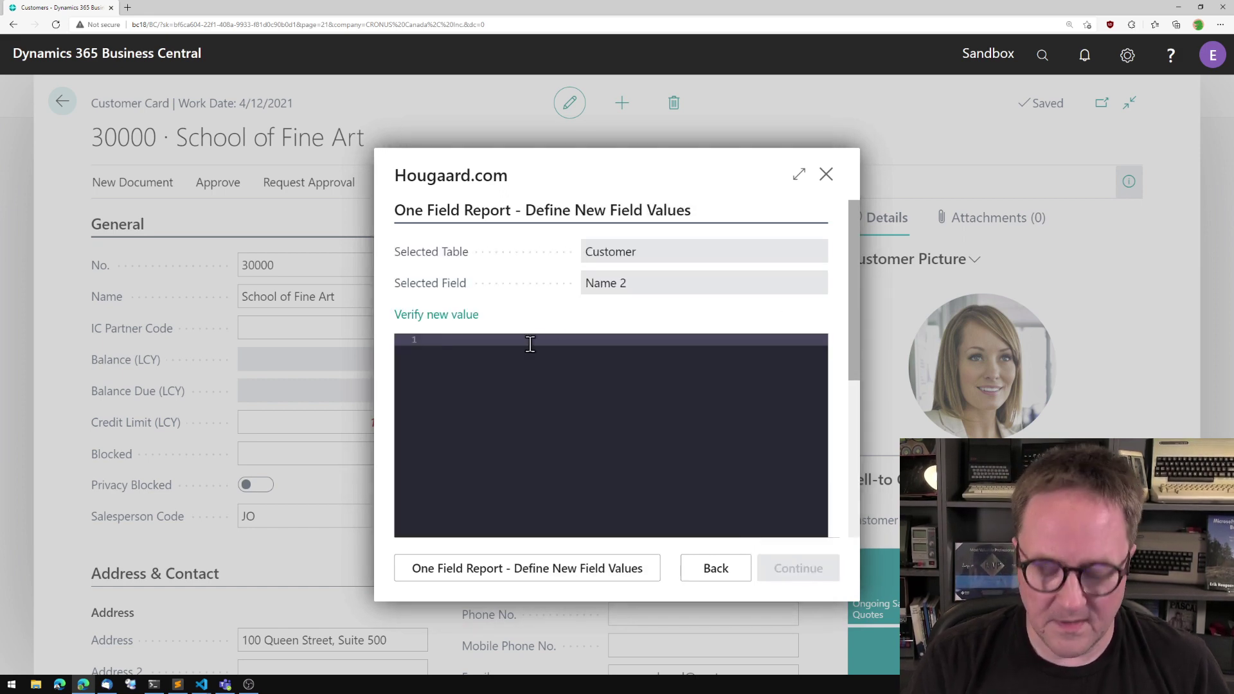
Enter the expression Rec."Name 2" + format(today()) and test it on the last record.
text(Rec."Name )
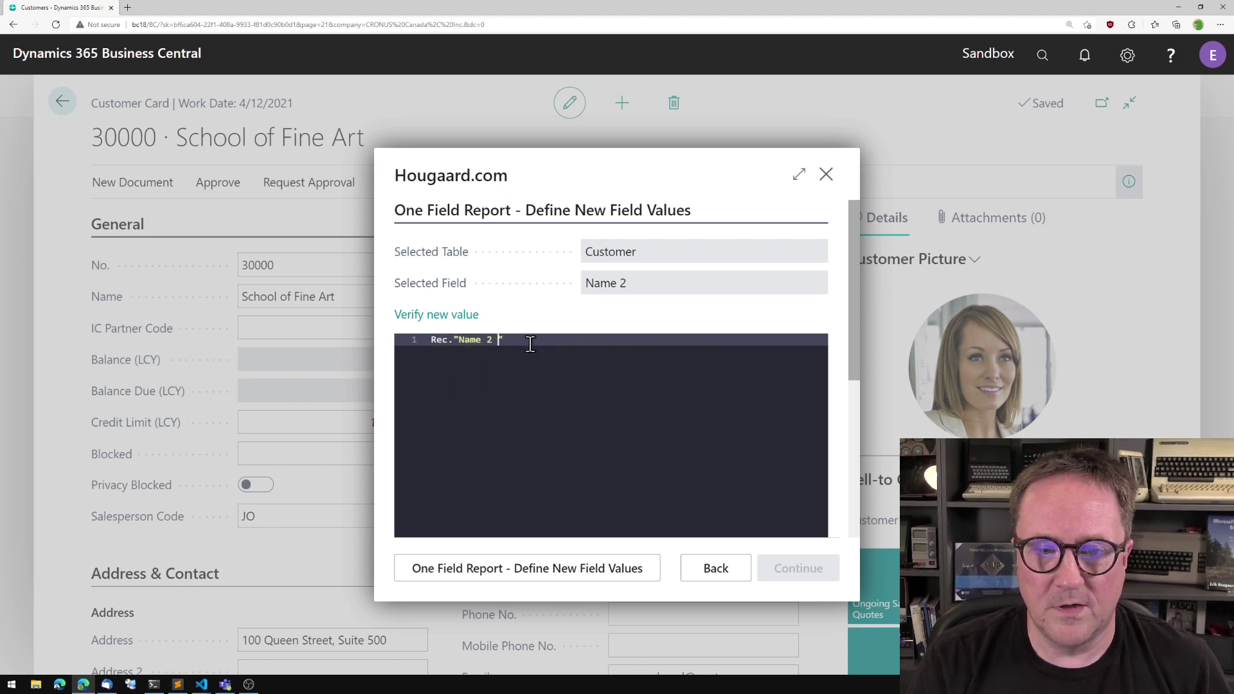
text(2" + format)
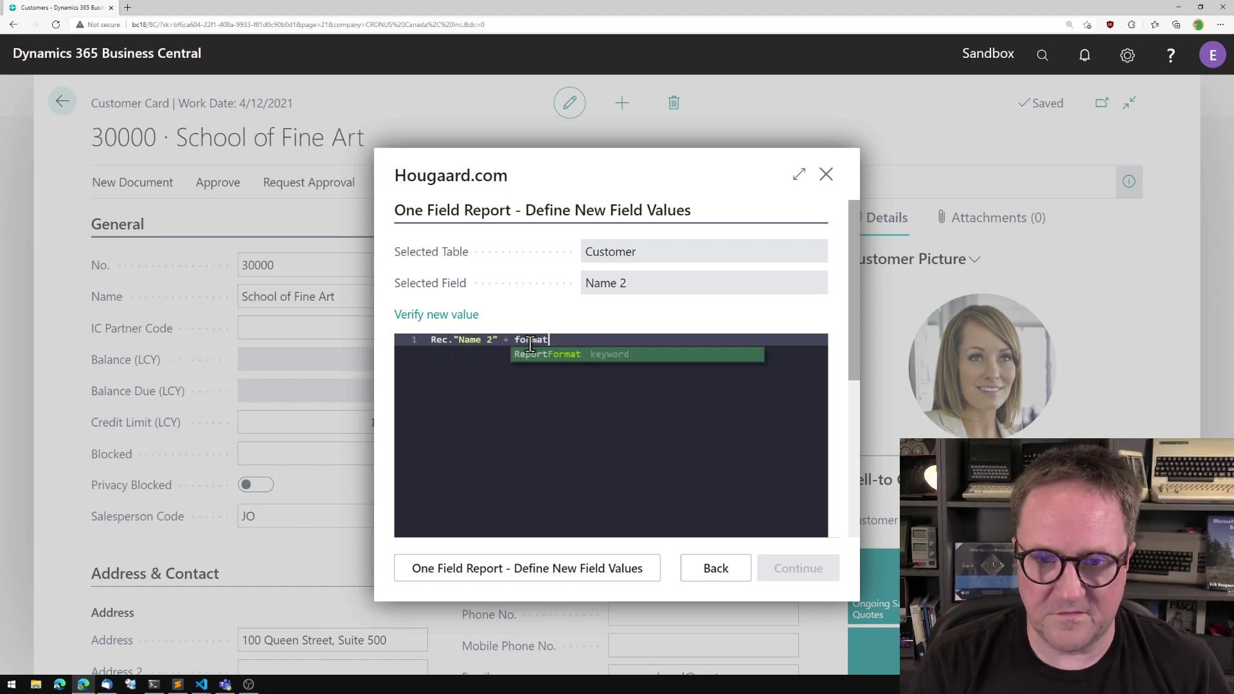
text((today)
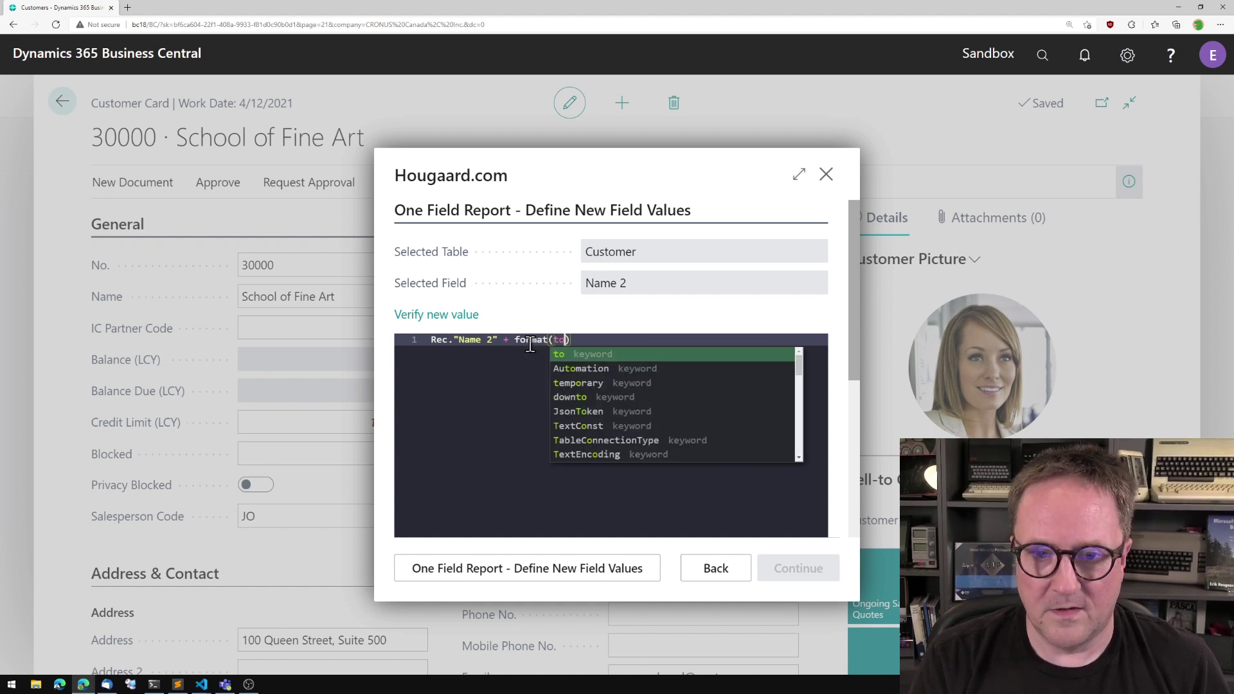
text(()))
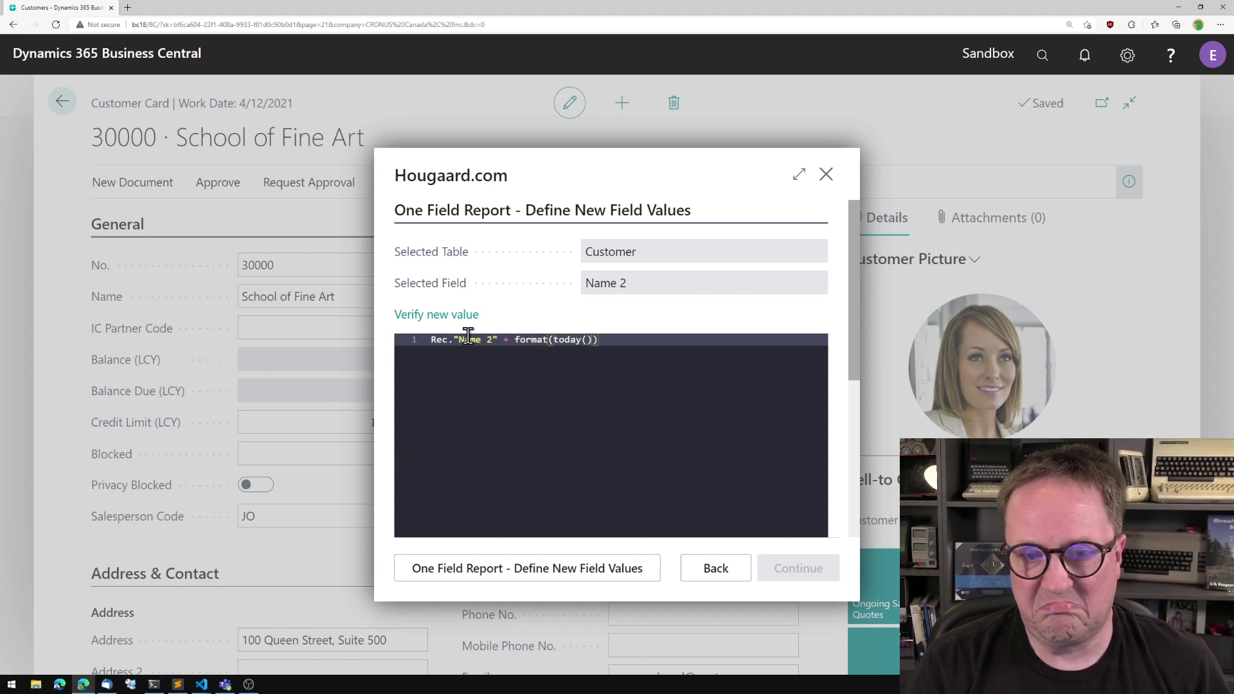
click(437, 316)
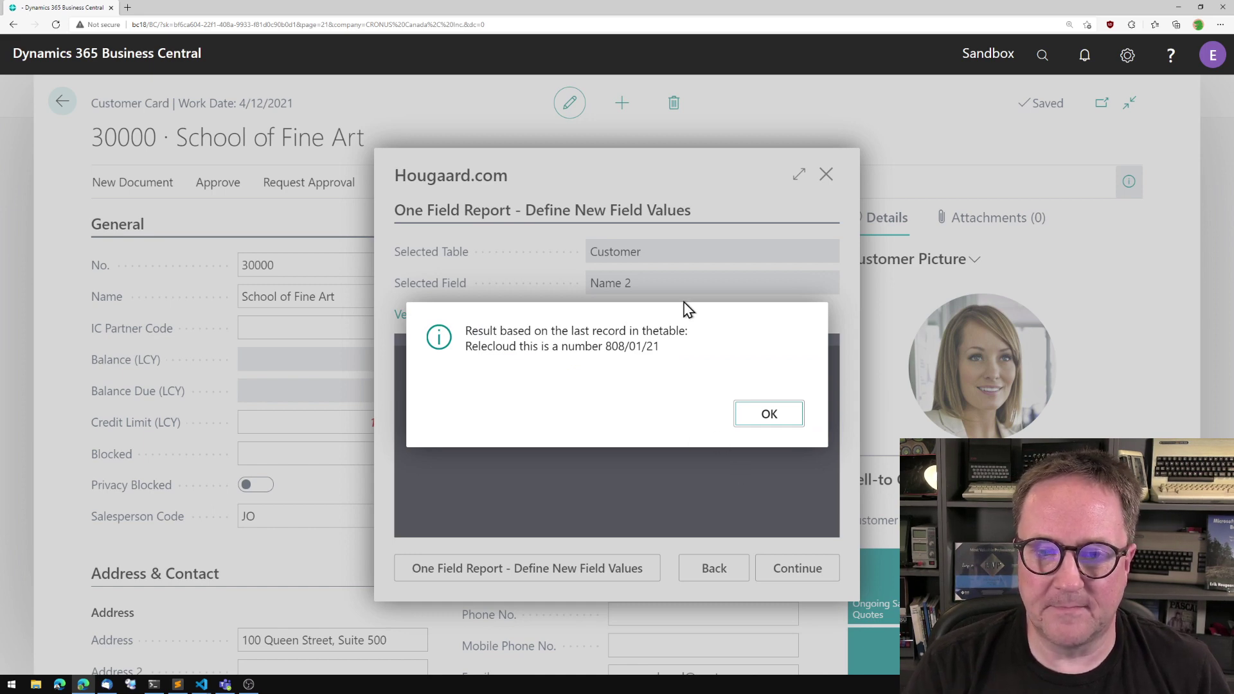
drag(468, 348, 575, 350)
click(615, 349)
click(774, 415)
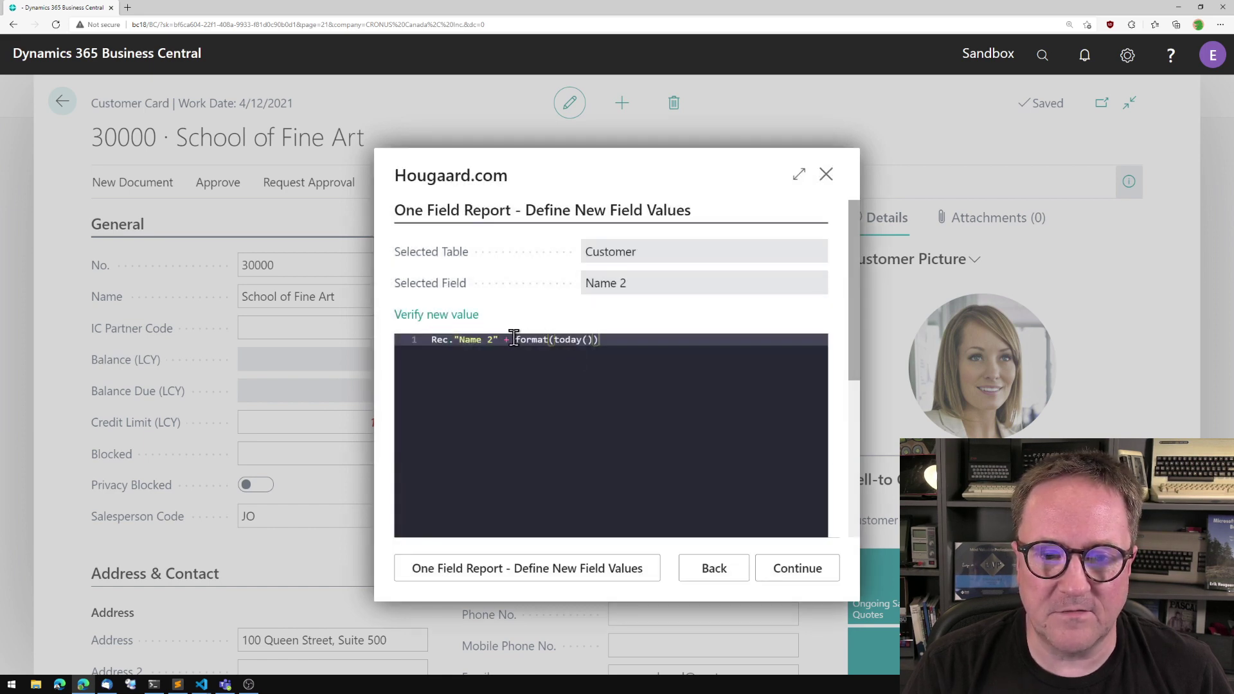
Insert ' ' + before format so a space precedes the date, then verify again.
click(514, 338)
text(' ' )
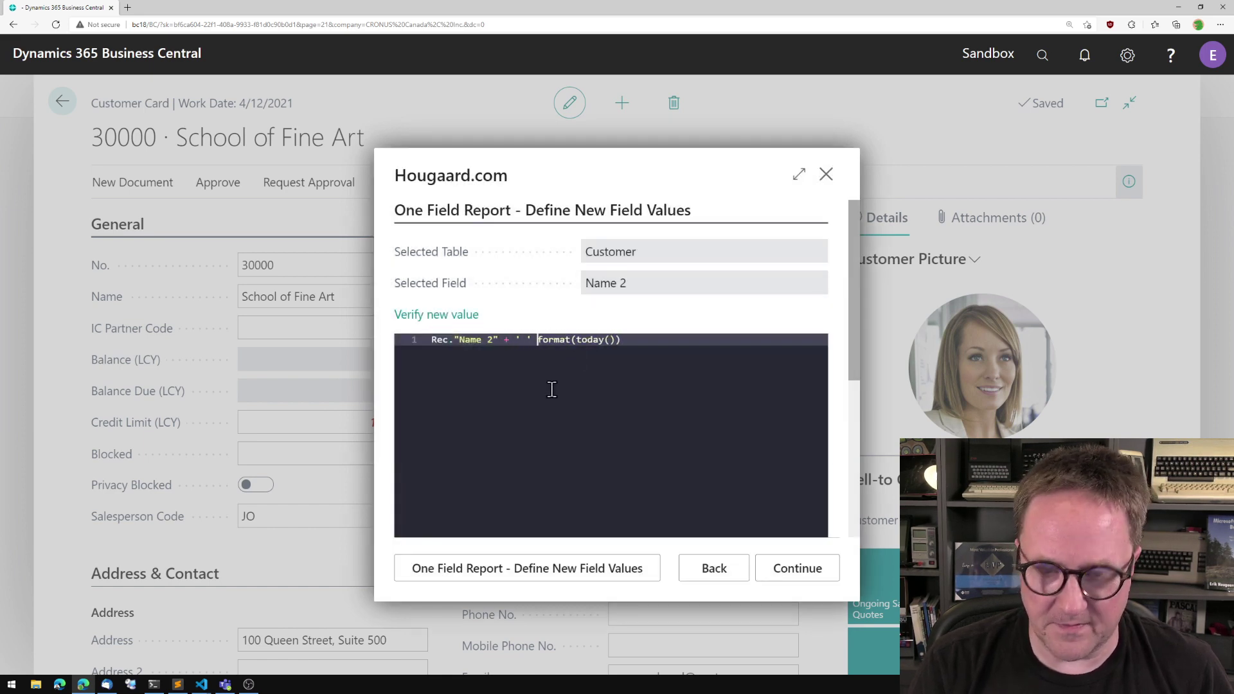
text(+)
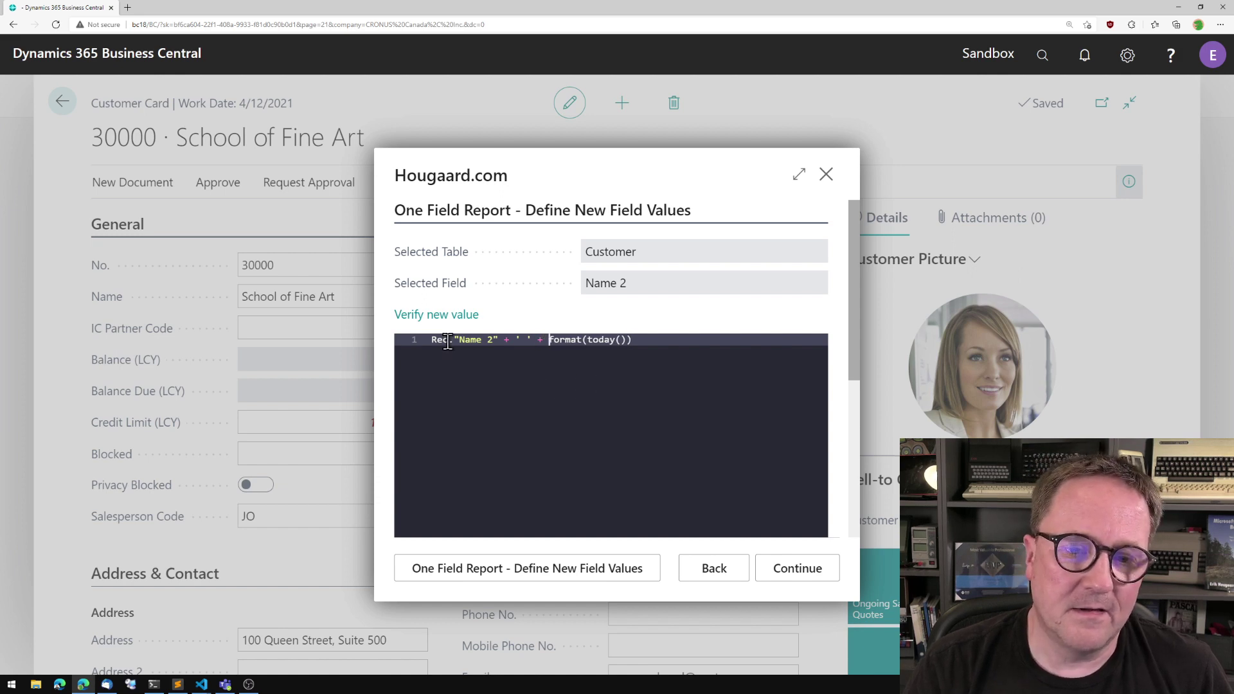
click(454, 316)
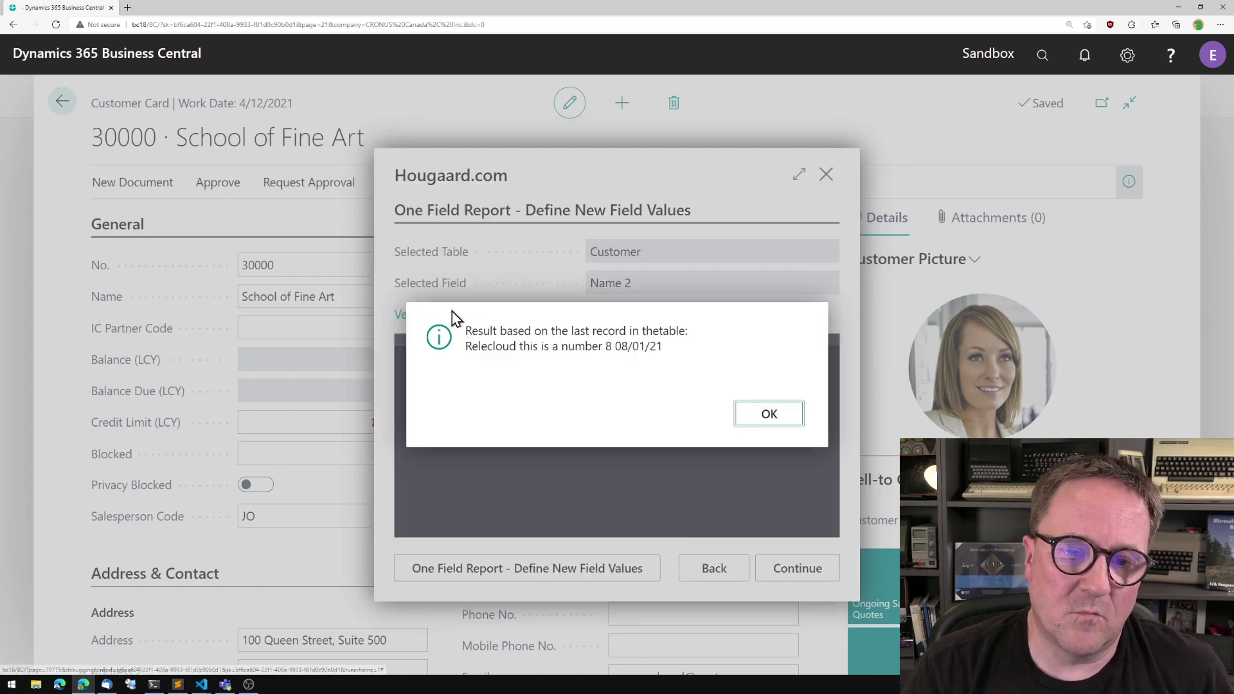
click(777, 425)
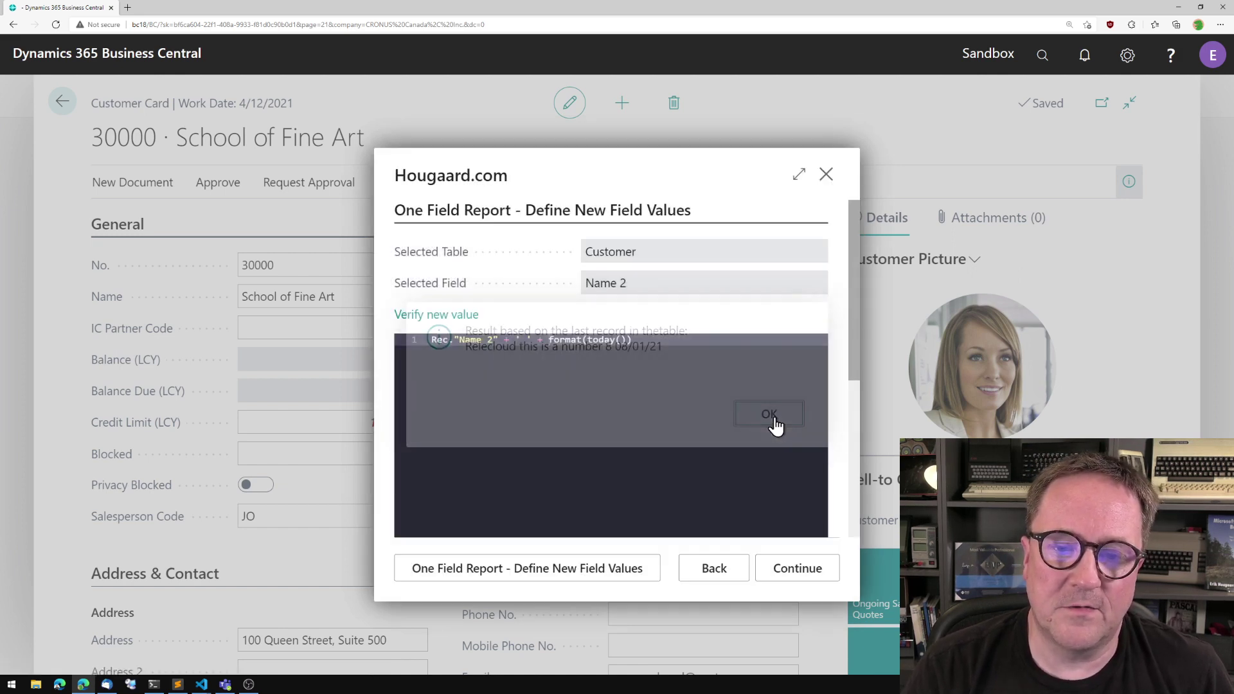
click(828, 562)
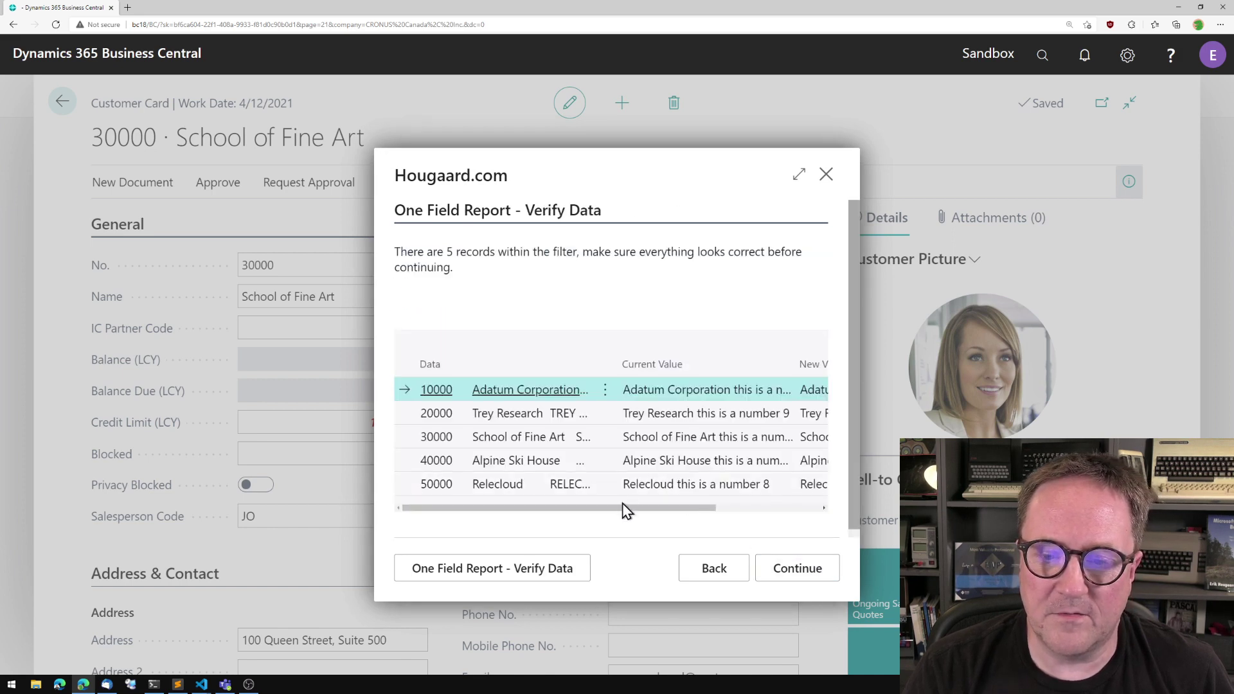
drag(626, 511, 831, 527)
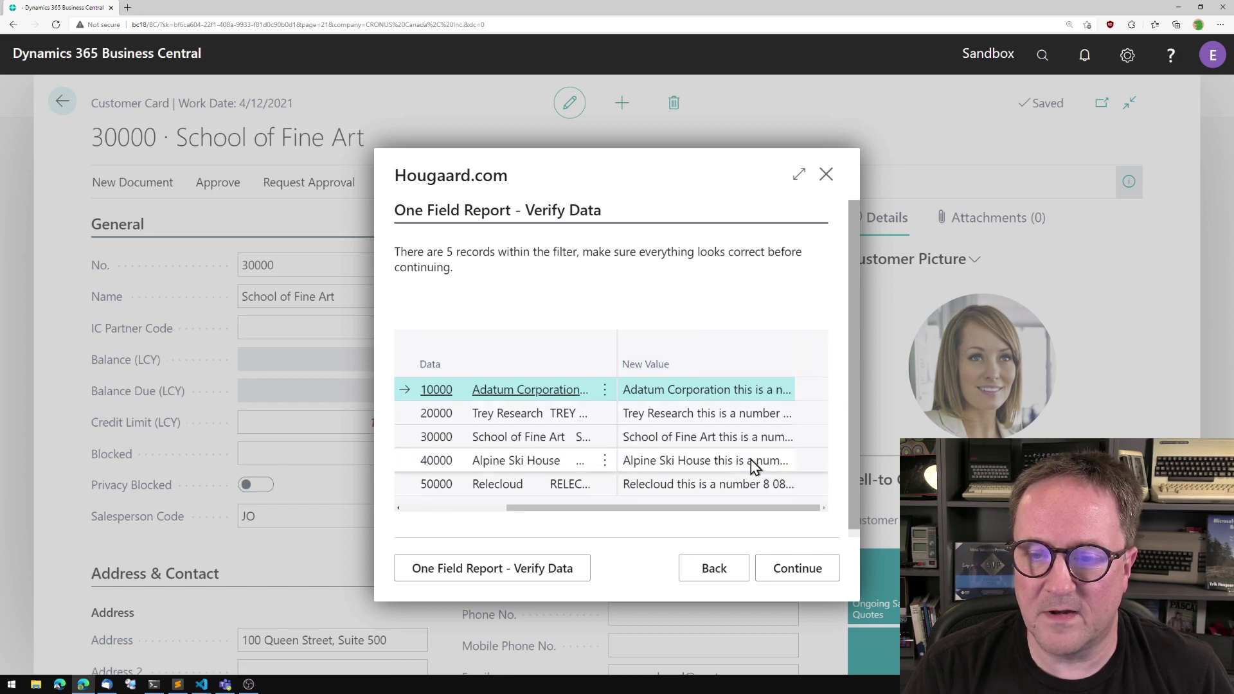
drag(749, 508, 743, 501)
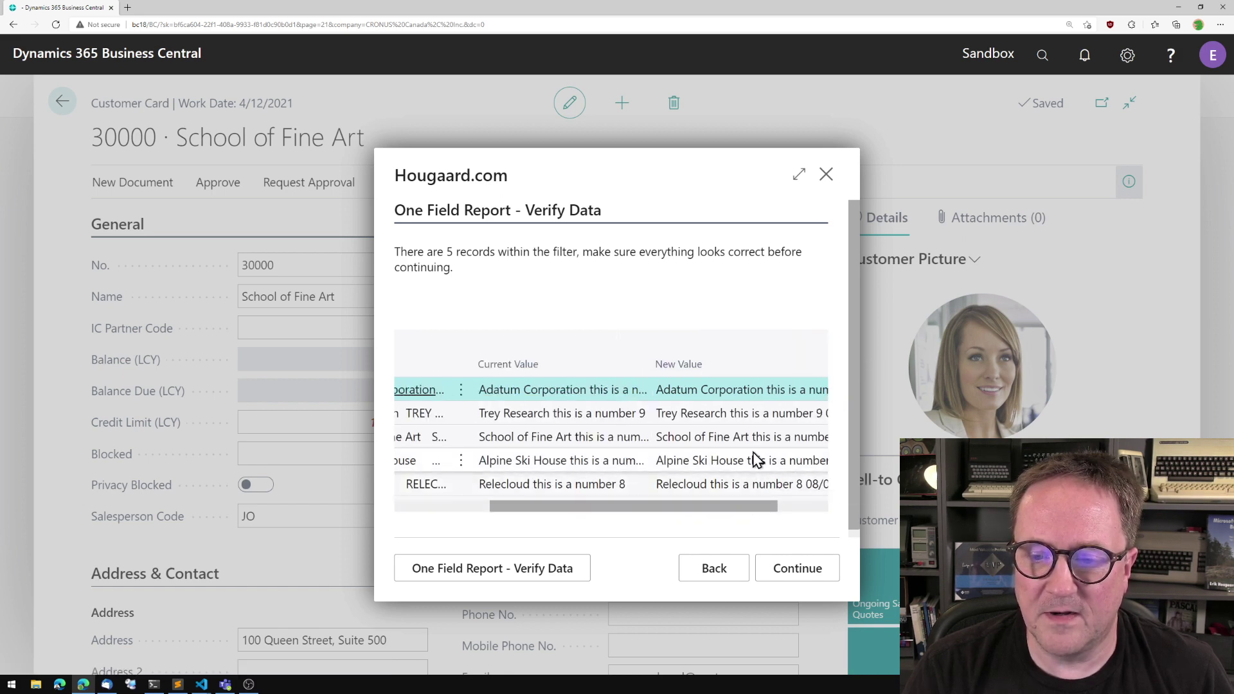
click(741, 578)
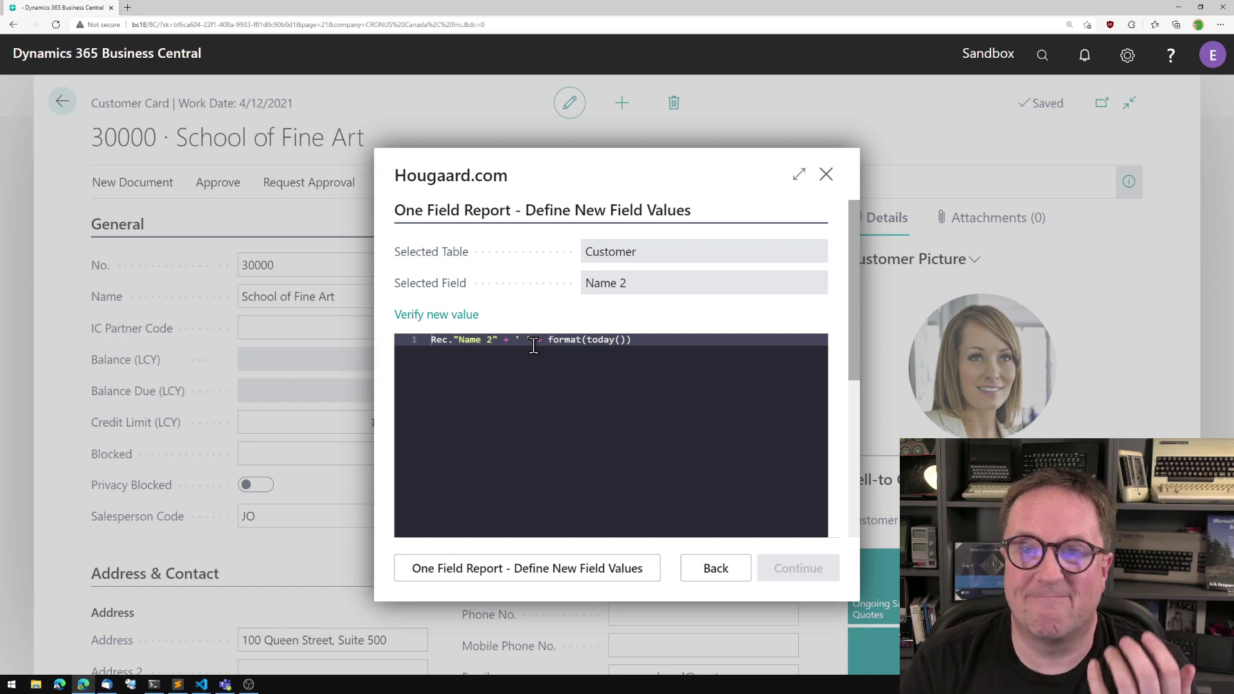
click(671, 382)
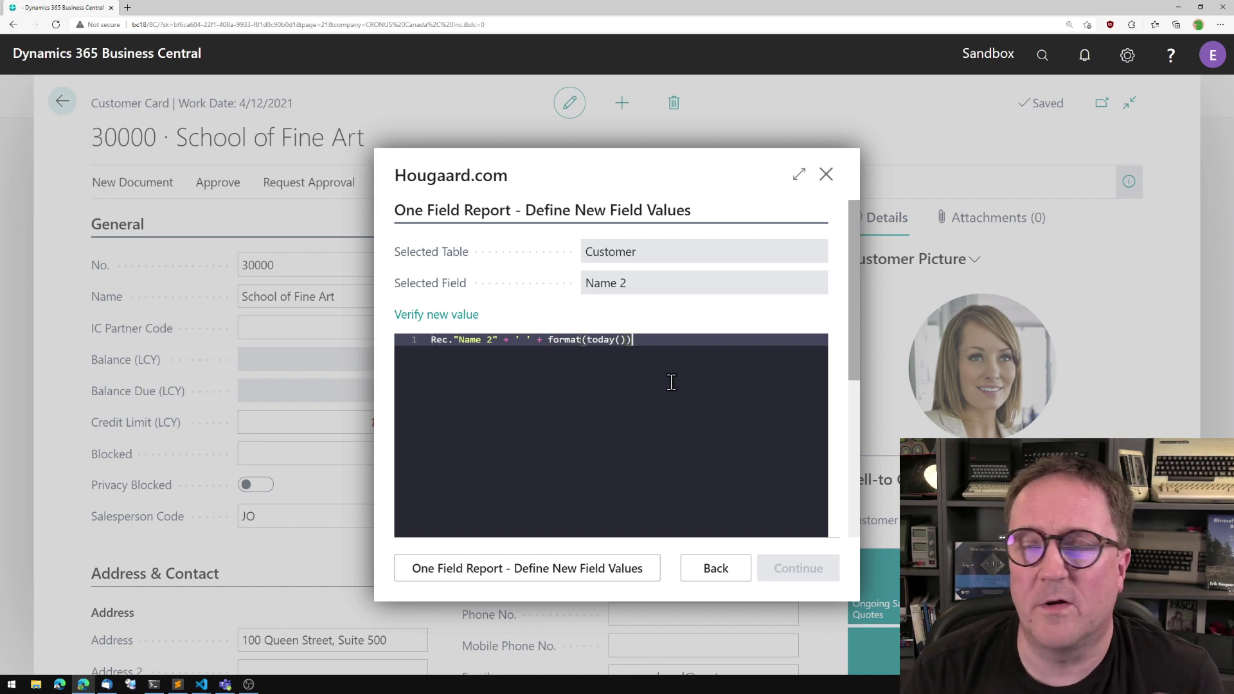